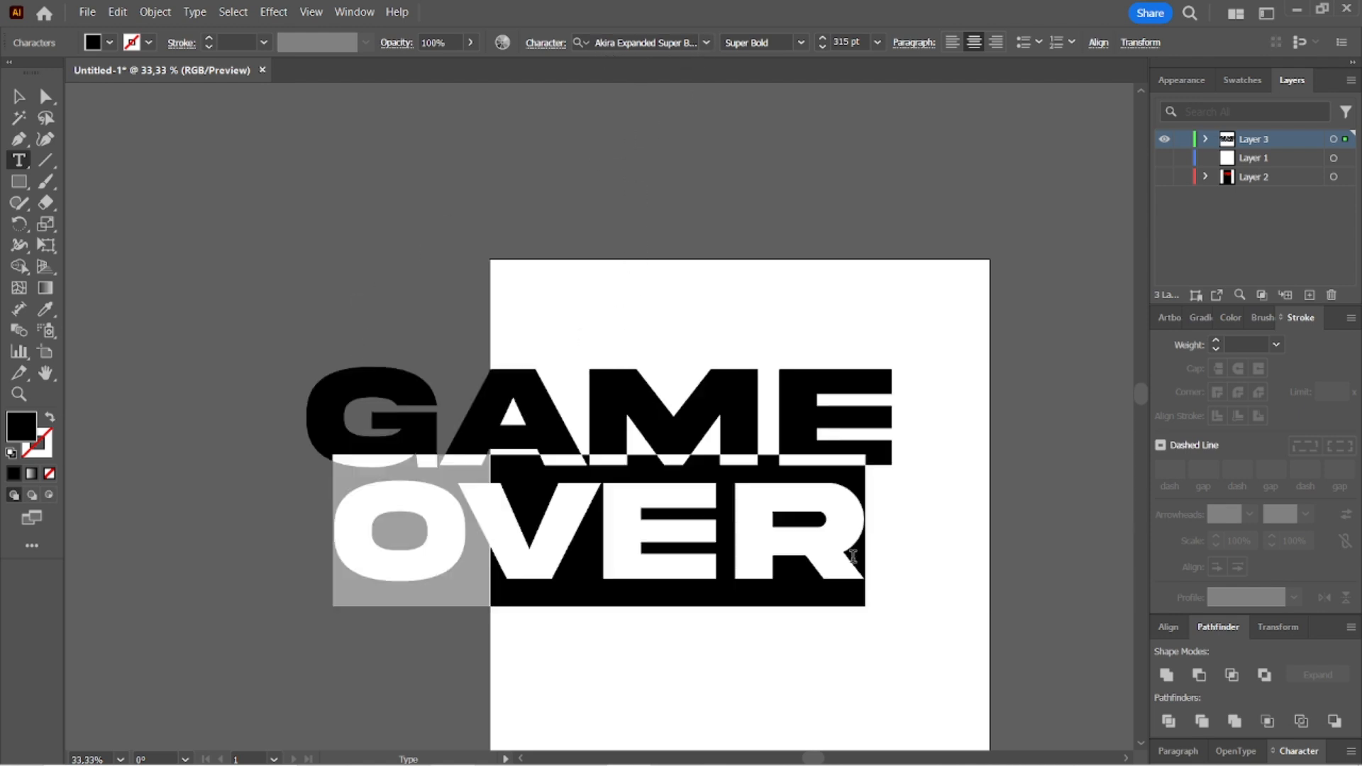
Increase the font size of the word OVER to 352 pt so its width matches GAME
left_click(848, 40)
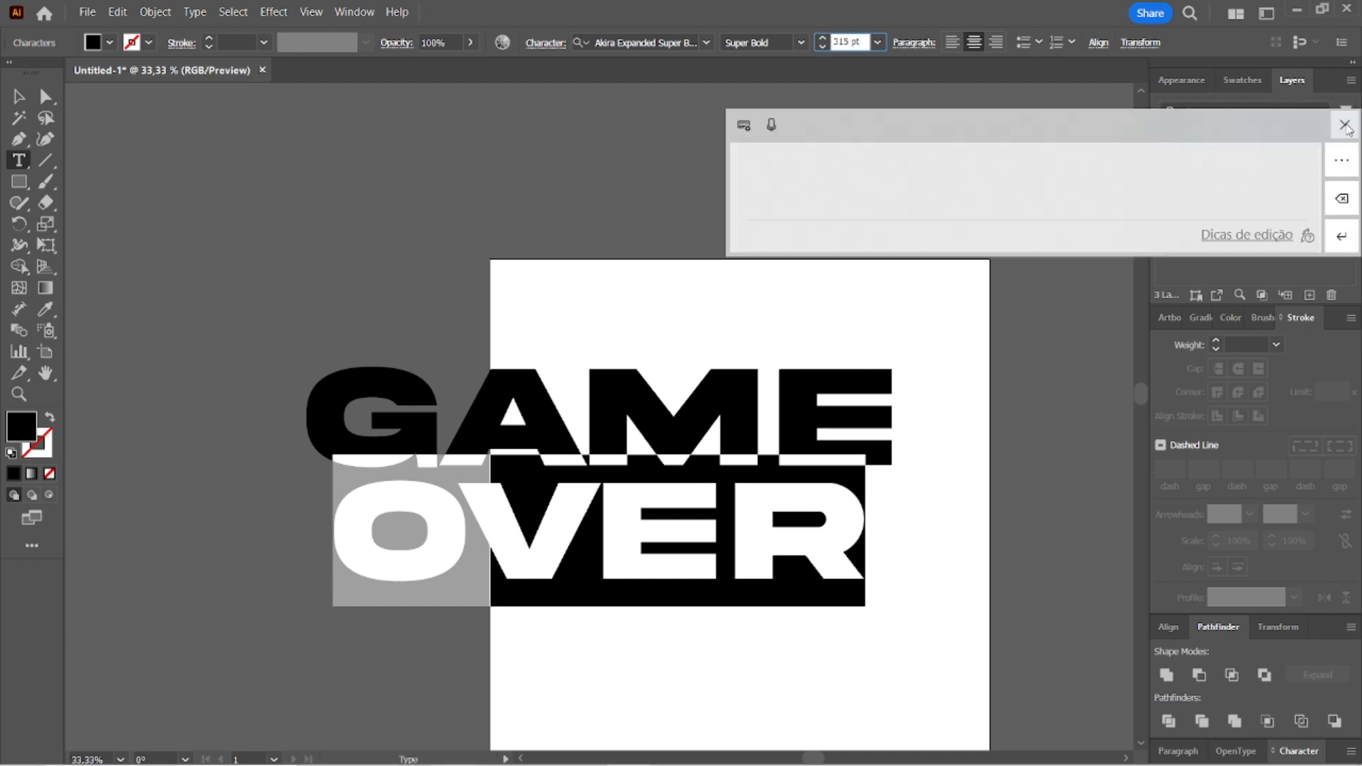
key("Up")
key("Up")
key("Up")
key("Up")
key("Up")
key("Up")
key("Up")
key("Up")
key("Up")
key("Up")
key("Up")
key("Up")
key("Up")
key("Up")
key("Up")
key("Up")
key("Up")
key("Up")
key("Up")
key("Up")
key("Up")
key("Up")
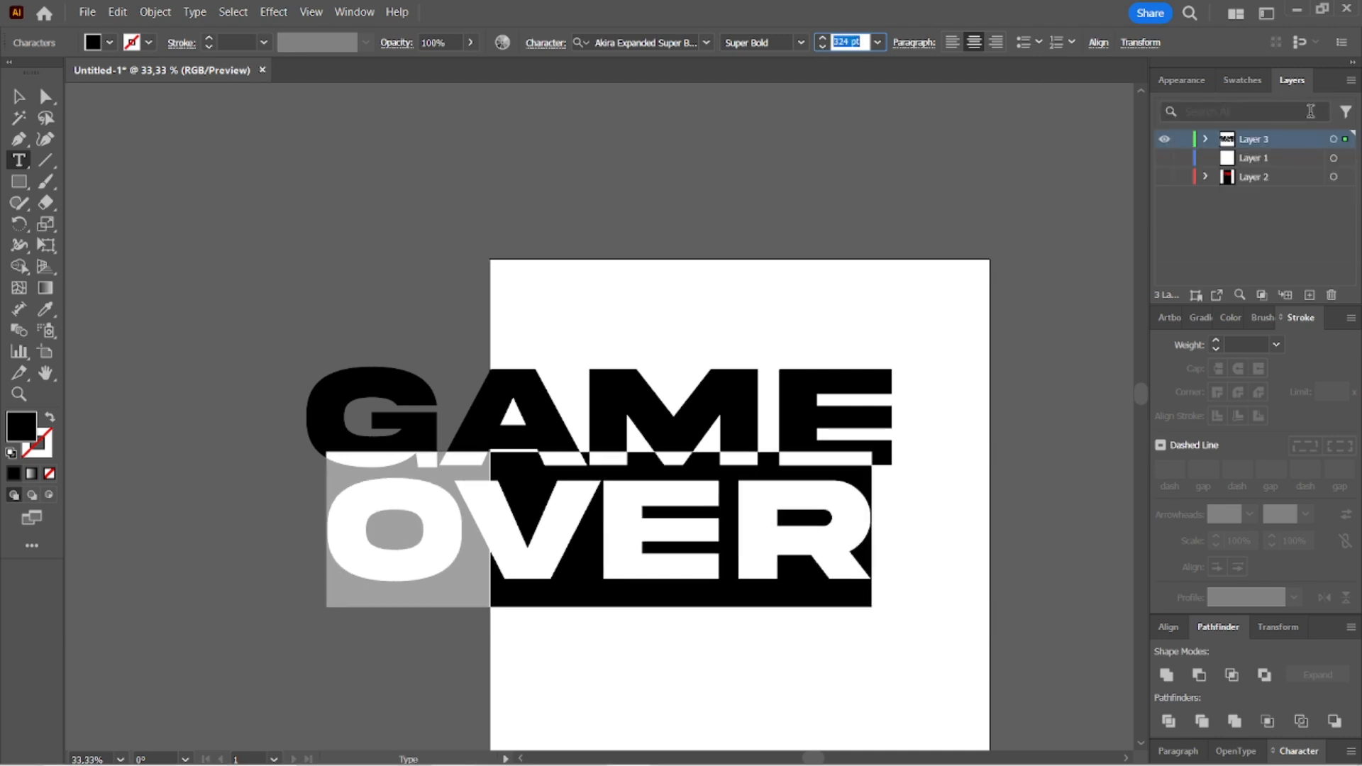
key("Up")
key("Up")
key("Up")
key("Up")
key("Up")
key("Up")
key("Up")
key("Up")
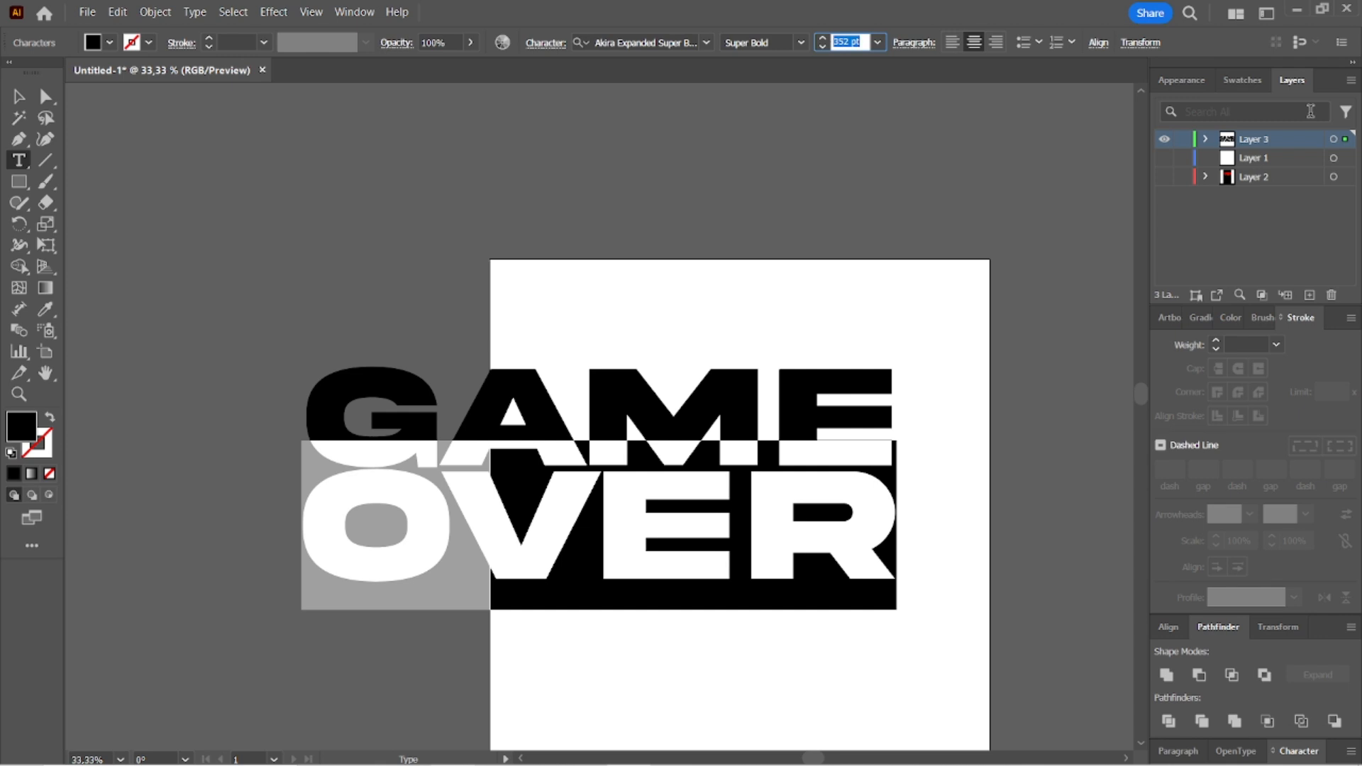
key("Escape")
Convert the GAME OVER text to outlines and check the anchor points of the letters
key("ctrl+0")
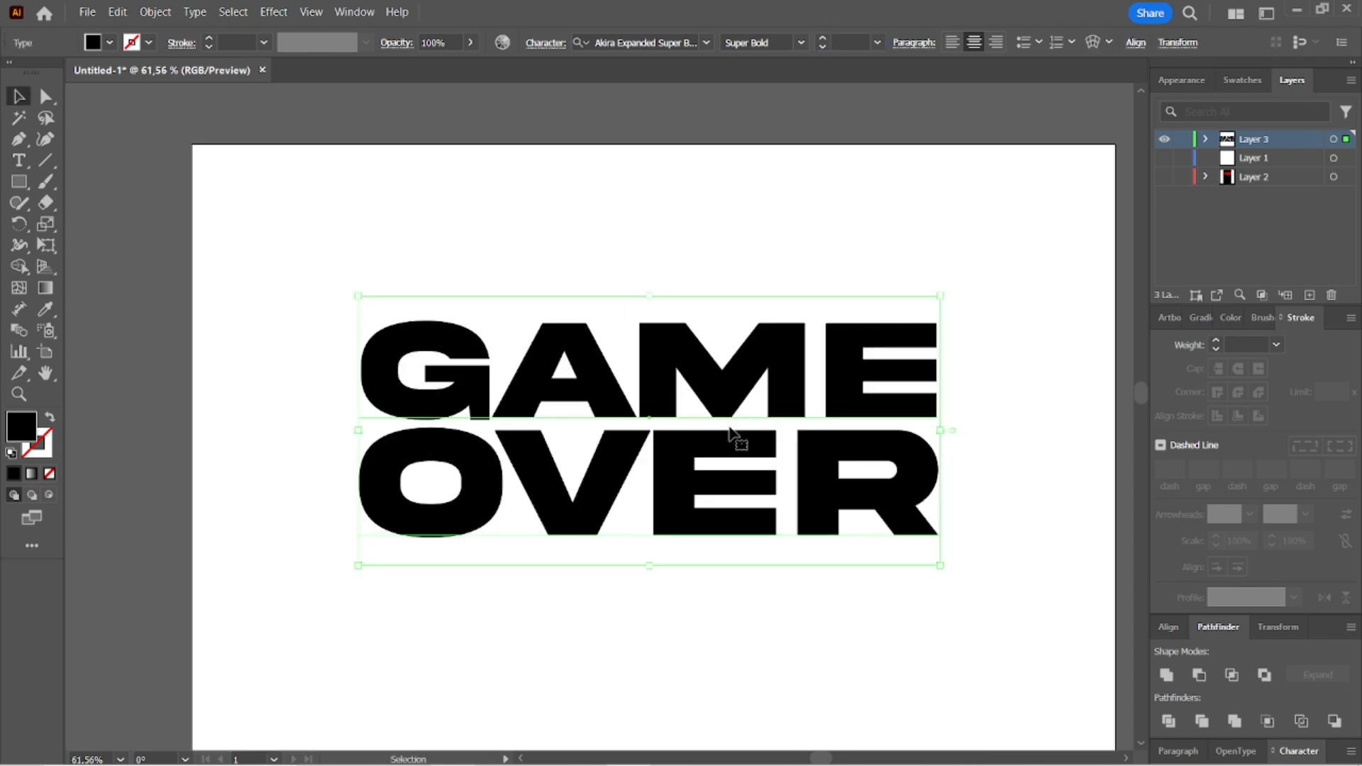
left_click(194, 12)
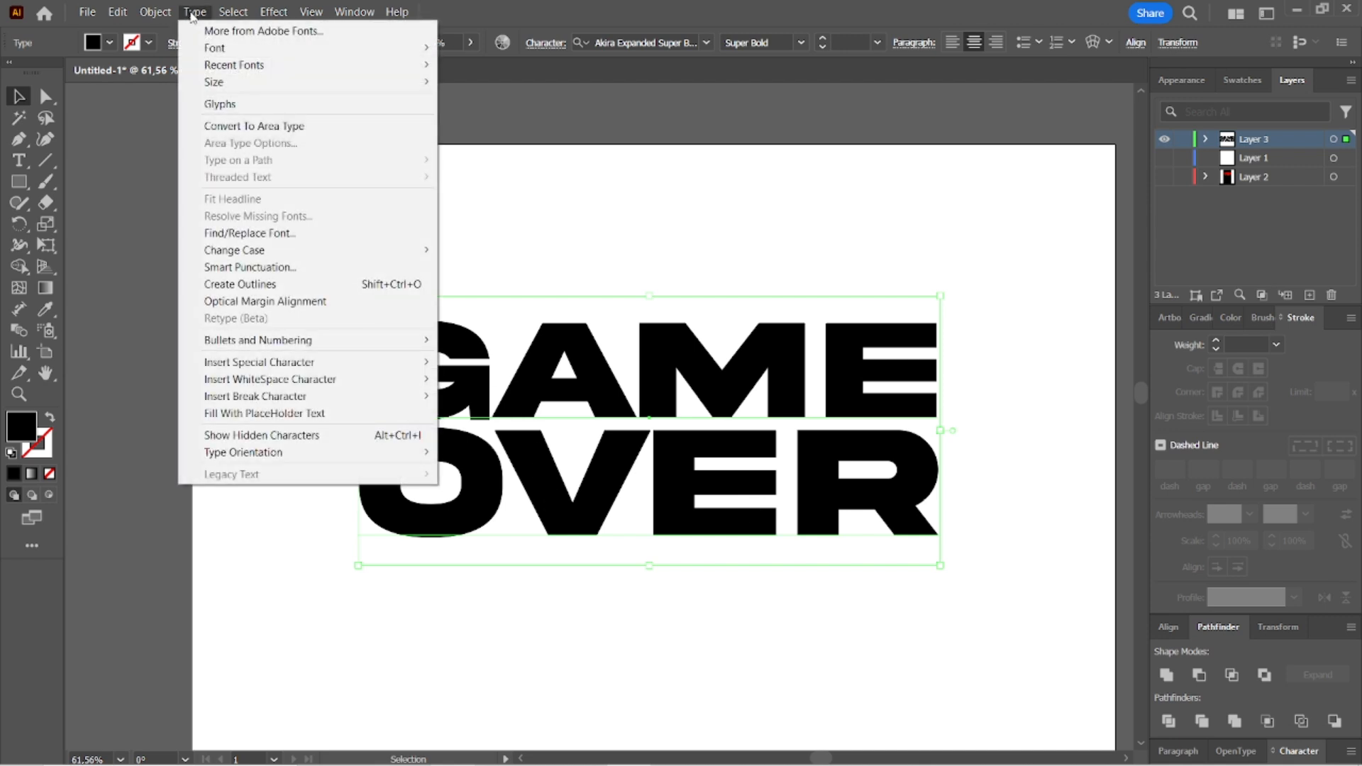
left_click(286, 284)
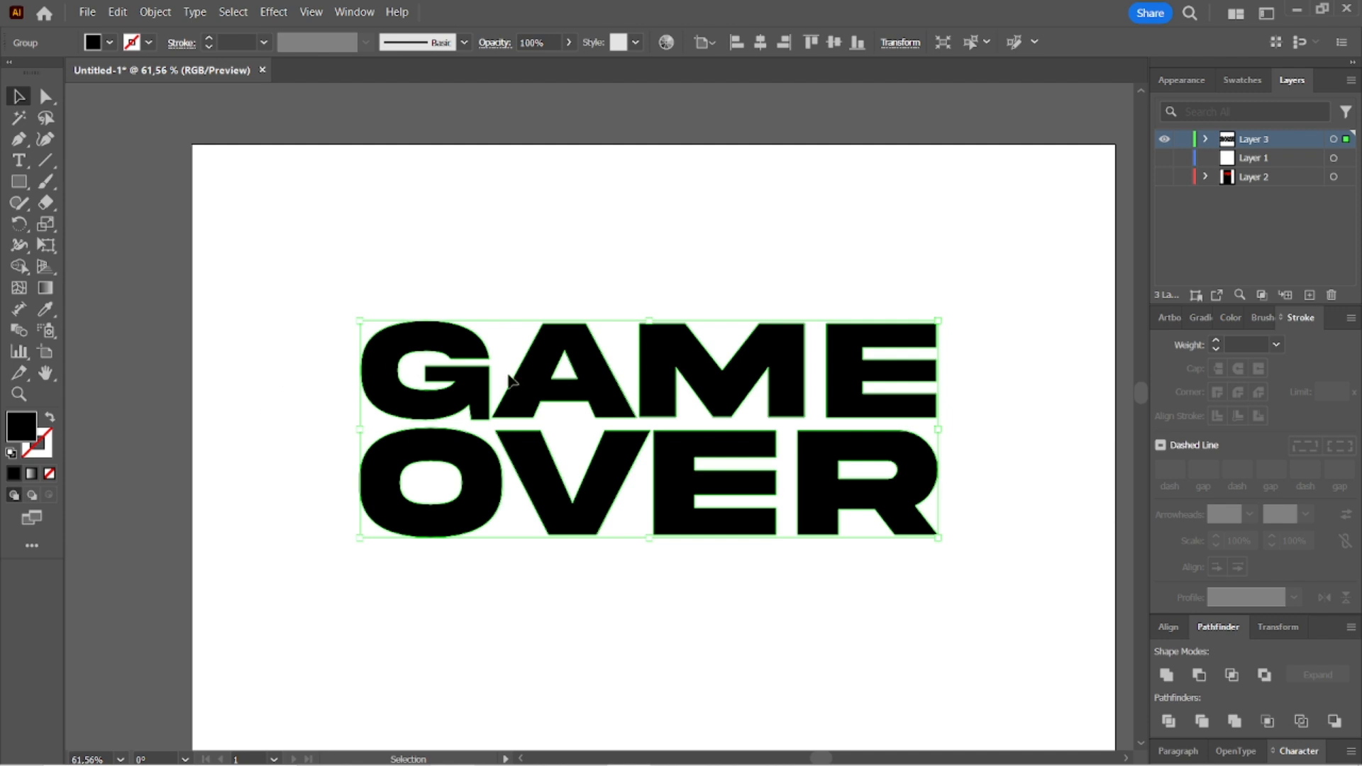
left_click(46, 96)
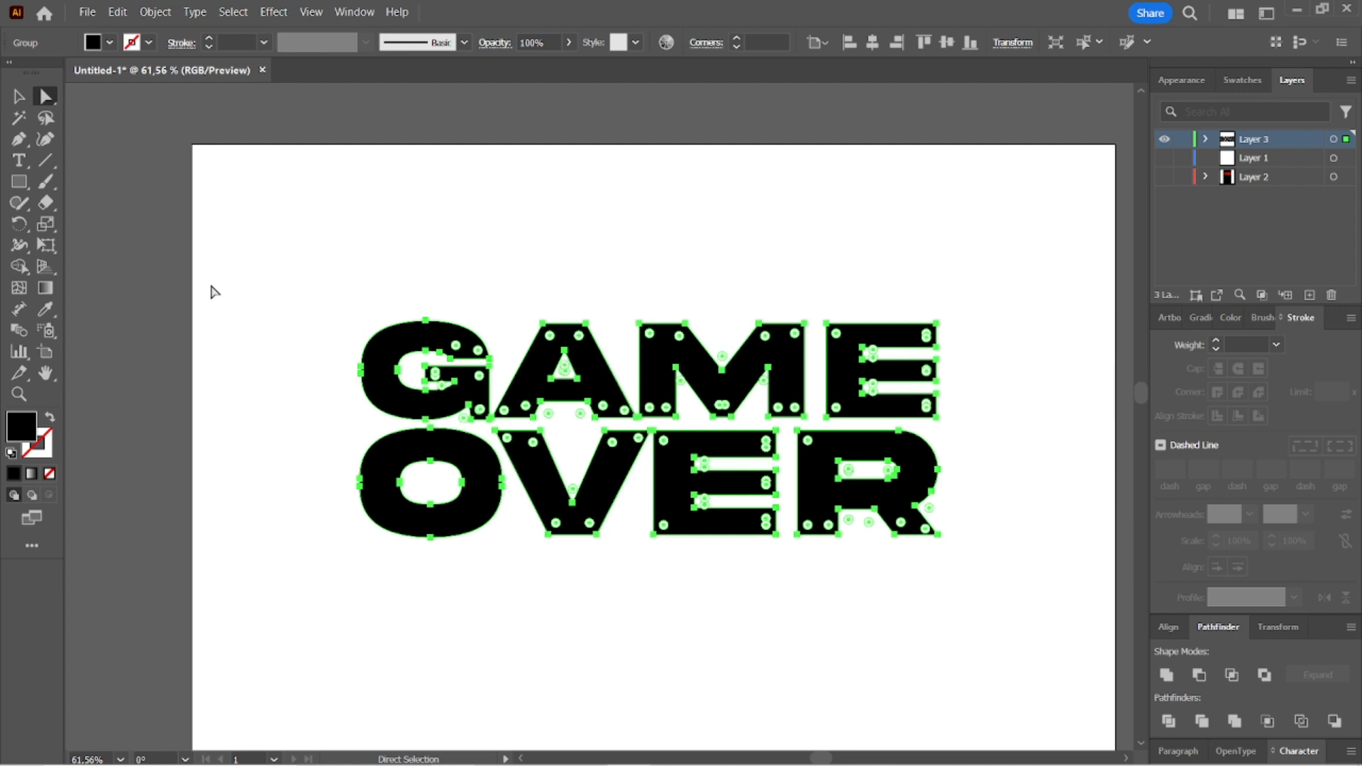
left_click(18, 95)
left_click(594, 415)
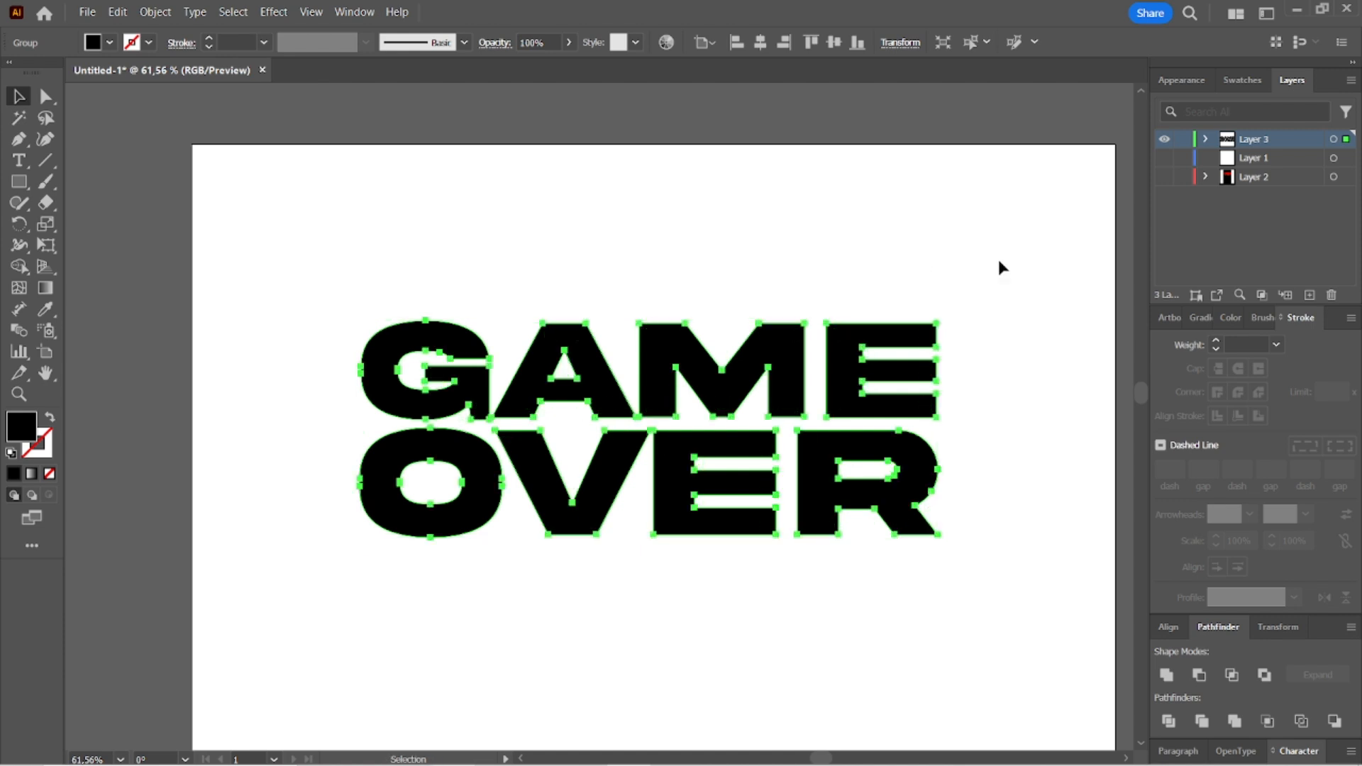
Create a new layer above the lettering layer and float the Layers panel over the canvas
left_click(1310, 294)
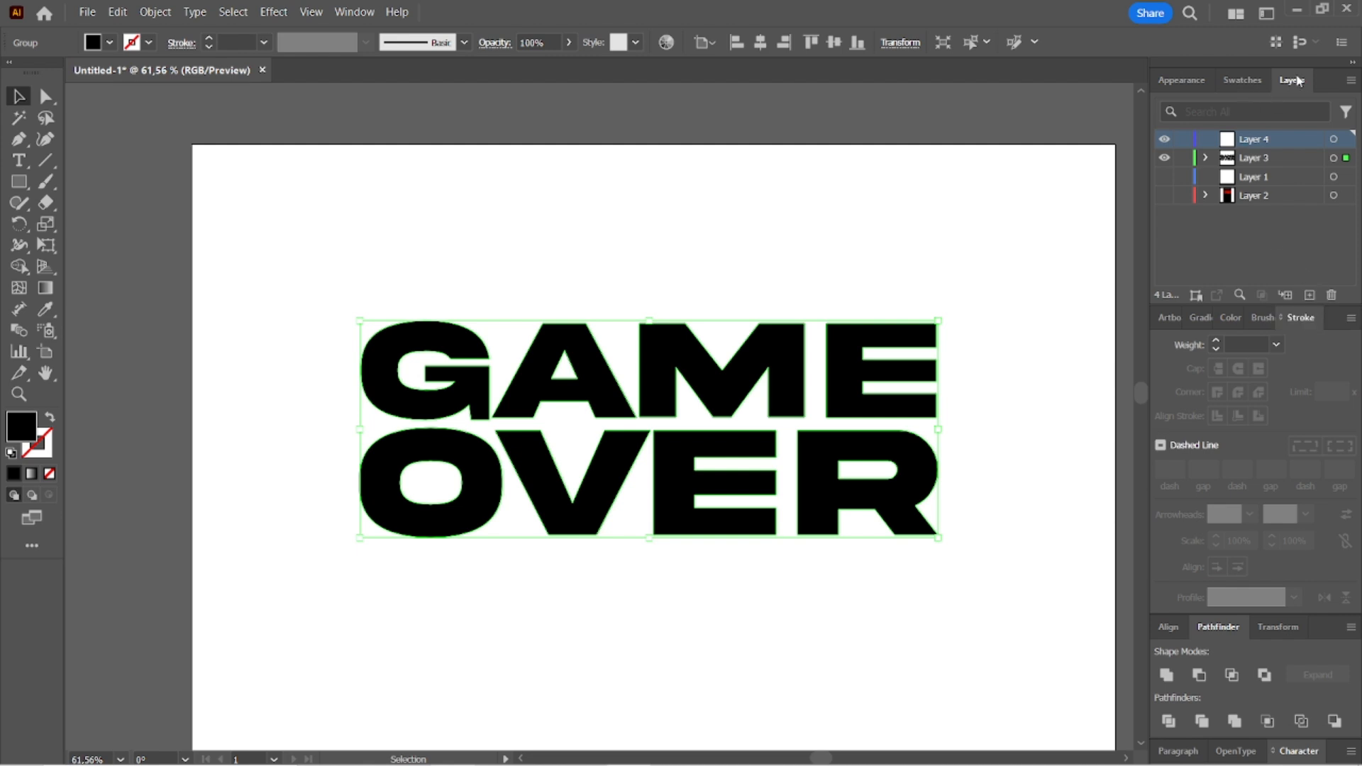
left_click_drag(1287, 83, 938, 163)
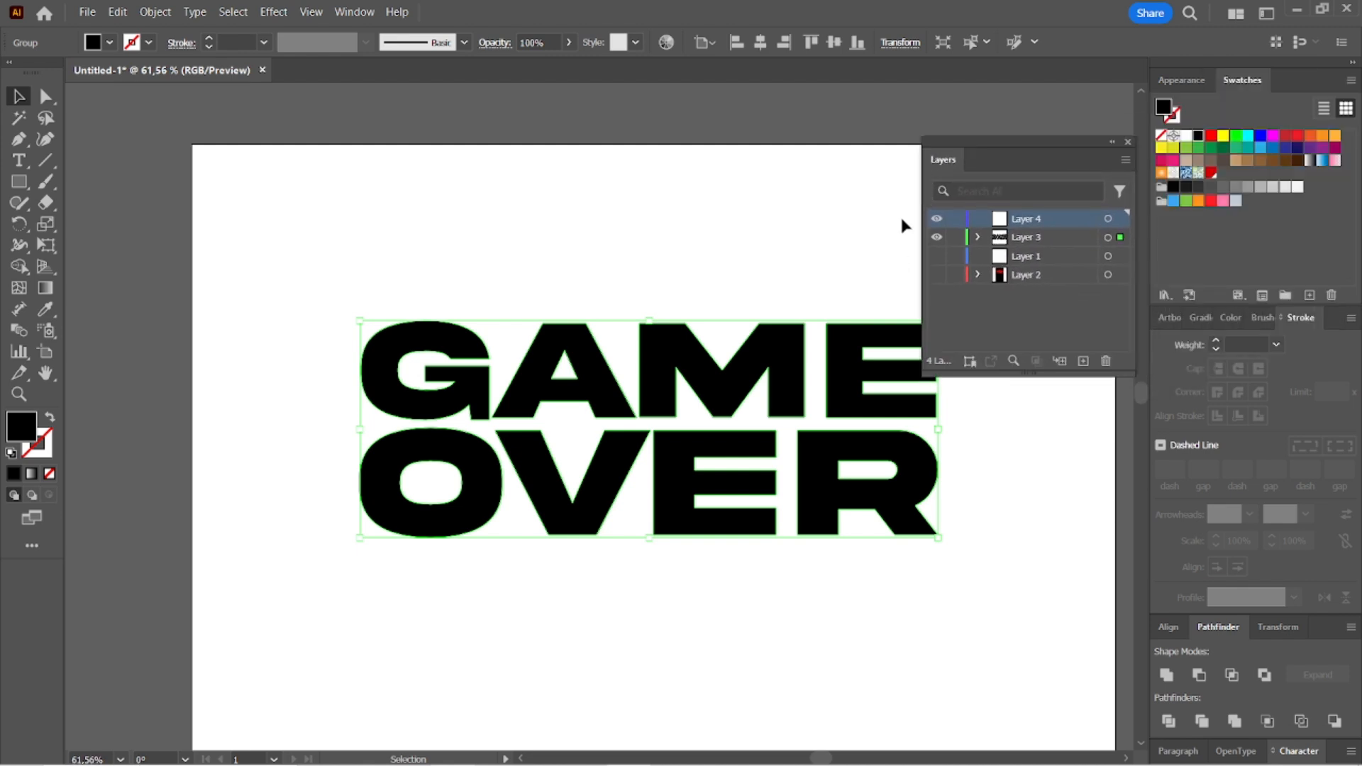
left_click_drag(1040, 149, 1021, 100)
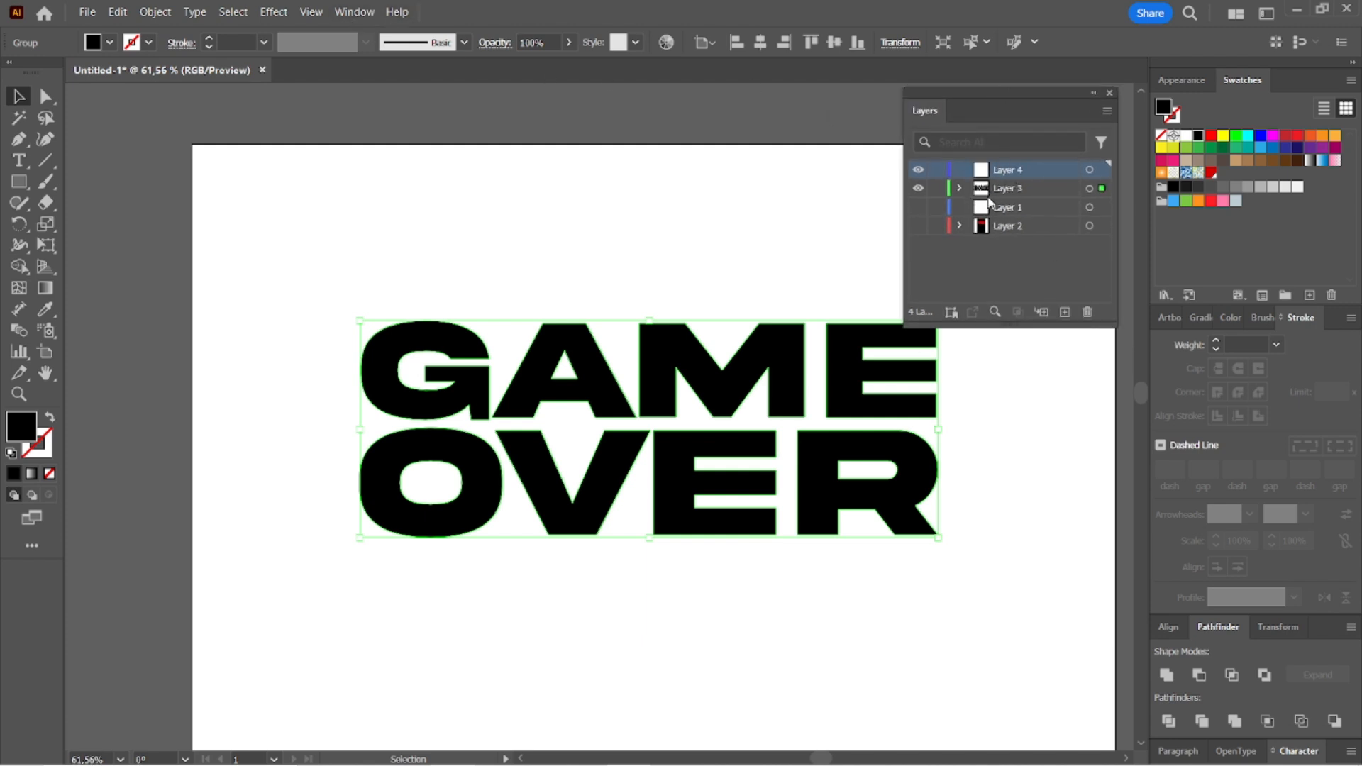
Paste a backup copy of the outlined lettering in place on the new layer and hide that layer
key("ctrl+shift+a")
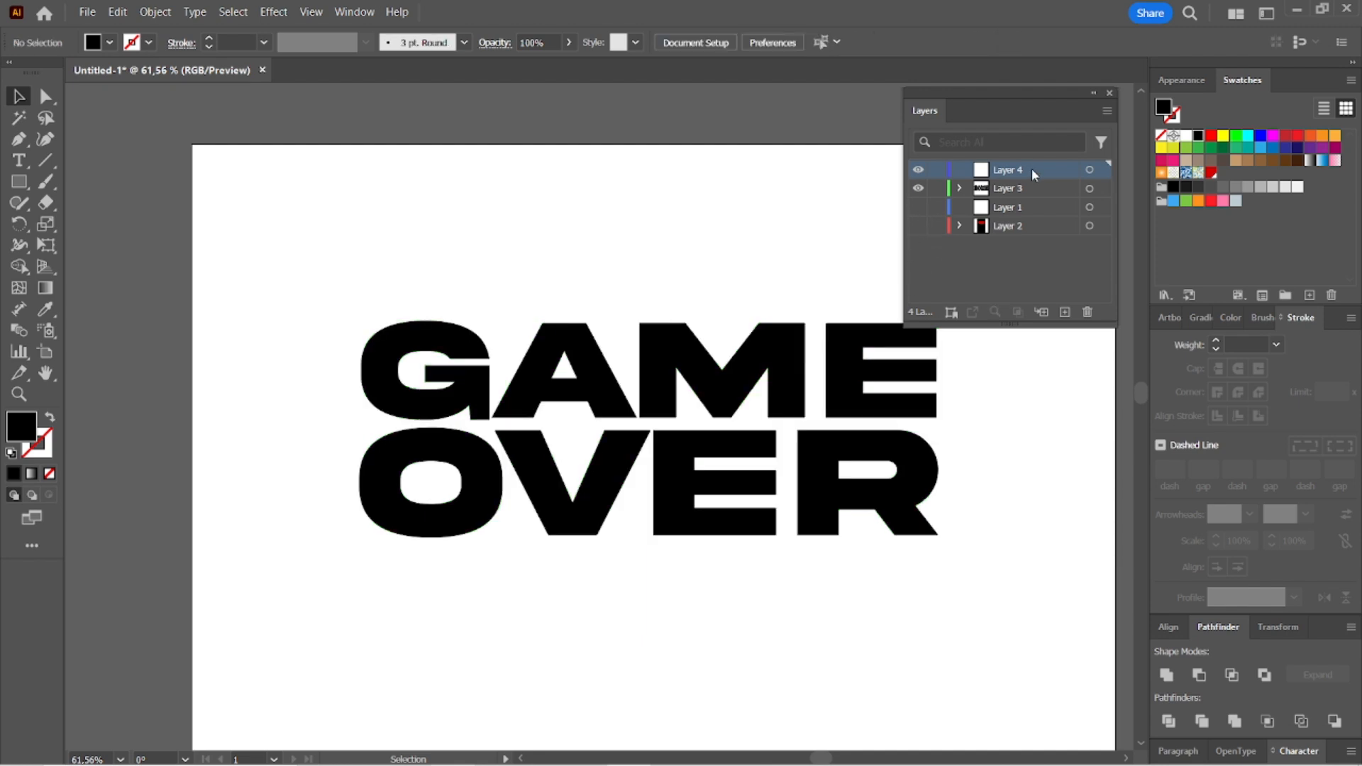
key("ctrl+f")
left_click(918, 171)
Ungroup the visible GAME OVER lettering on Layer 3 into separate letters
left_click(751, 390)
left_click_drag(751, 389, 617, 347)
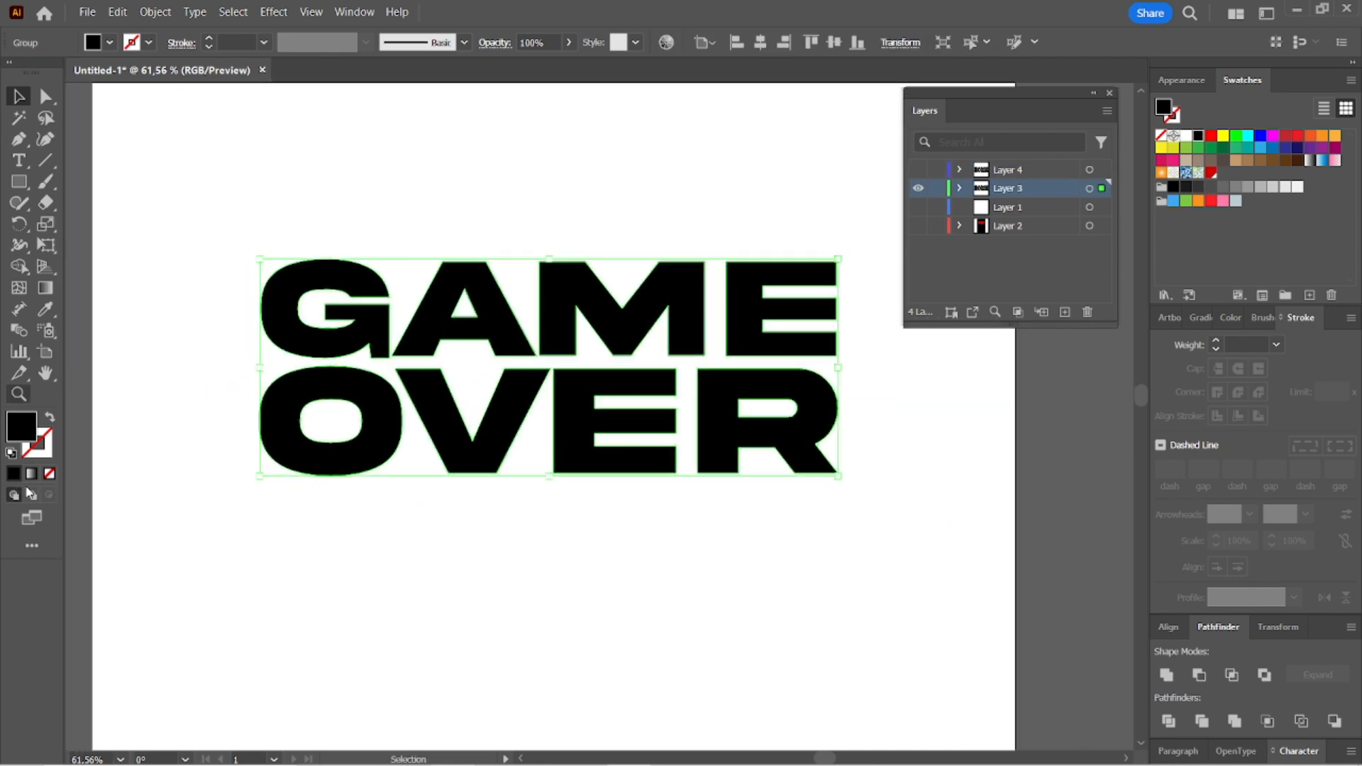
left_click(46, 288)
key("v")
right_click(597, 324)
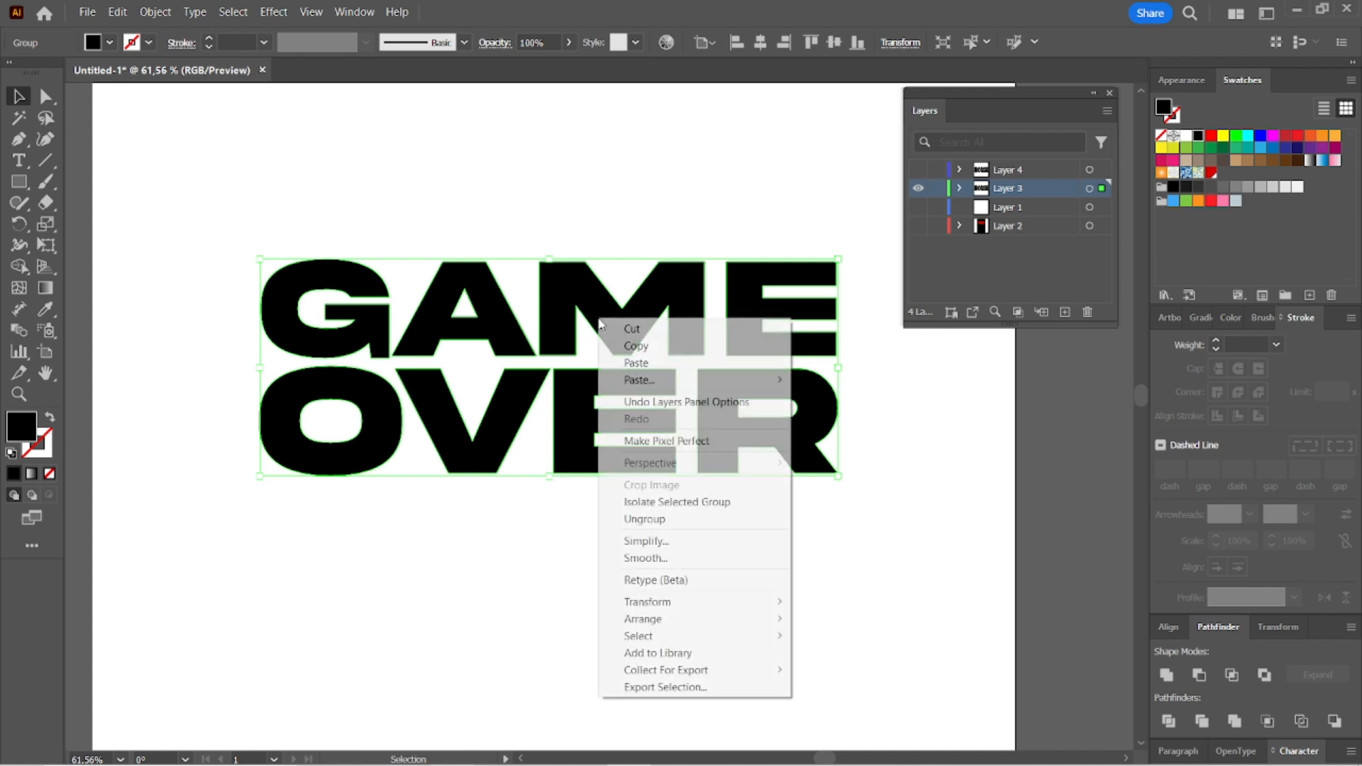
left_click(717, 520)
left_click(425, 568)
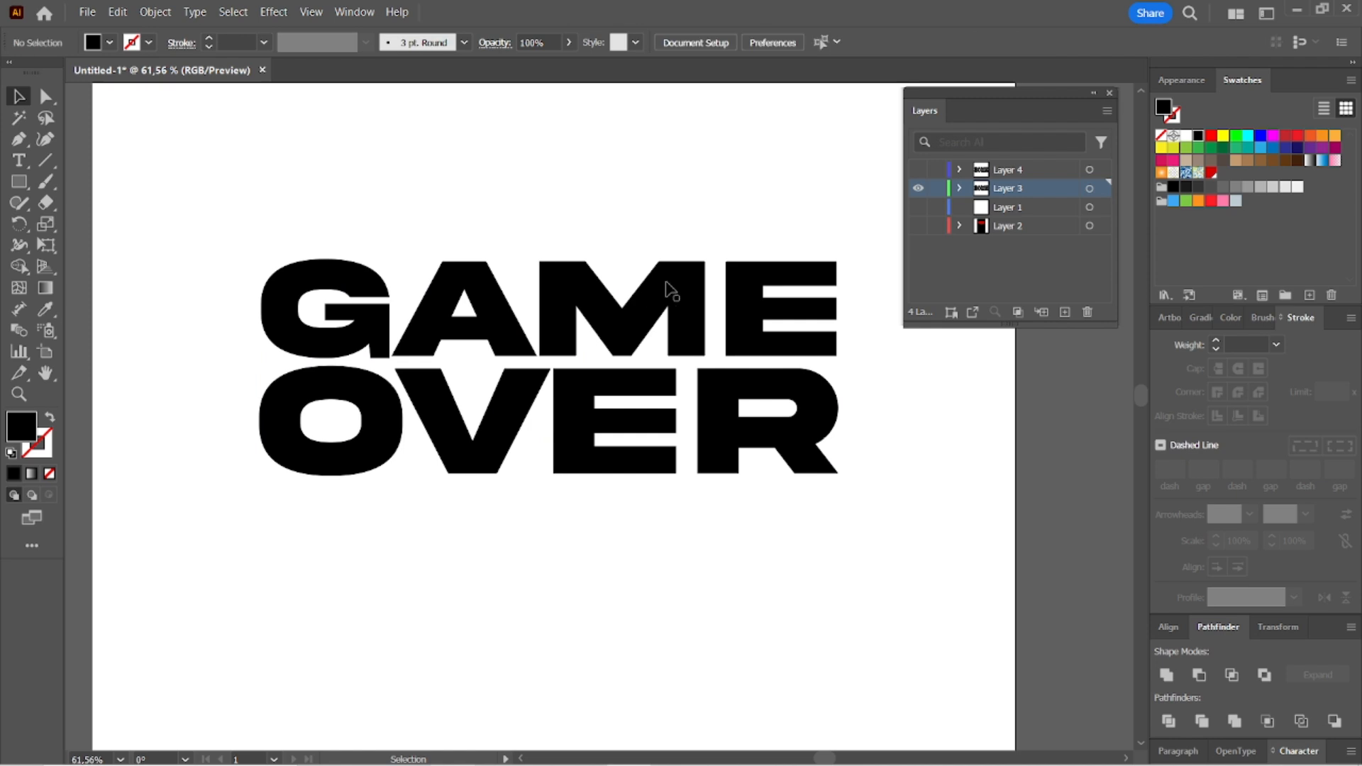
Group the letters of GAME and the letters of OVER into two separate groups
left_click(434, 348)
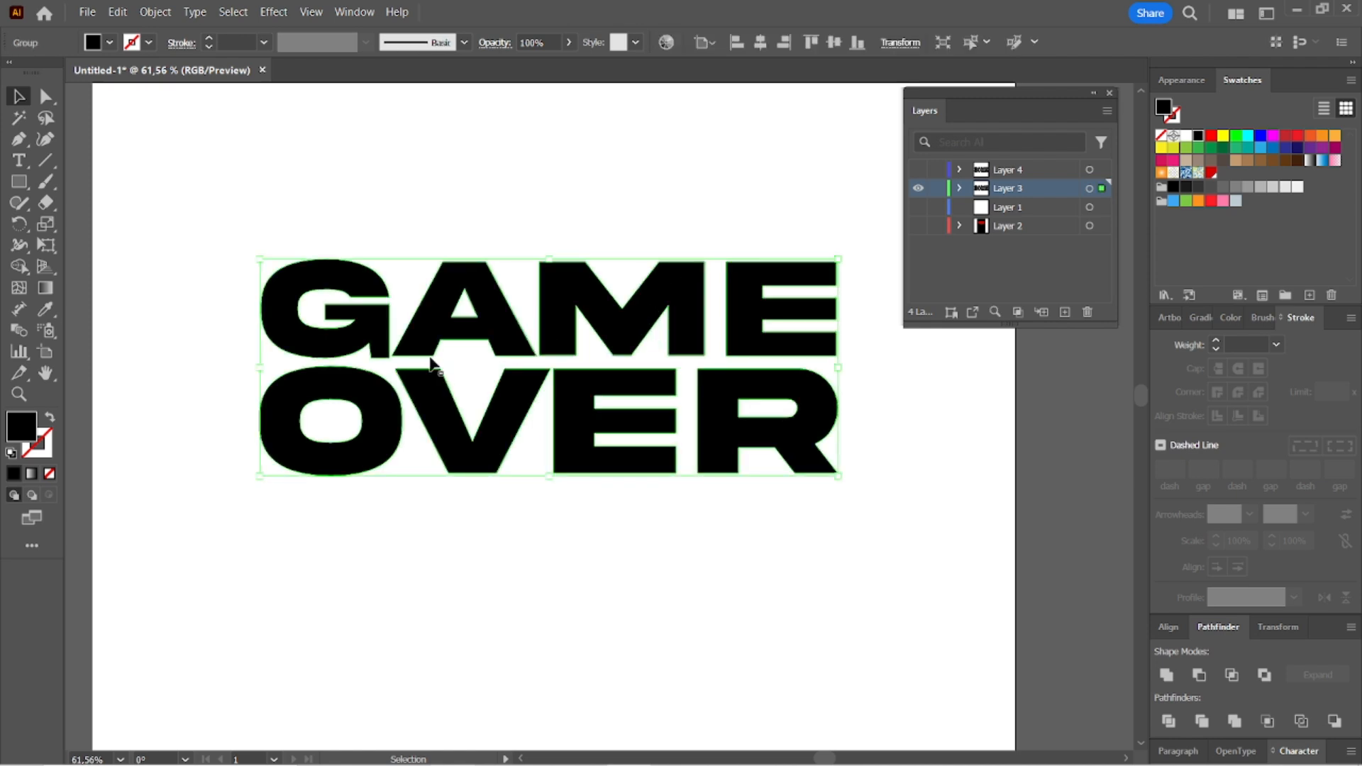
key("ctrl")
left_click(431, 359)
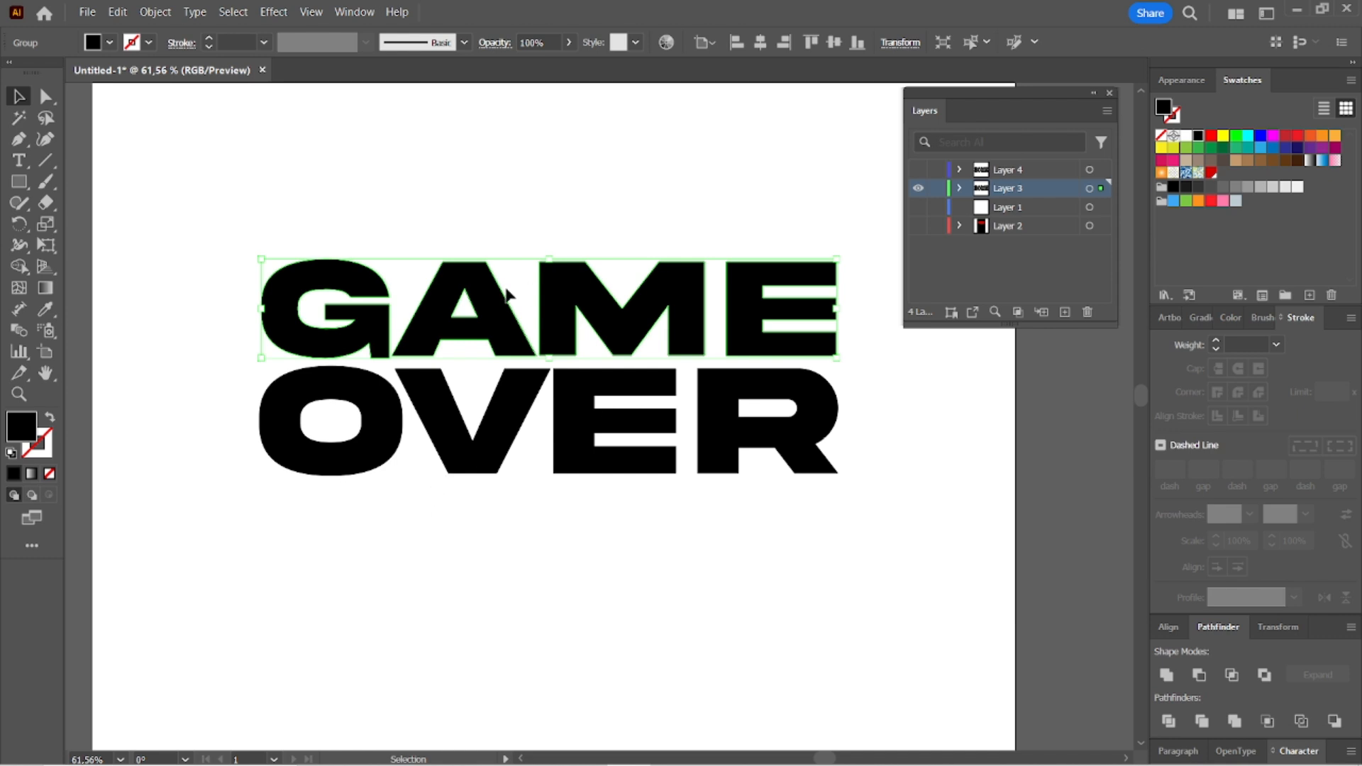
left_click(268, 242)
left_click_drag(268, 241, 780, 309)
key("ctrl")
left_click(182, 416)
left_click_drag(224, 399, 814, 483)
key("ctrl+g")
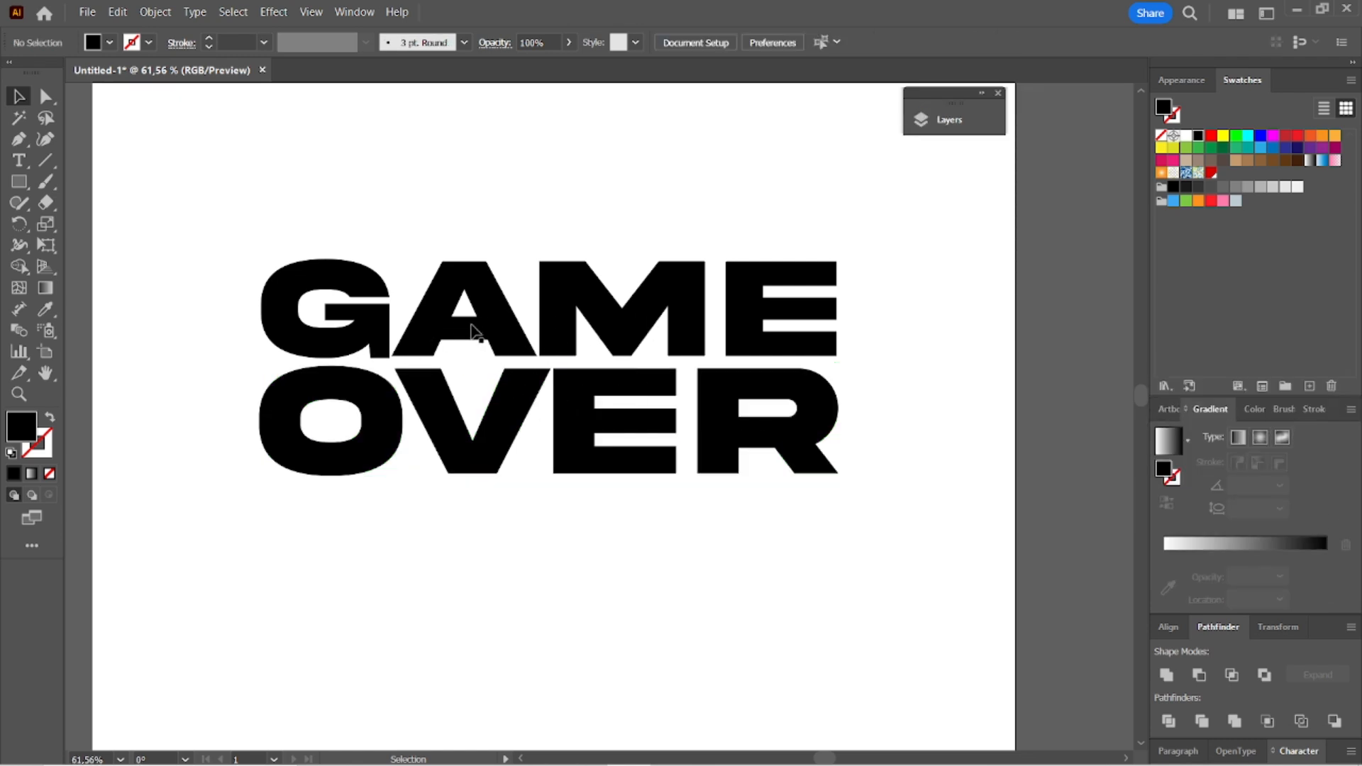
Fill the GAME group with a linear white-to-black gradient running downward across the lower half of the letters
left_click(514, 339)
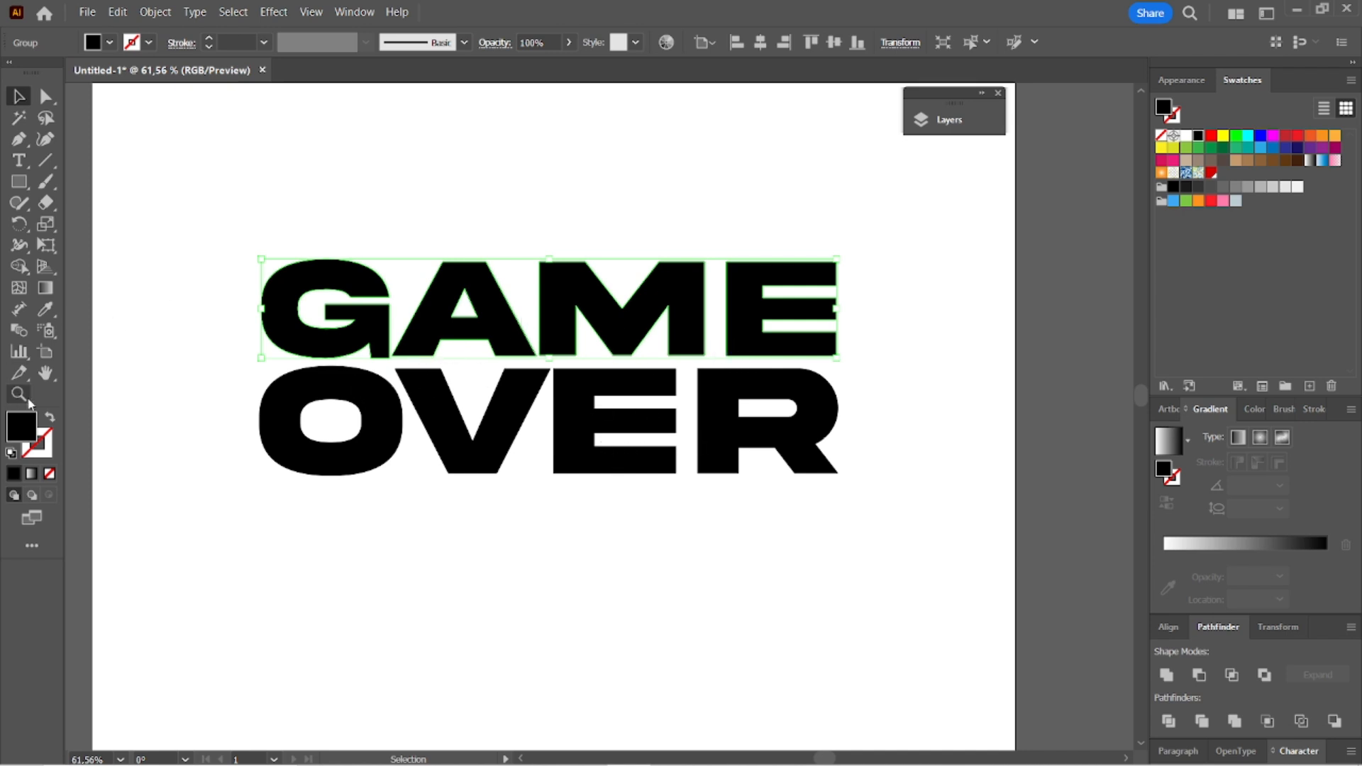
left_click(31, 474)
left_click(46, 292)
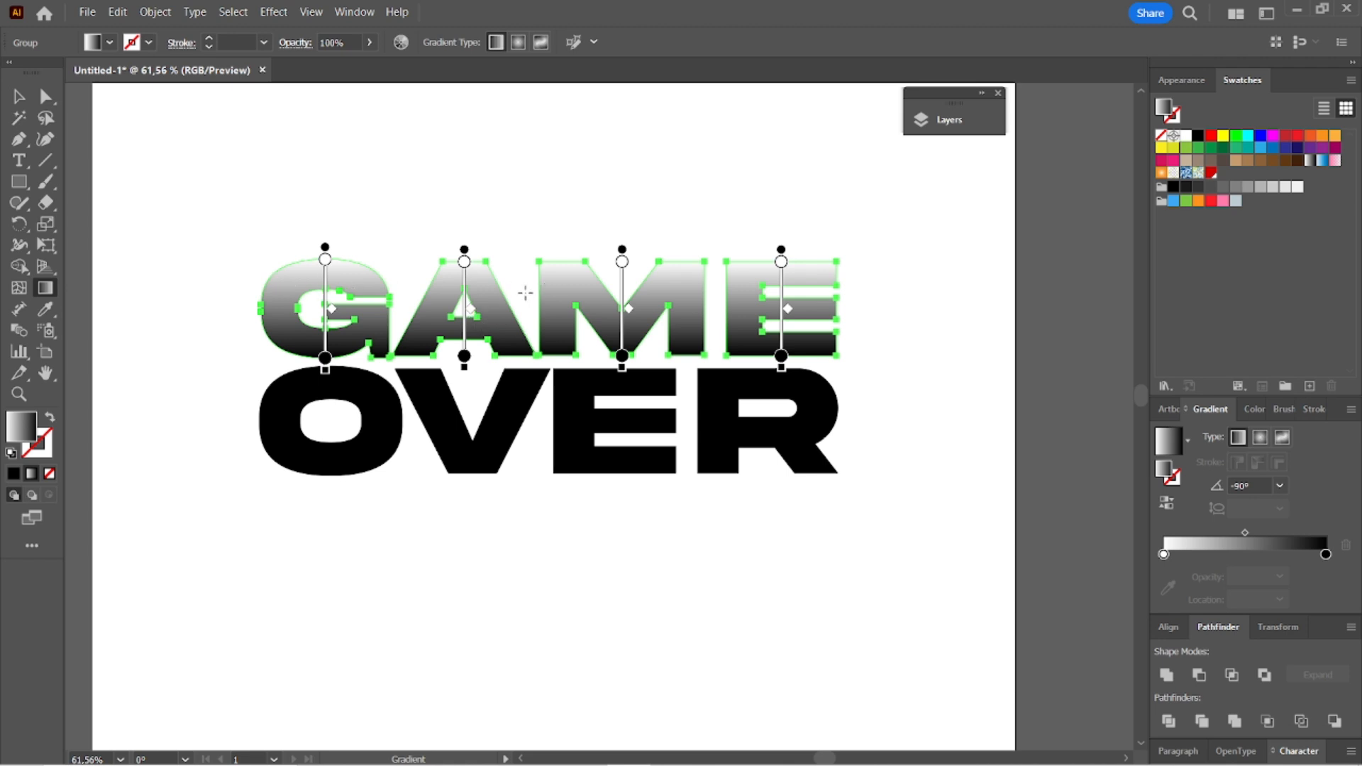
mouse_move(529, 270)
left_mouse_down()
mouse_move(530, 387)
mouse_move(529, 361)
left_mouse_up()
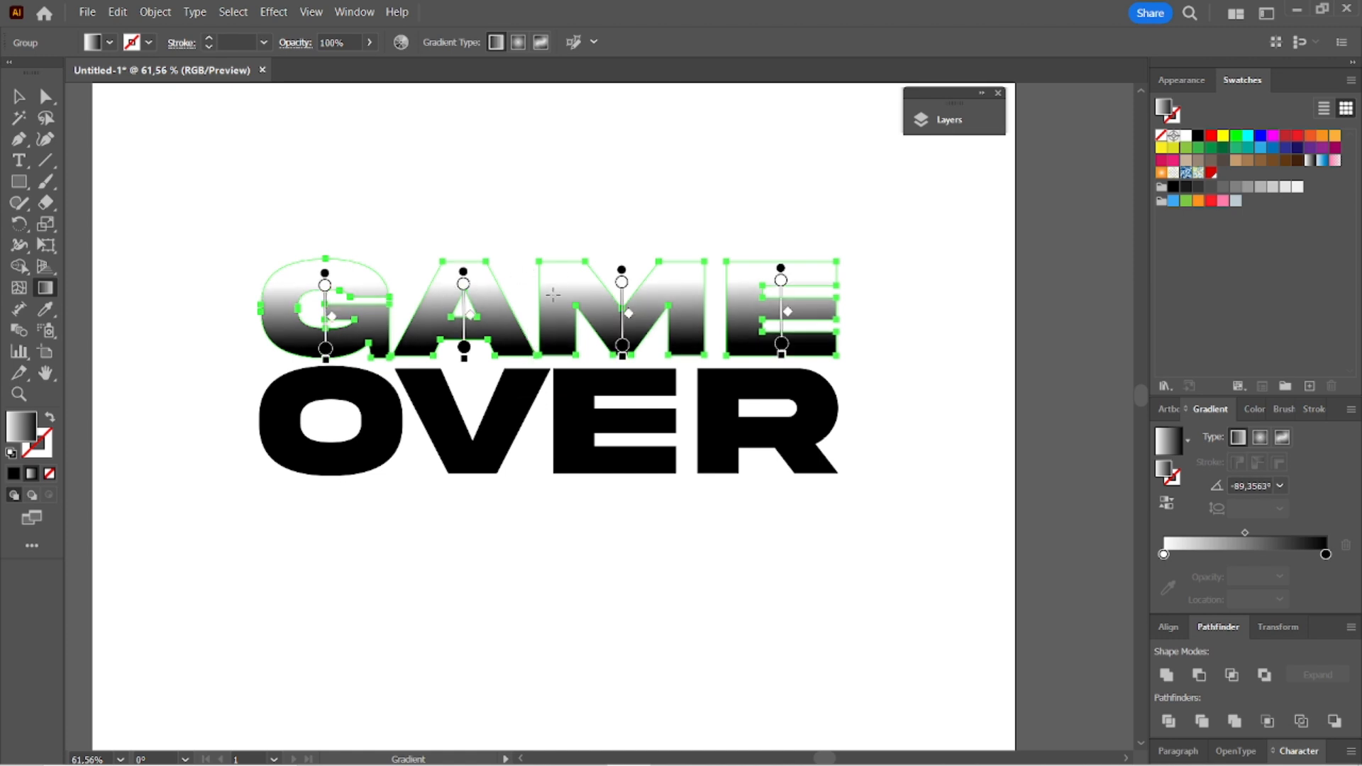
mouse_move(531, 298)
left_mouse_down()
mouse_move(532, 378)
mouse_move(529, 353)
left_mouse_up()
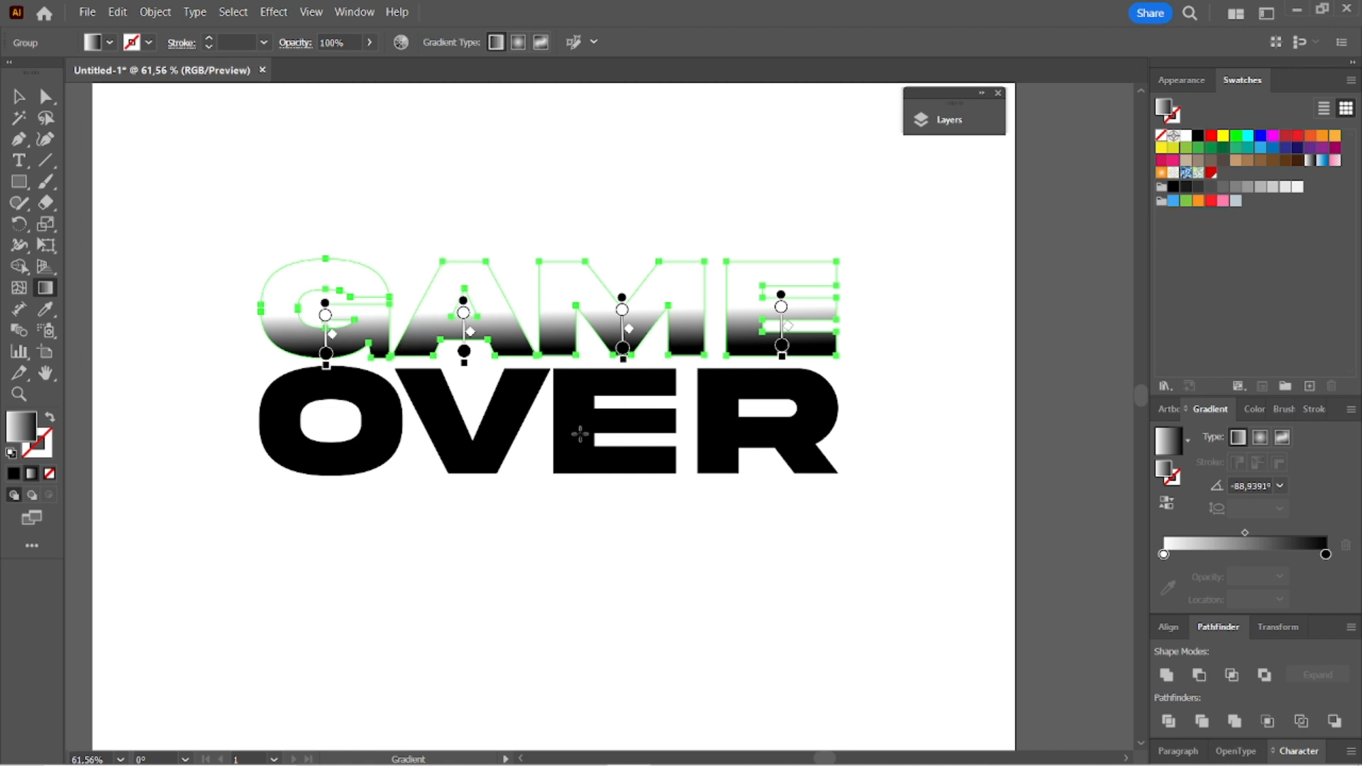
Fill the OVER group with a vertical white-to-black gradient at -90°, fading in from the middle of the letters
key("v")
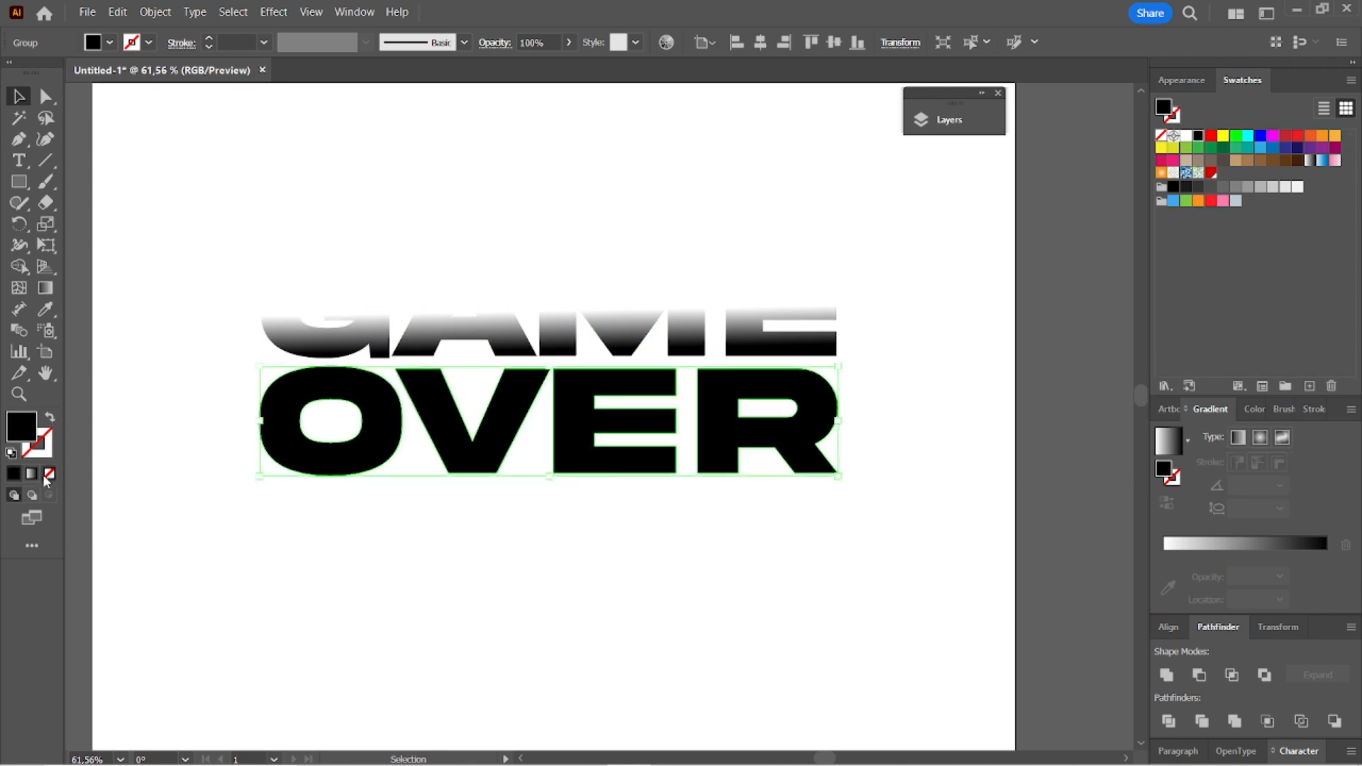
left_click(31, 473)
key("g")
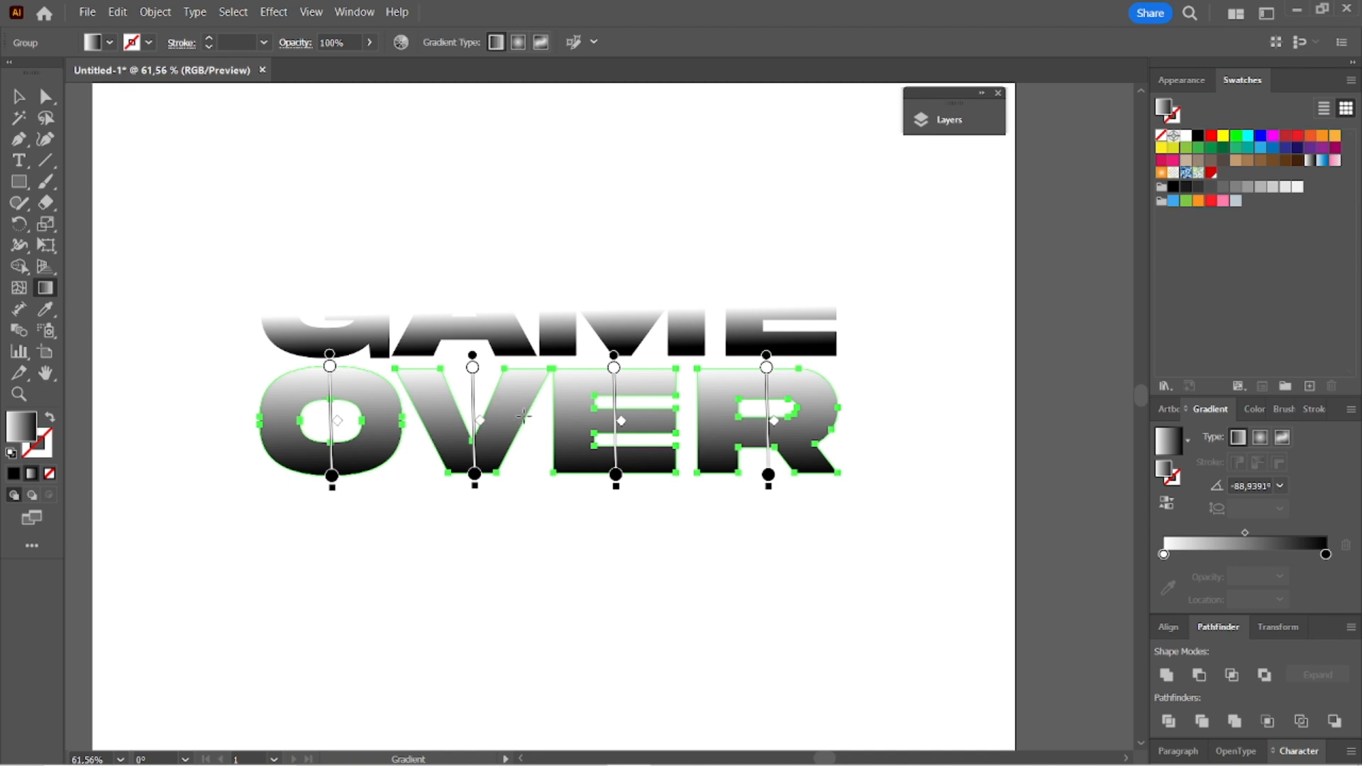
mouse_move(543, 407)
left_mouse_down()
mouse_move(542, 500)
mouse_move(543, 474)
left_mouse_up()
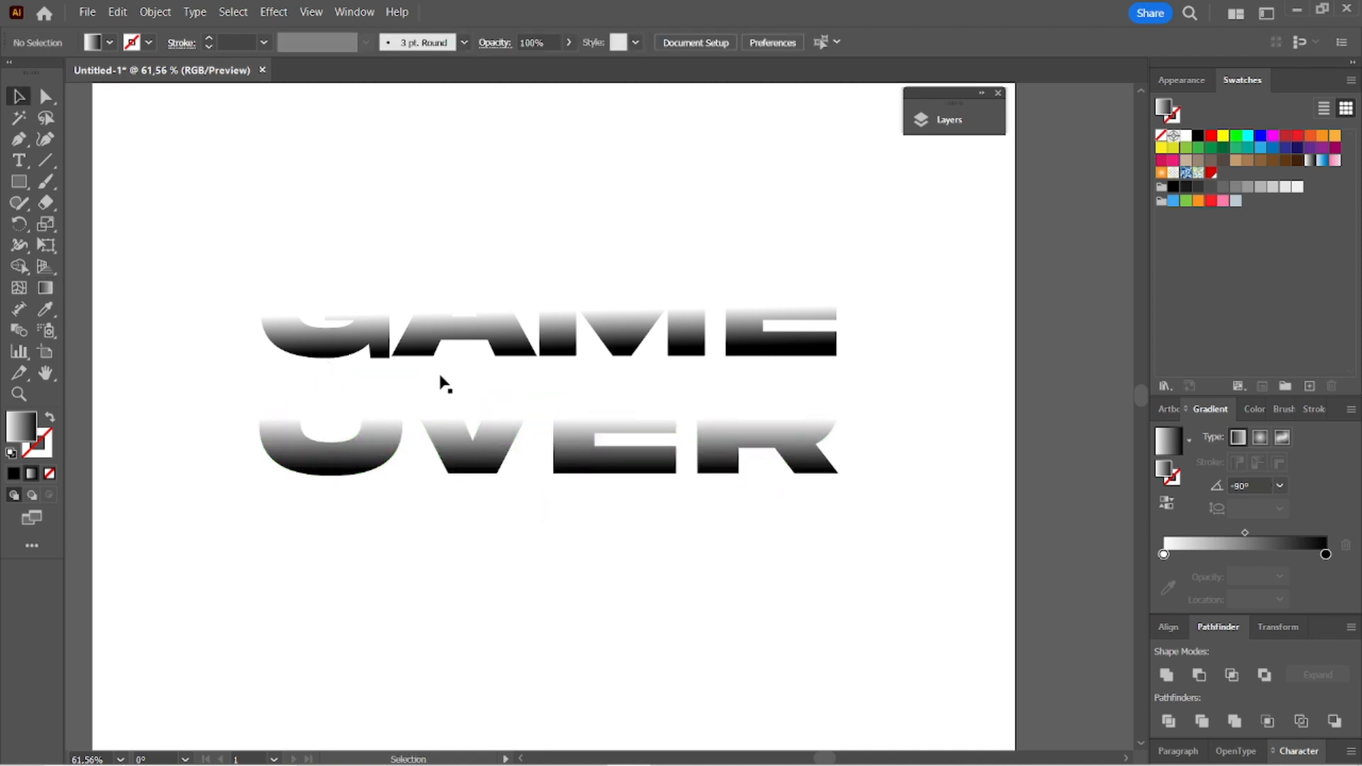
Redraw the GAME gradient at -90° so the fade starts slightly higher in the letters, and deselect the group
left_click(621, 351)
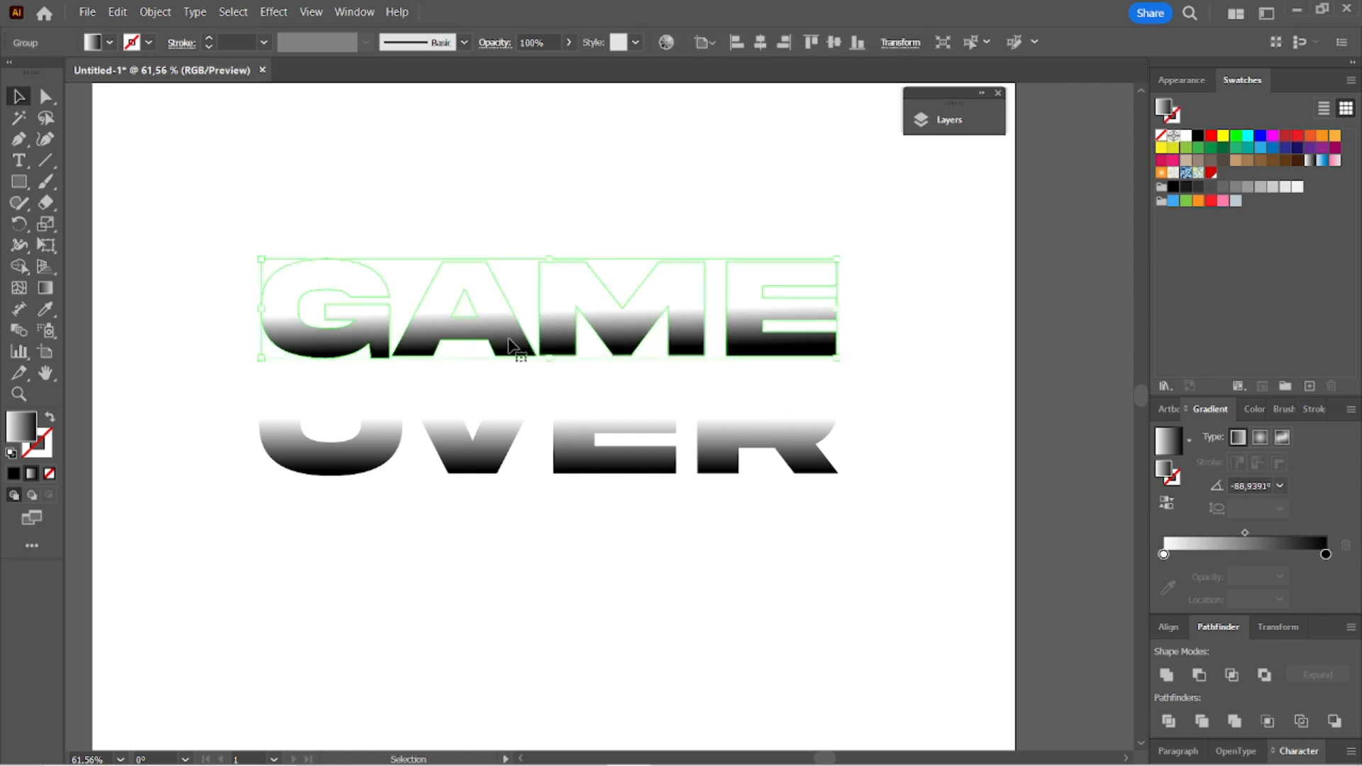
key("g")
mouse_move(526, 287)
left_mouse_down()
mouse_move(526, 374)
mouse_move(532, 356)
left_mouse_up()
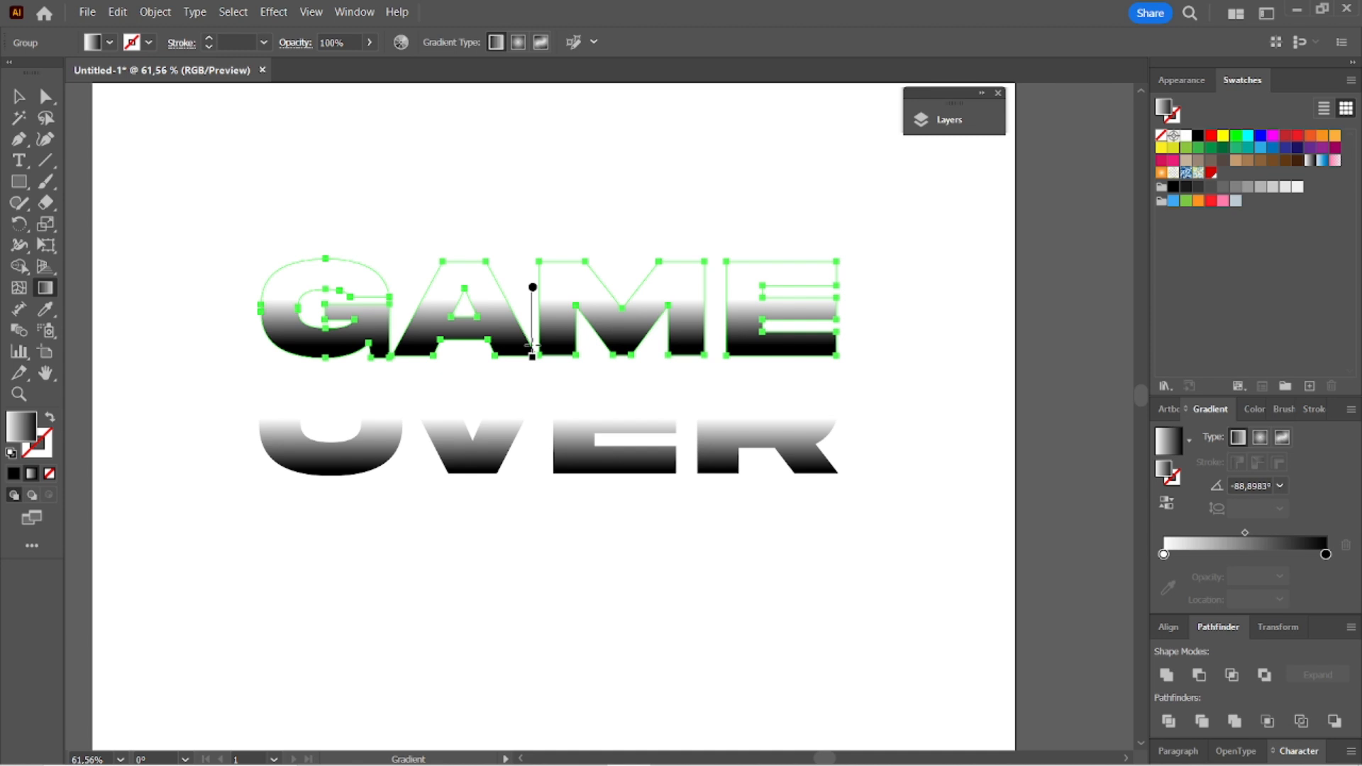
key("v")
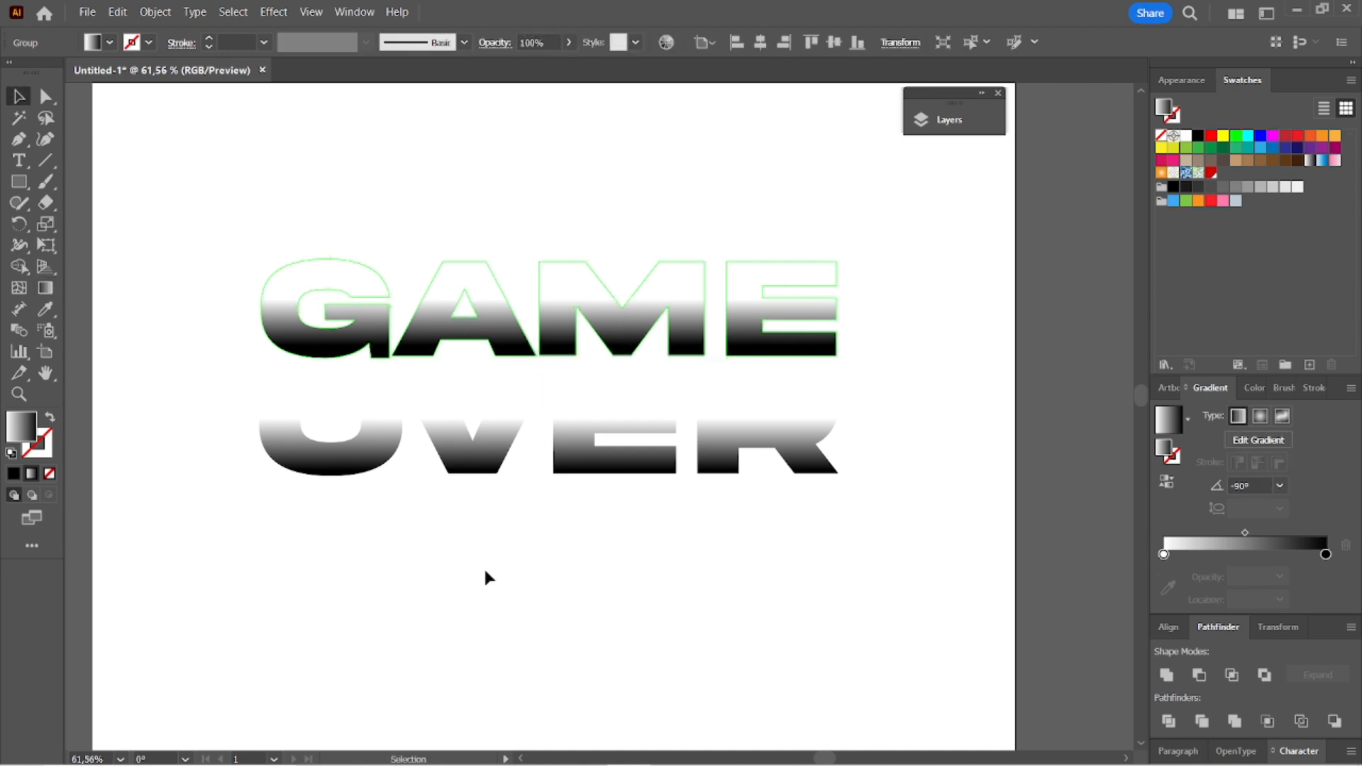
key("ctrl+h")
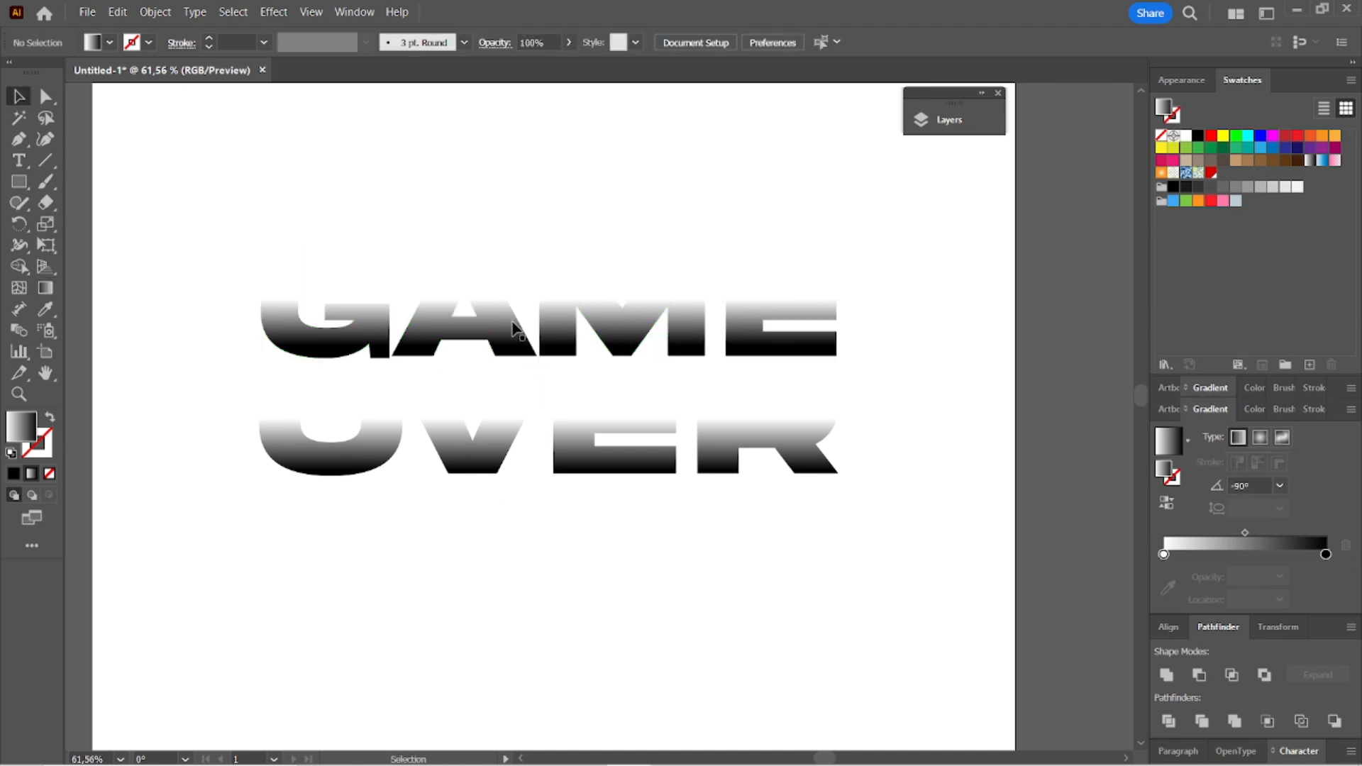
Rasterize the GAME group as a Bitmap at a custom 15 ppi resolution with a transparent background
left_click(499, 305)
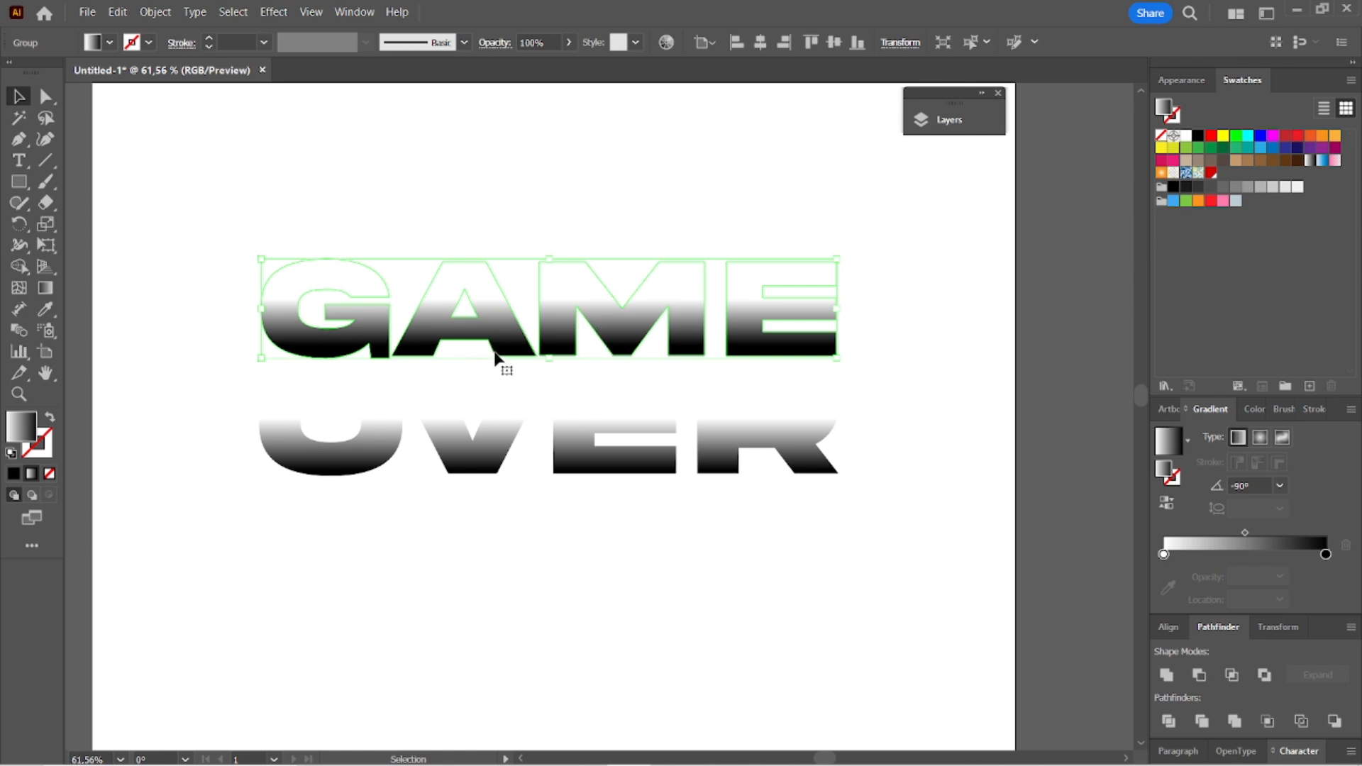
left_click(157, 17)
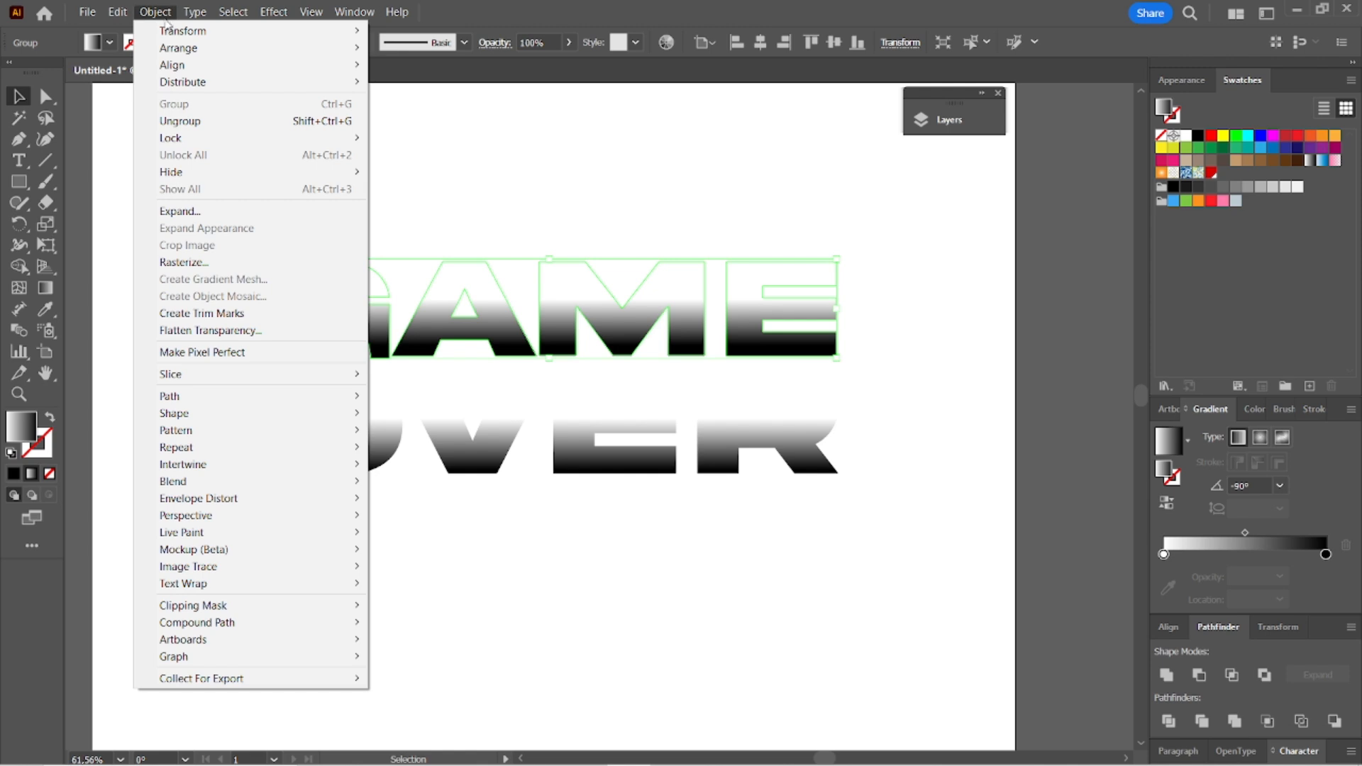
left_click(183, 262)
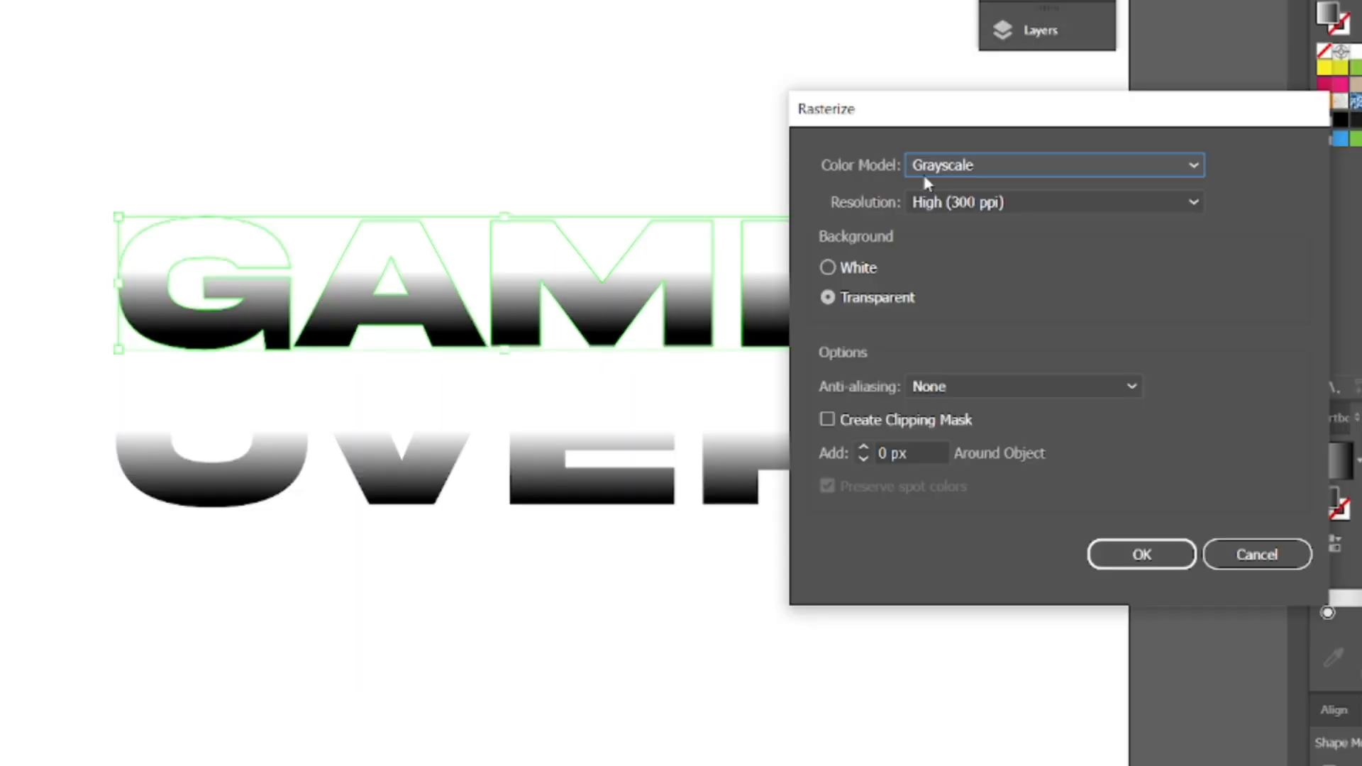
left_click(943, 170)
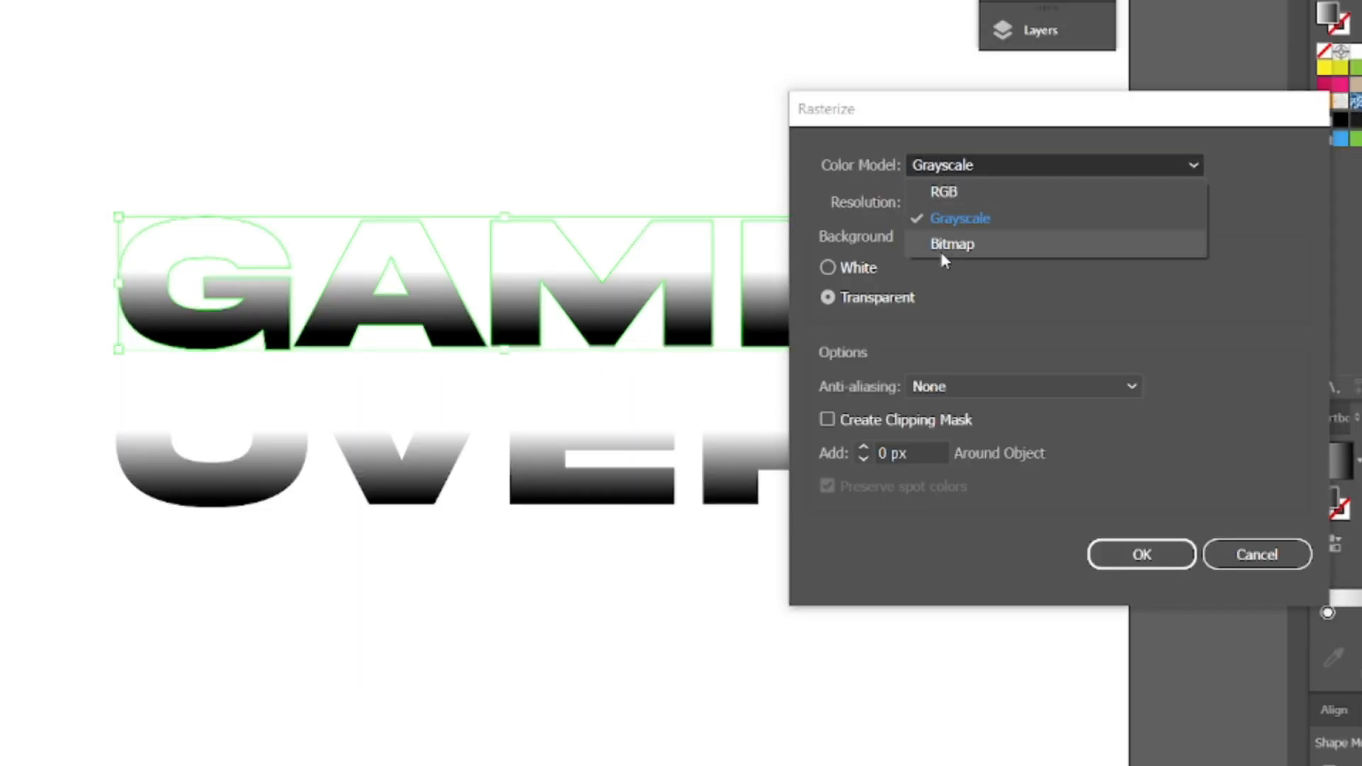
left_click(966, 255)
left_click(915, 202)
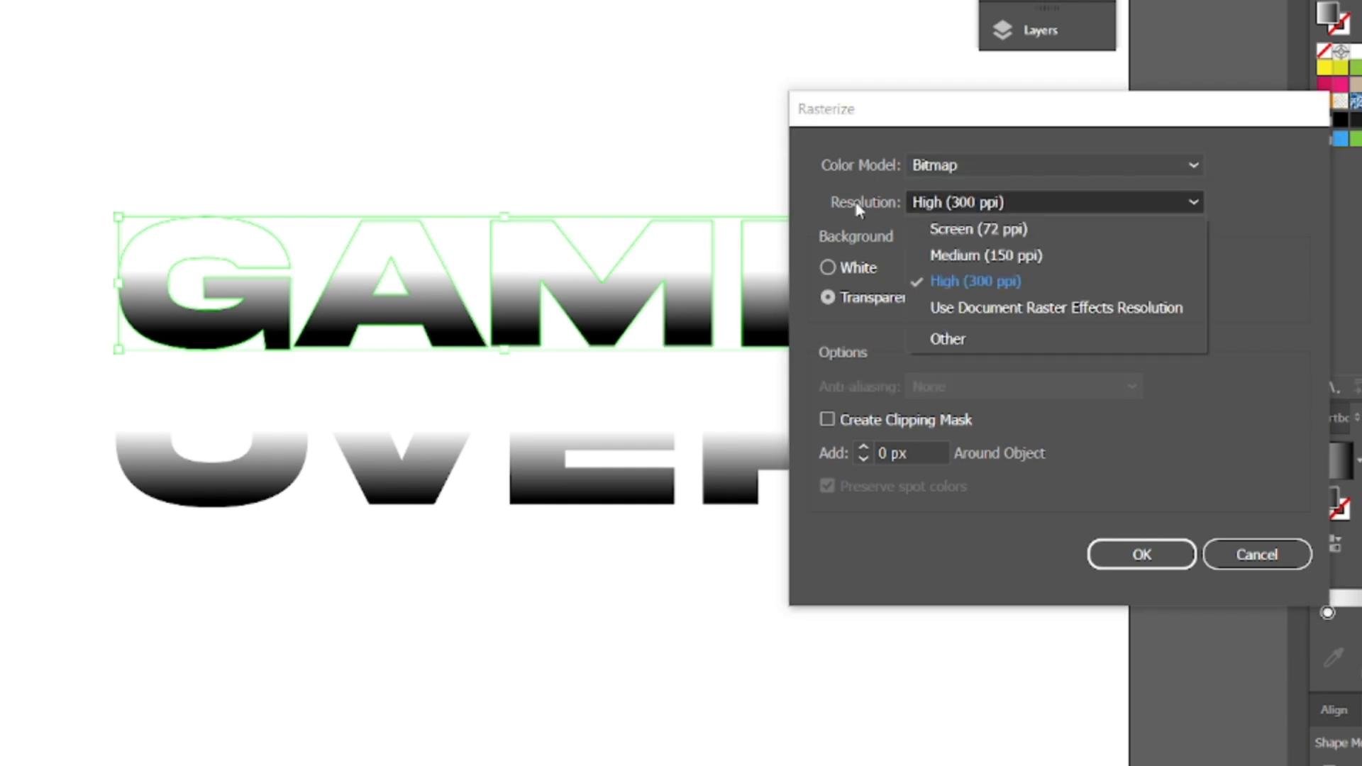
left_click(960, 342)
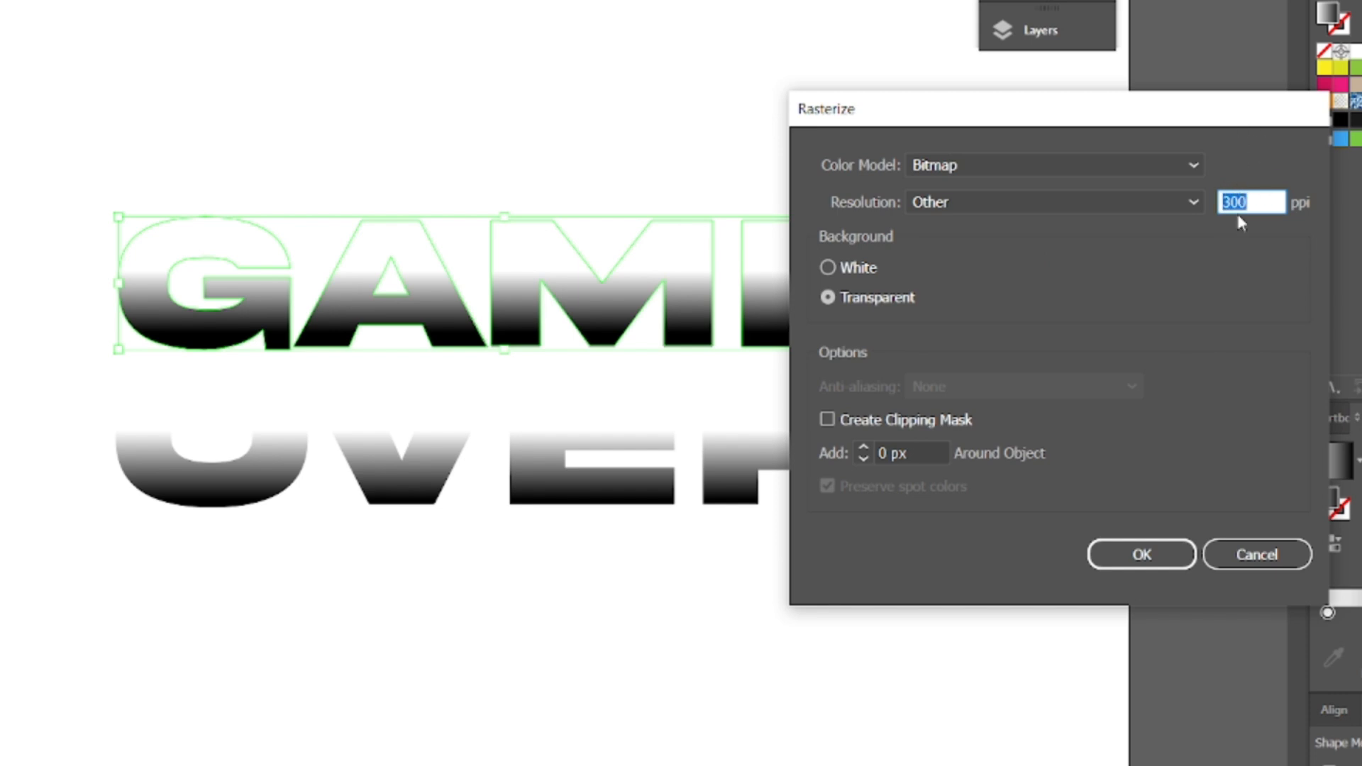
type("20")
left_click(836, 268)
left_click(837, 298)
left_click(1135, 555)
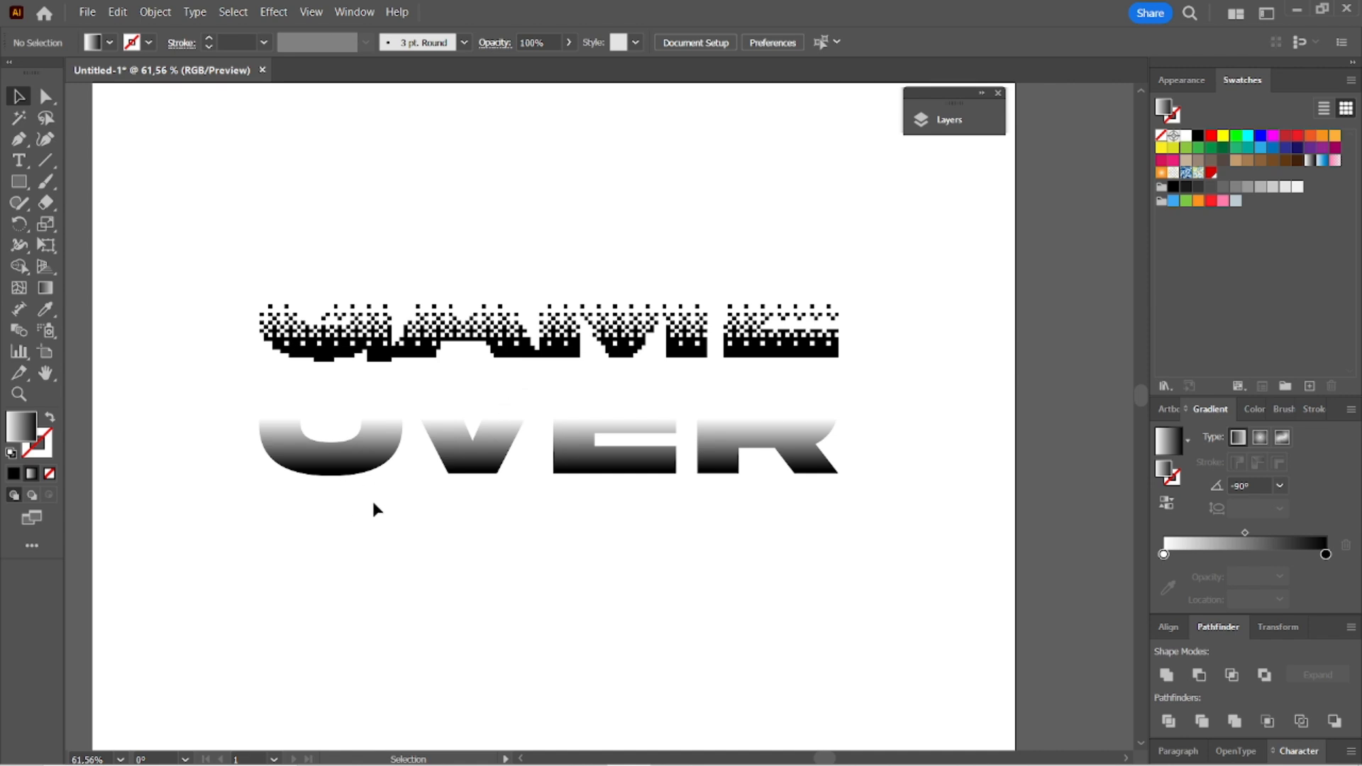
Rasterize the OVER group with the same bitmap settings as GAME
left_click(479, 457)
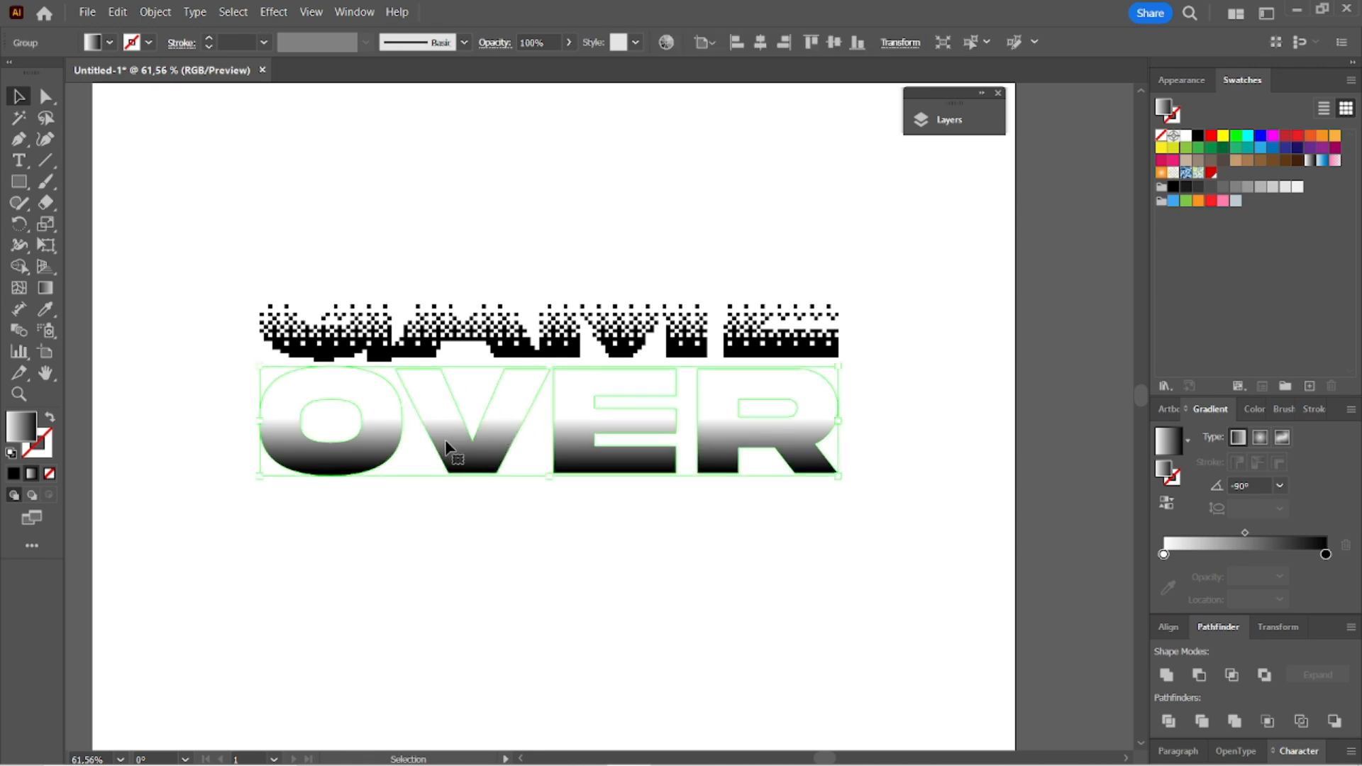
key("shift+ctrl+e")
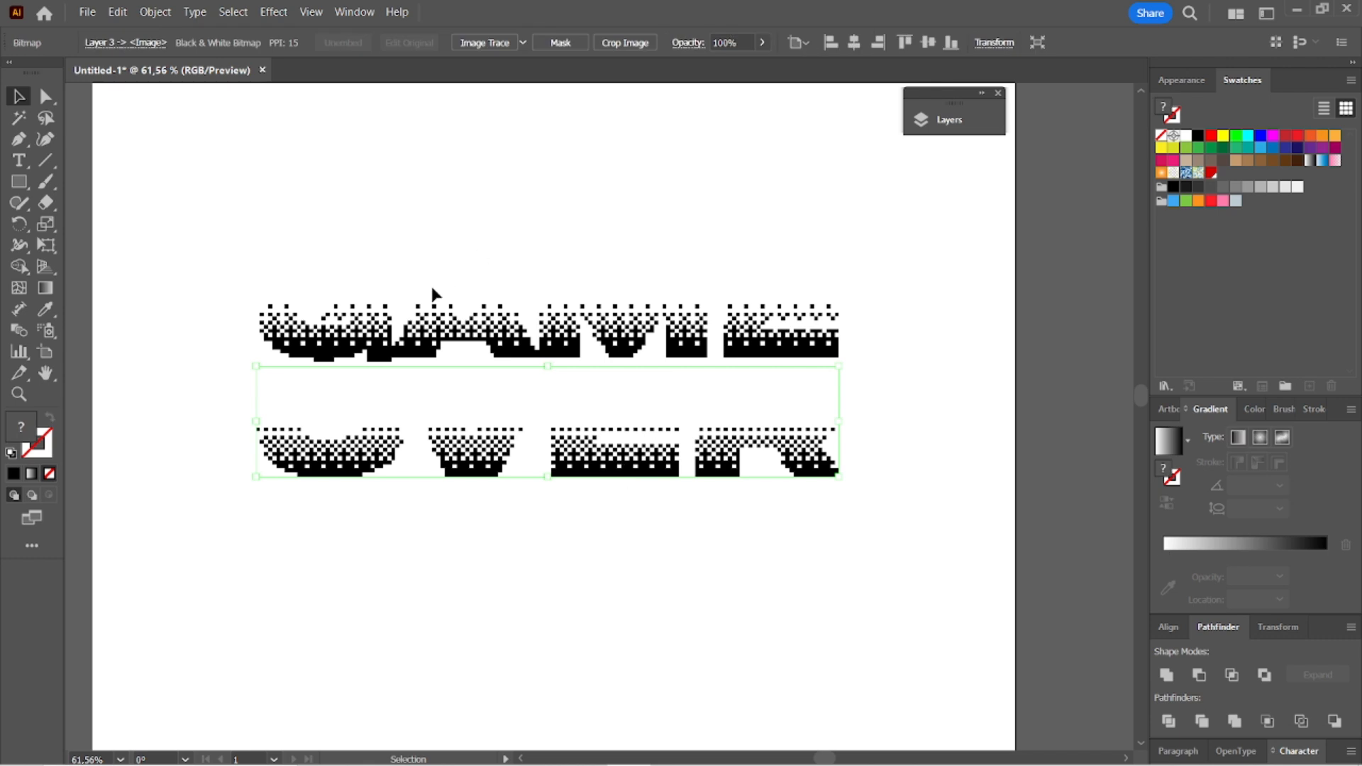
Rasterize the GAME and OVER bitmaps together into one Grayscale image at High (300 ppi) with a transparent background
left_click(567, 351)
left_click(575, 461, "shift")
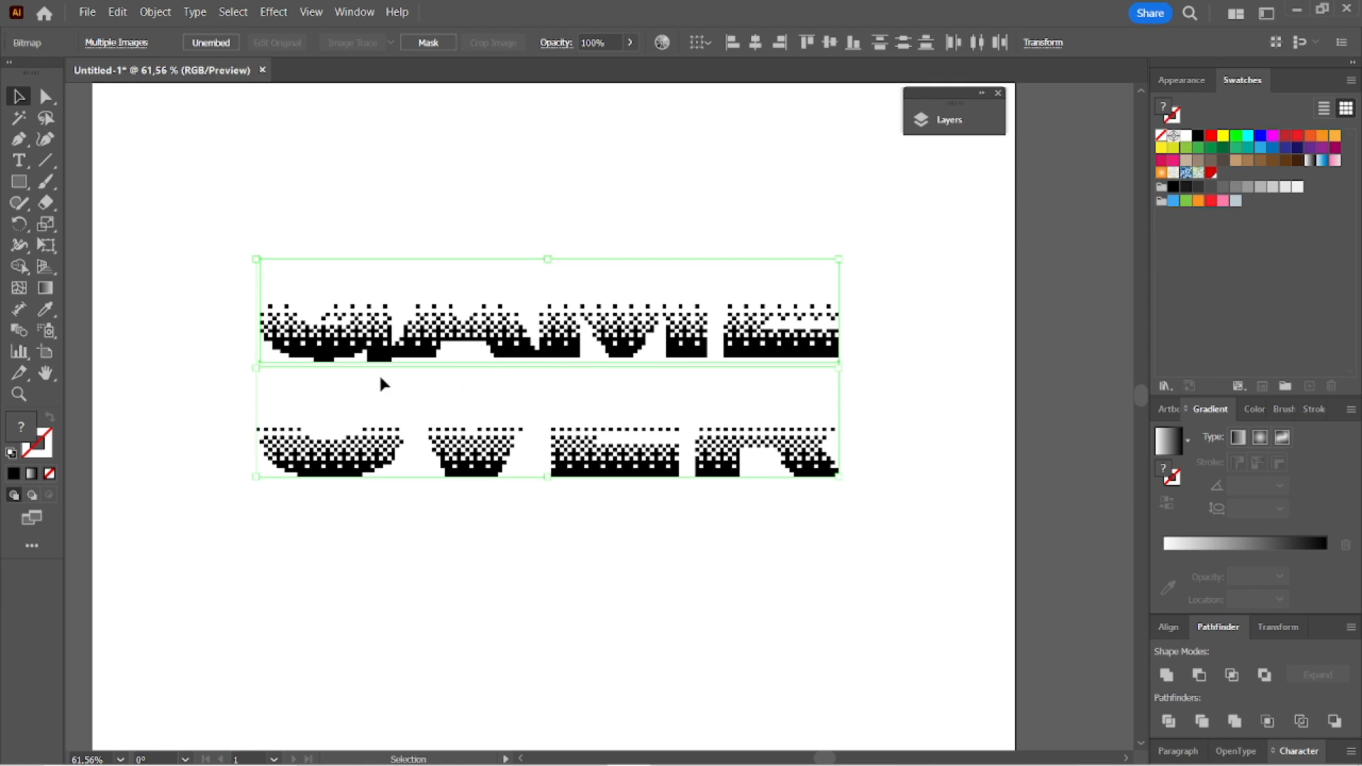
left_click(156, 12)
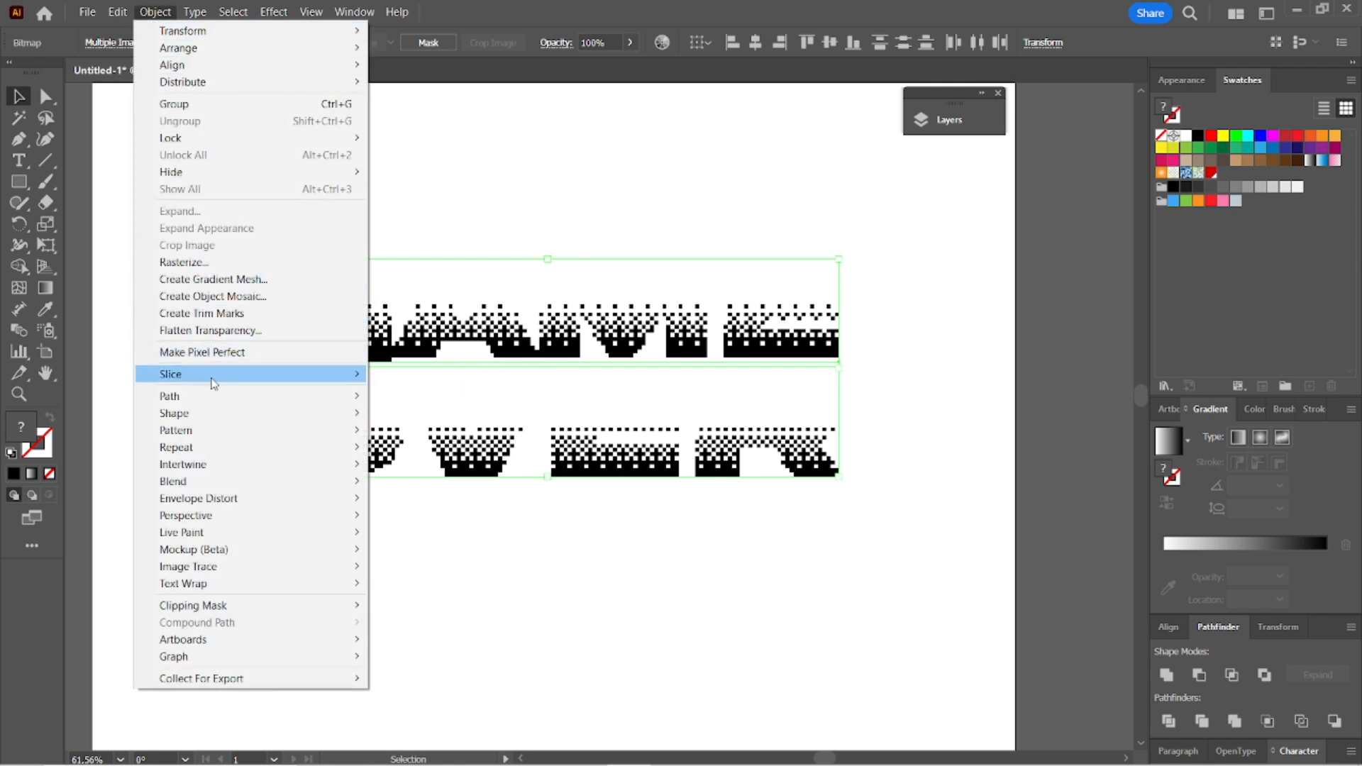
left_click(212, 263)
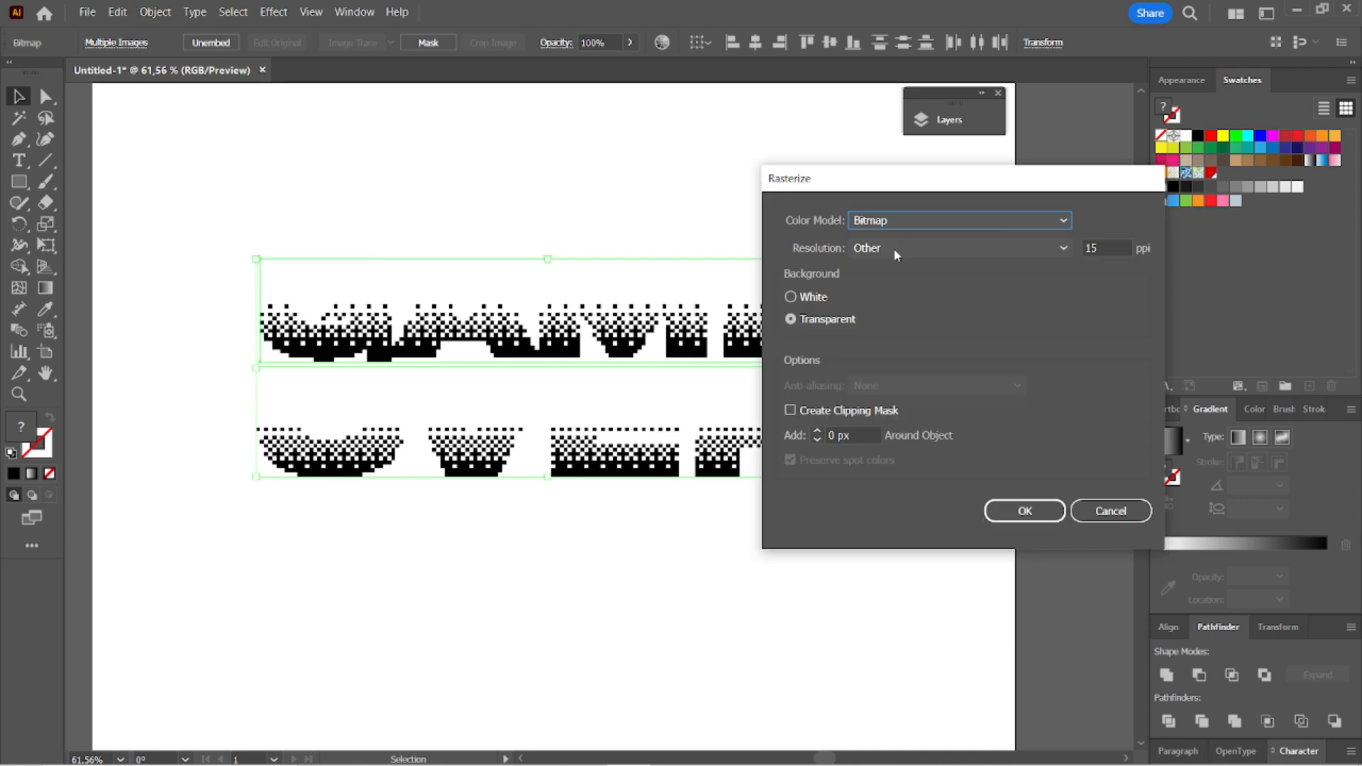
left_click(886, 221)
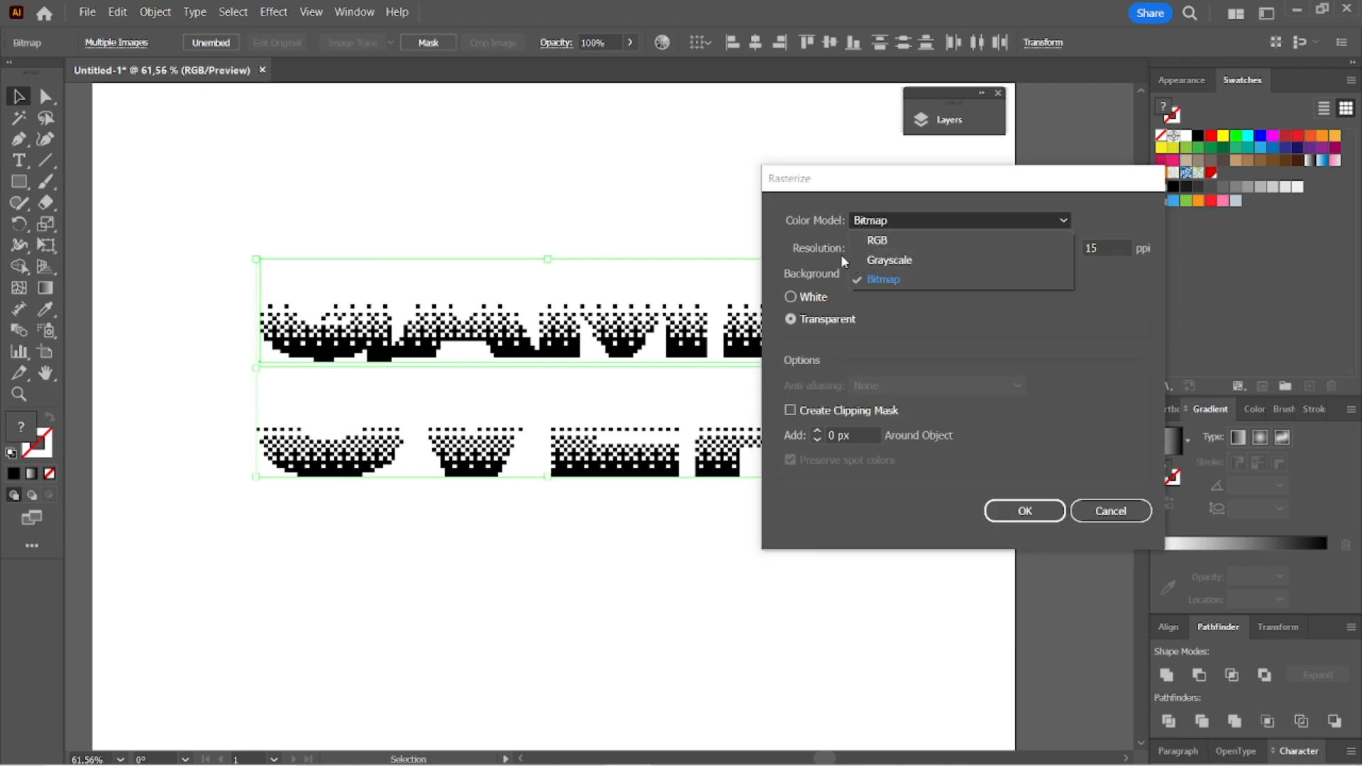
left_click(905, 259)
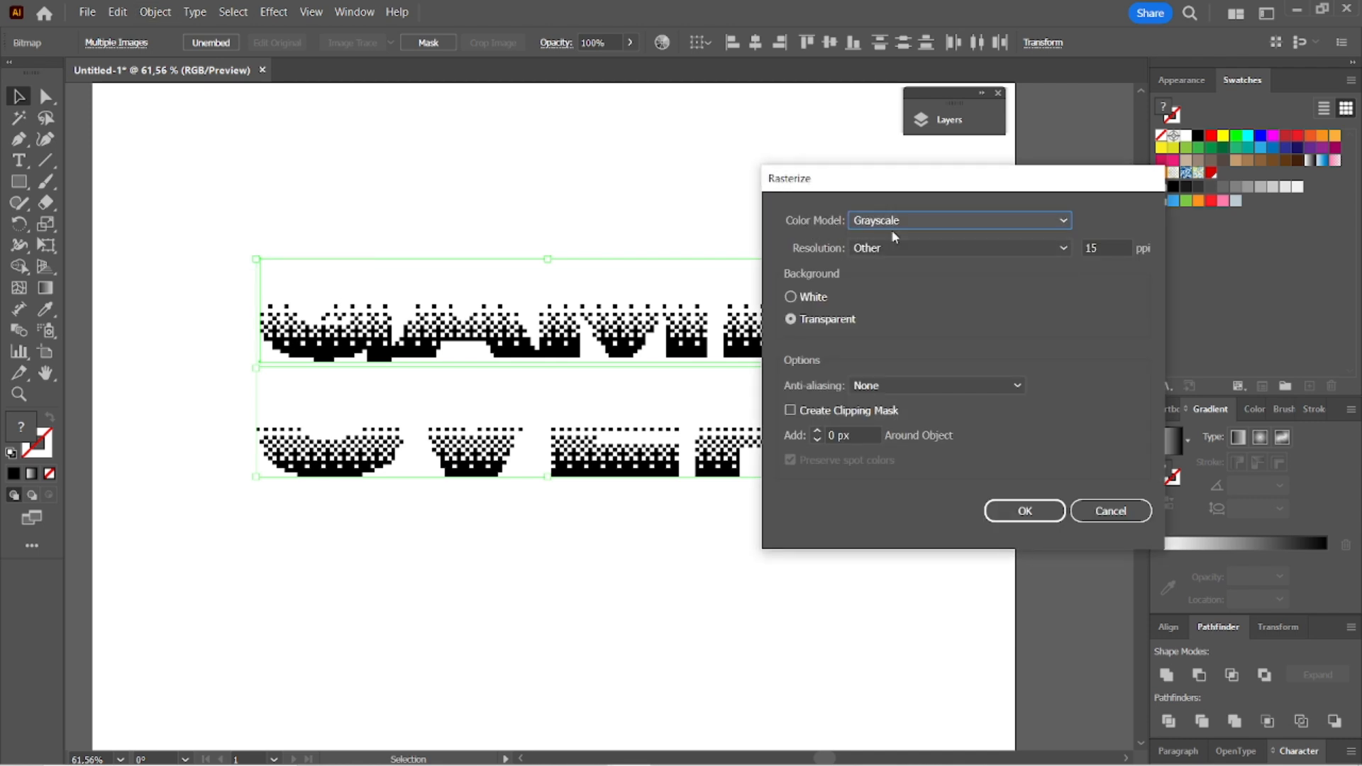
left_click(892, 248)
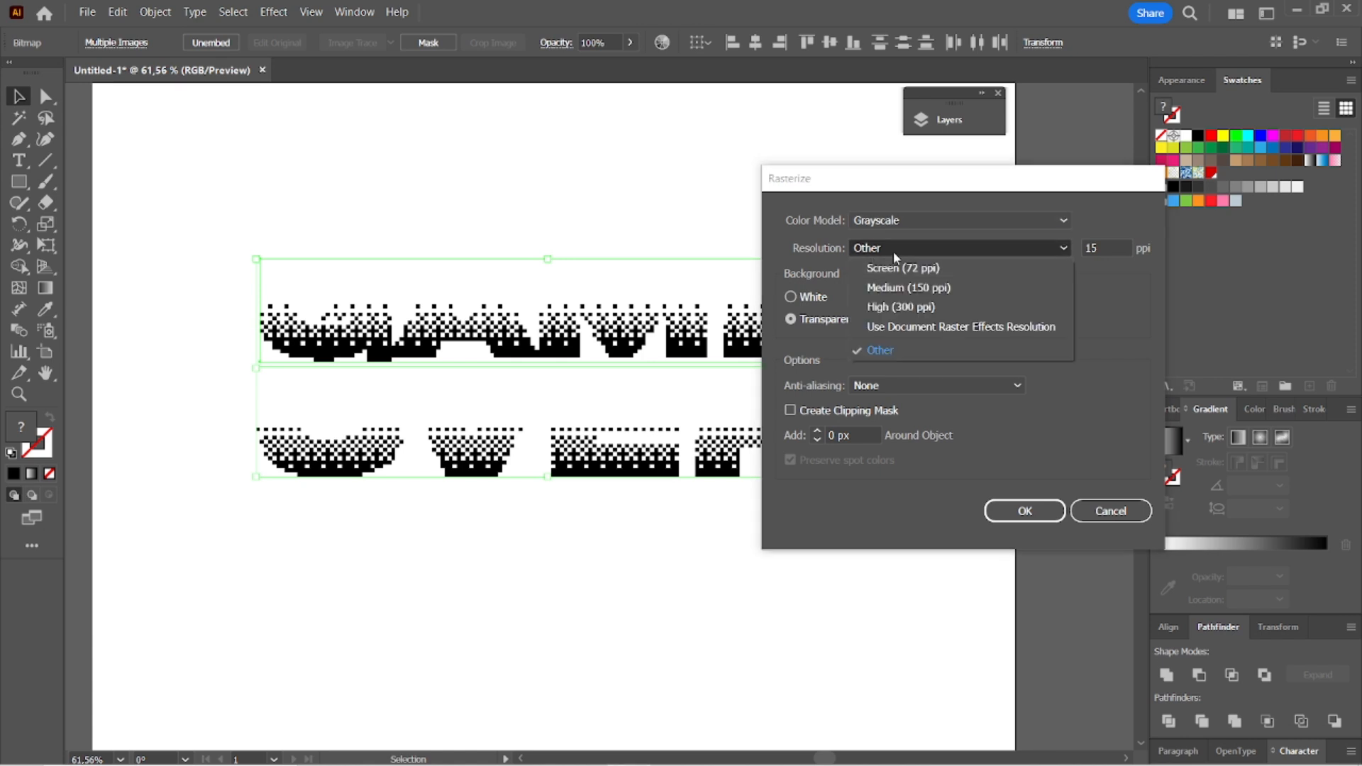
left_click(907, 305)
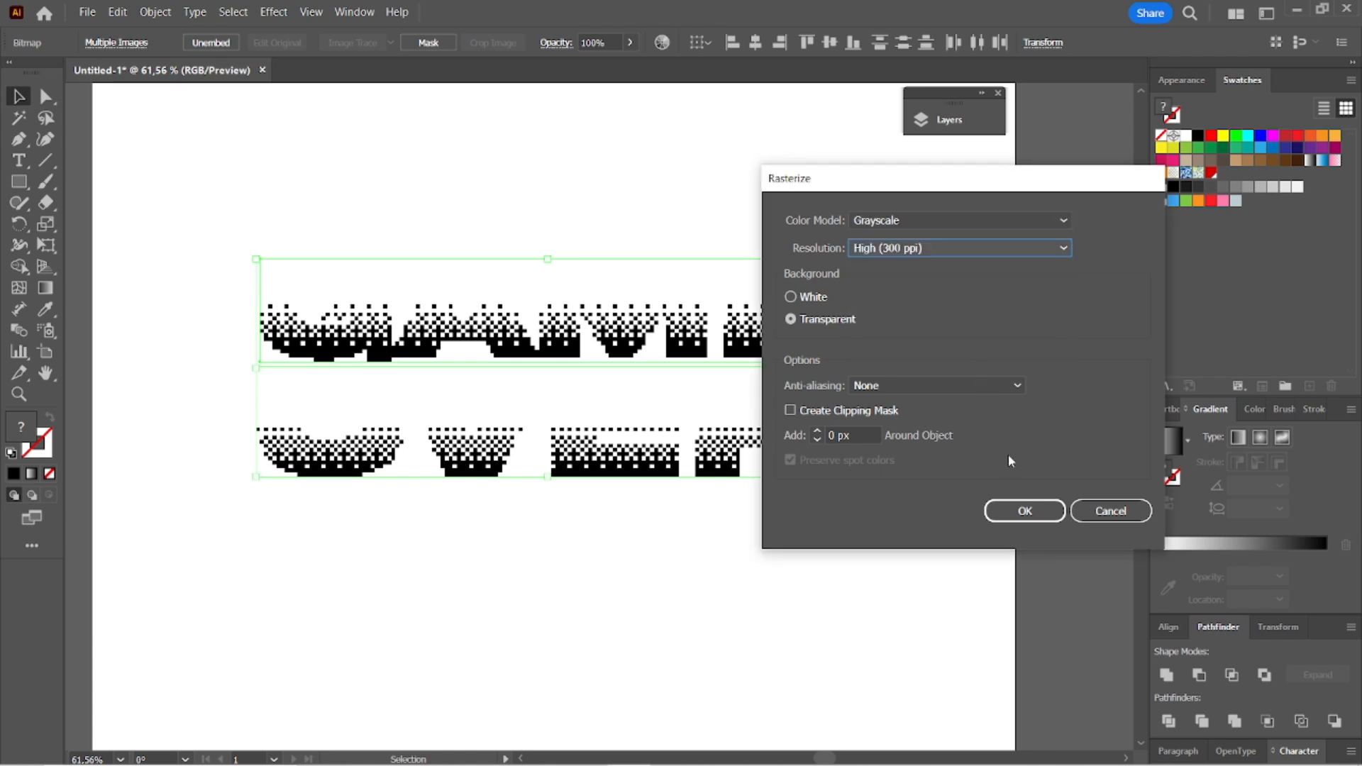
left_click(1025, 511)
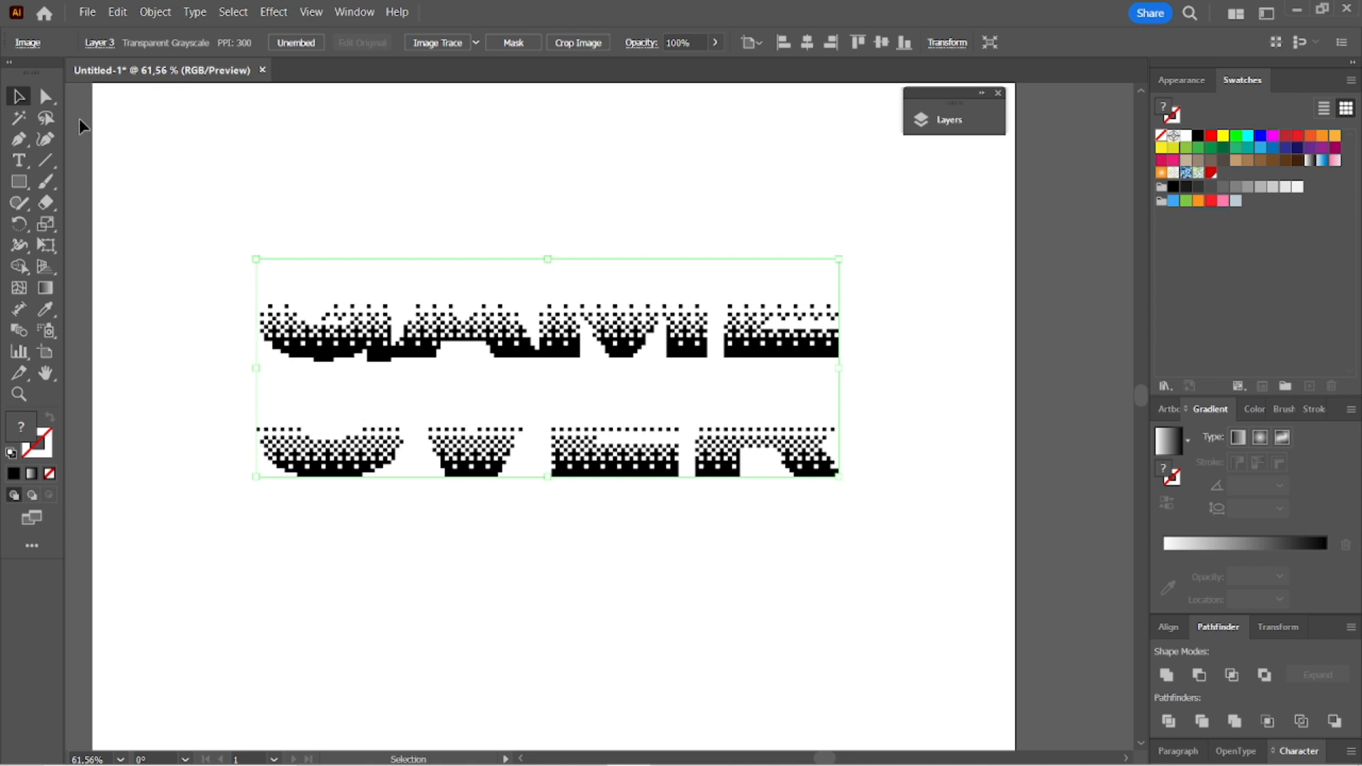
Make an Image Trace of the combined GAME OVER pixel image with the default preset
left_click(154, 12)
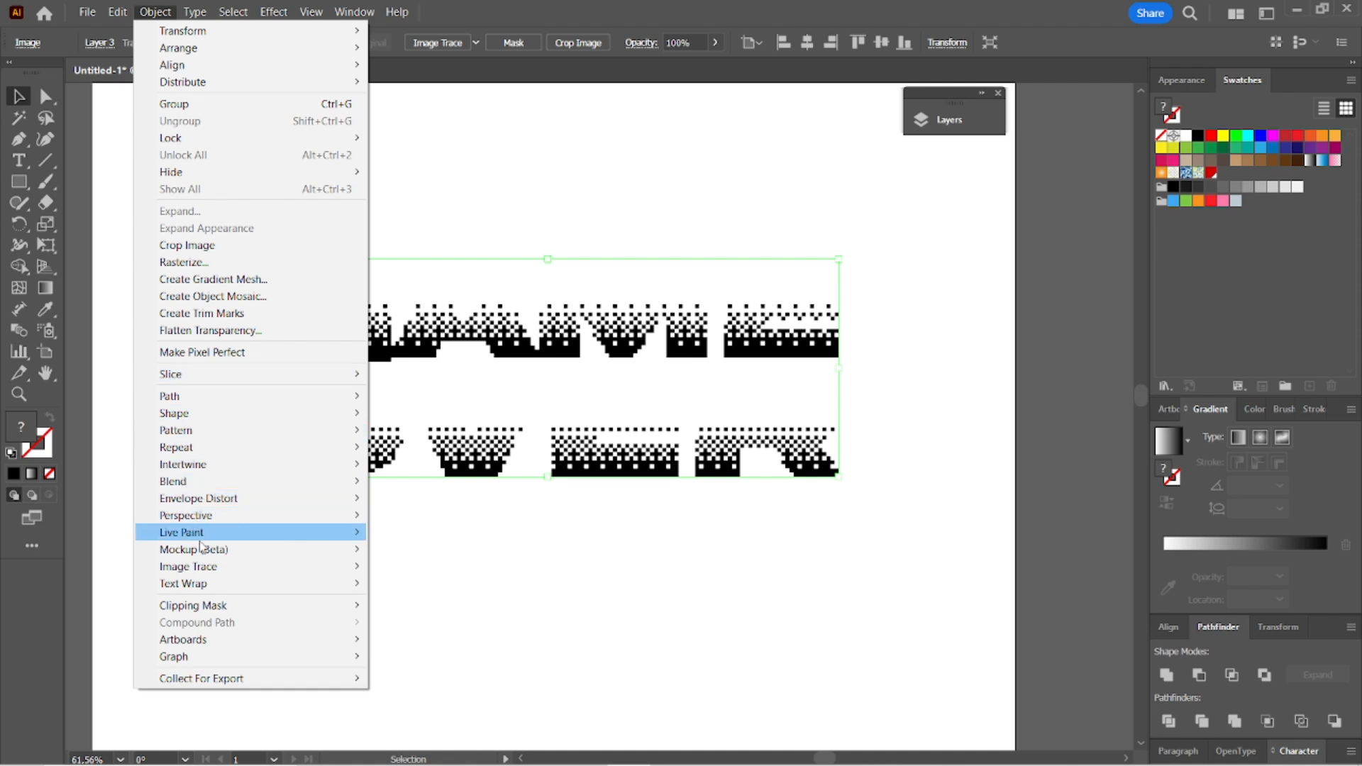
mouse_move(215, 574)
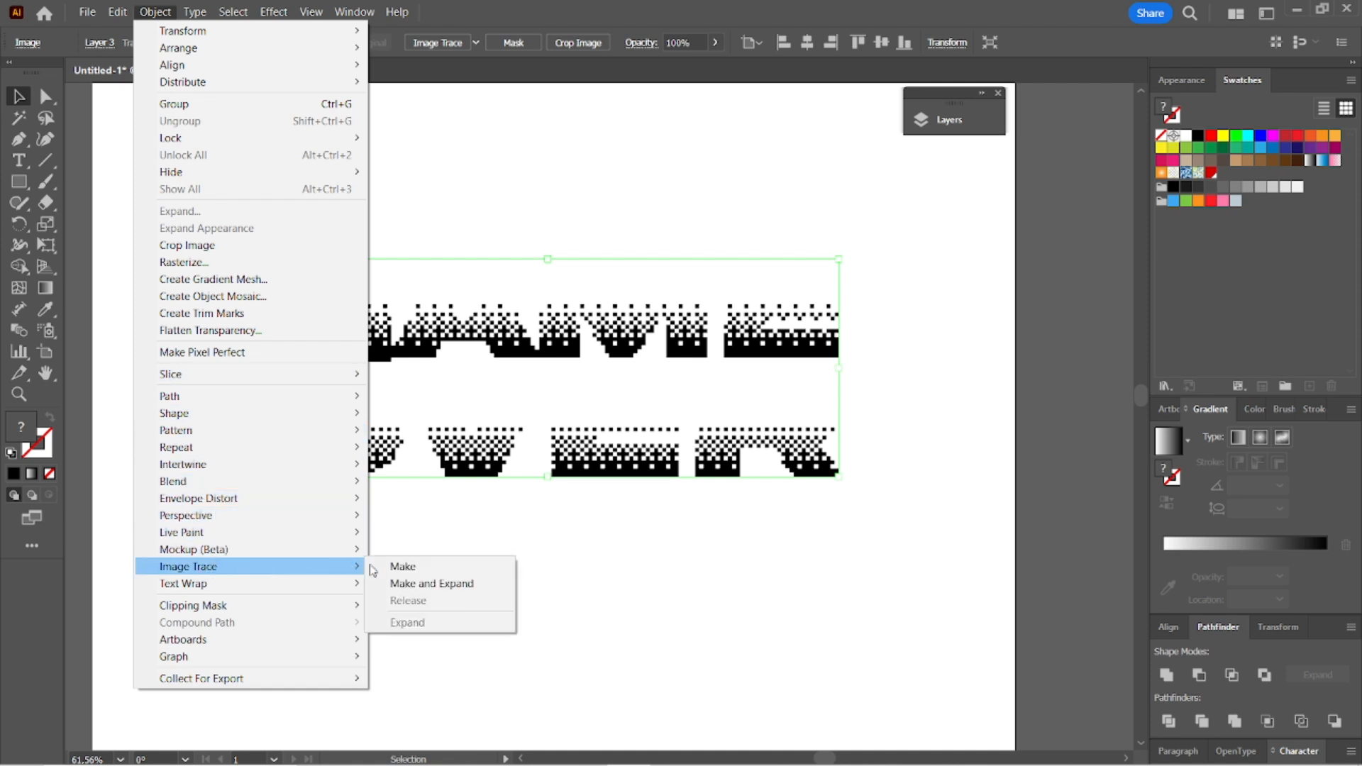
left_click(431, 572)
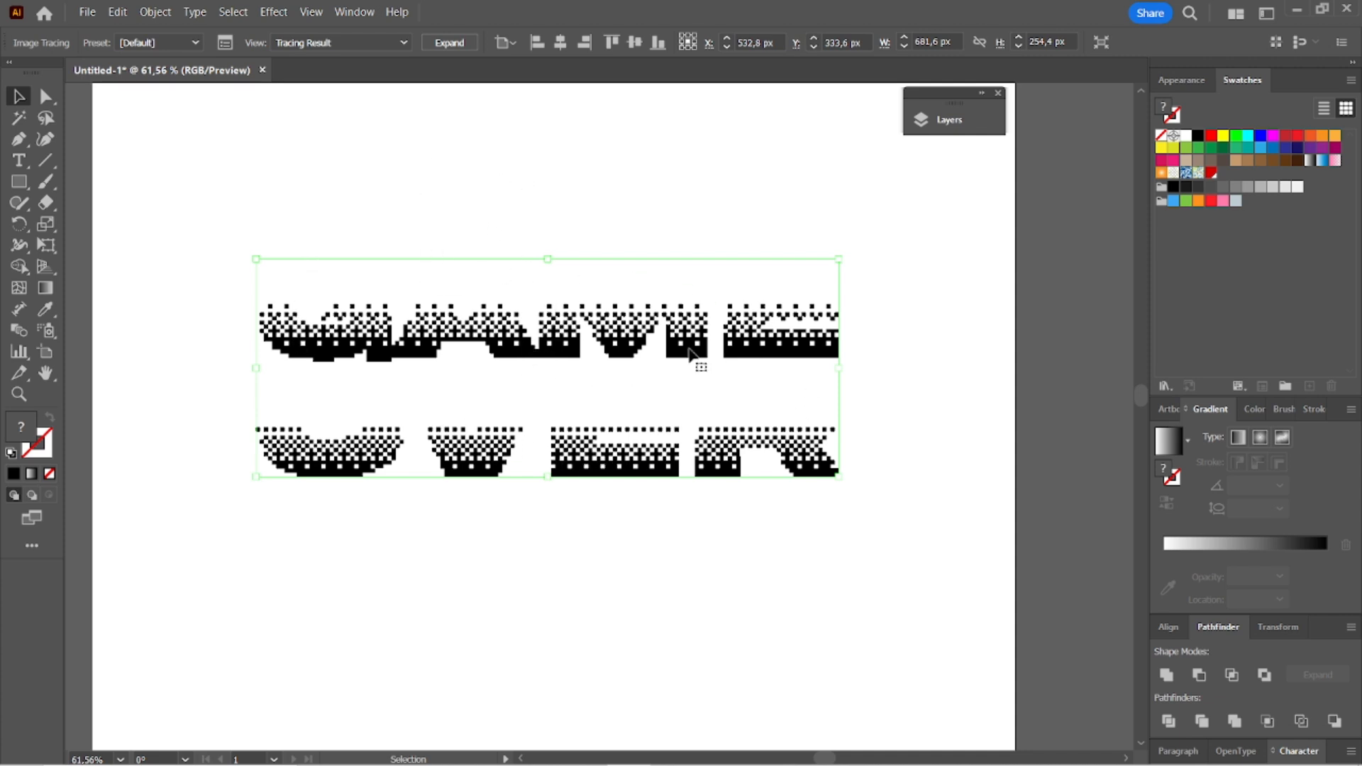
Set the trace to ignore white in its advanced options and expand it into vector shapes
left_click(224, 43)
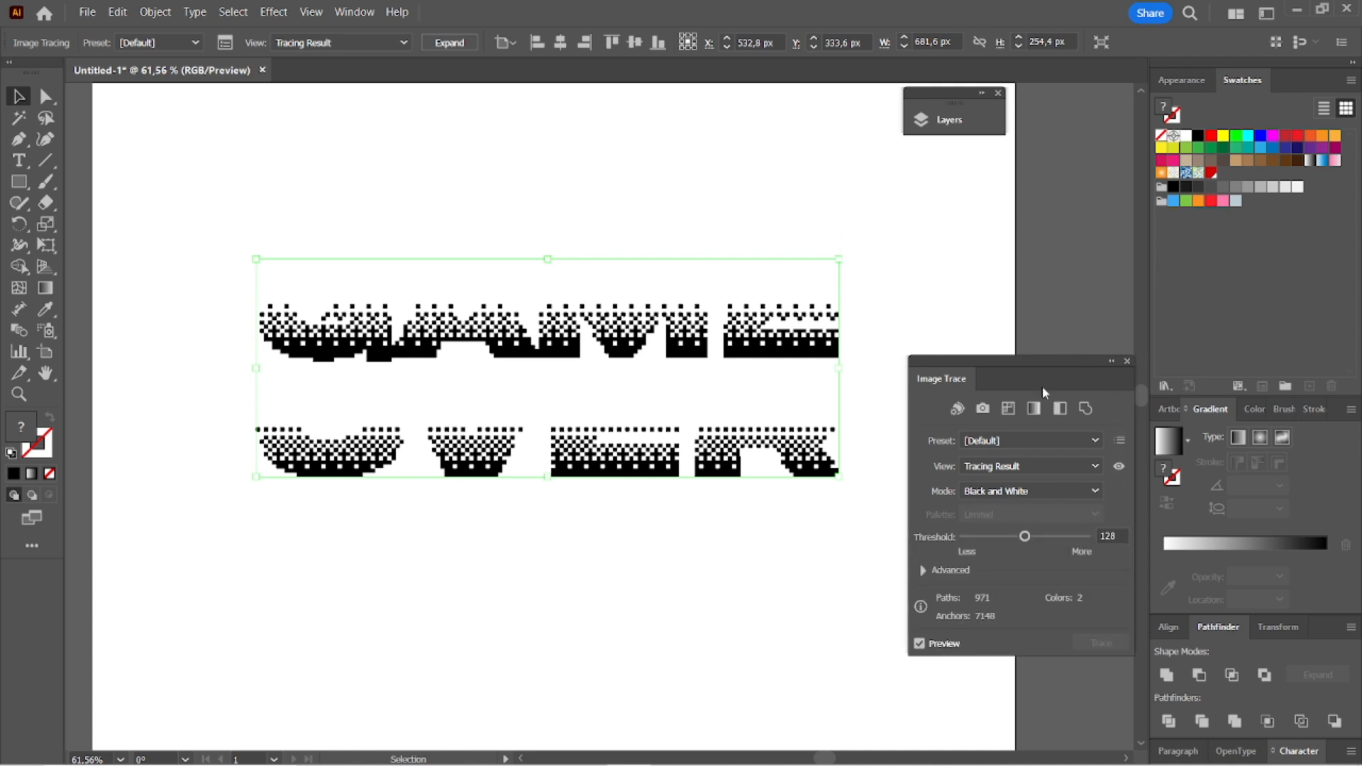
left_click(906, 383)
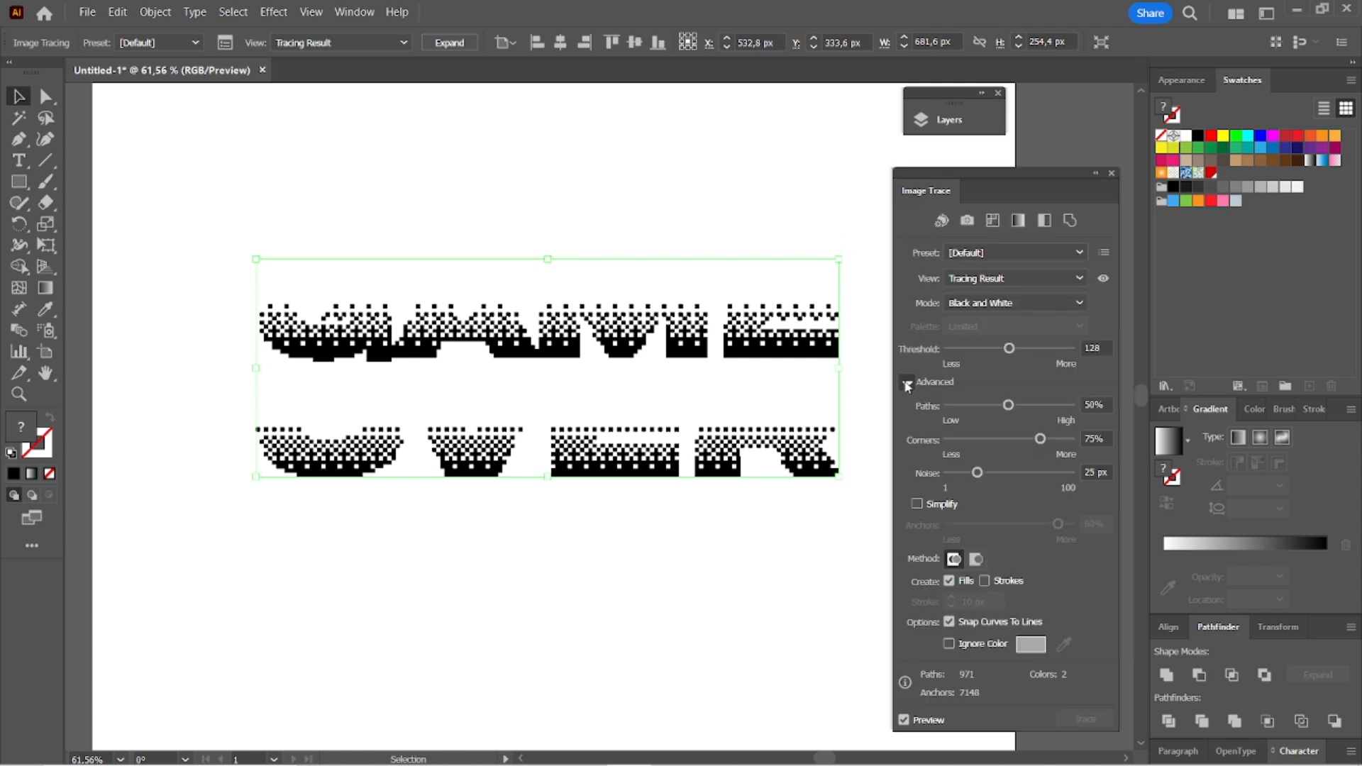
left_click(949, 643)
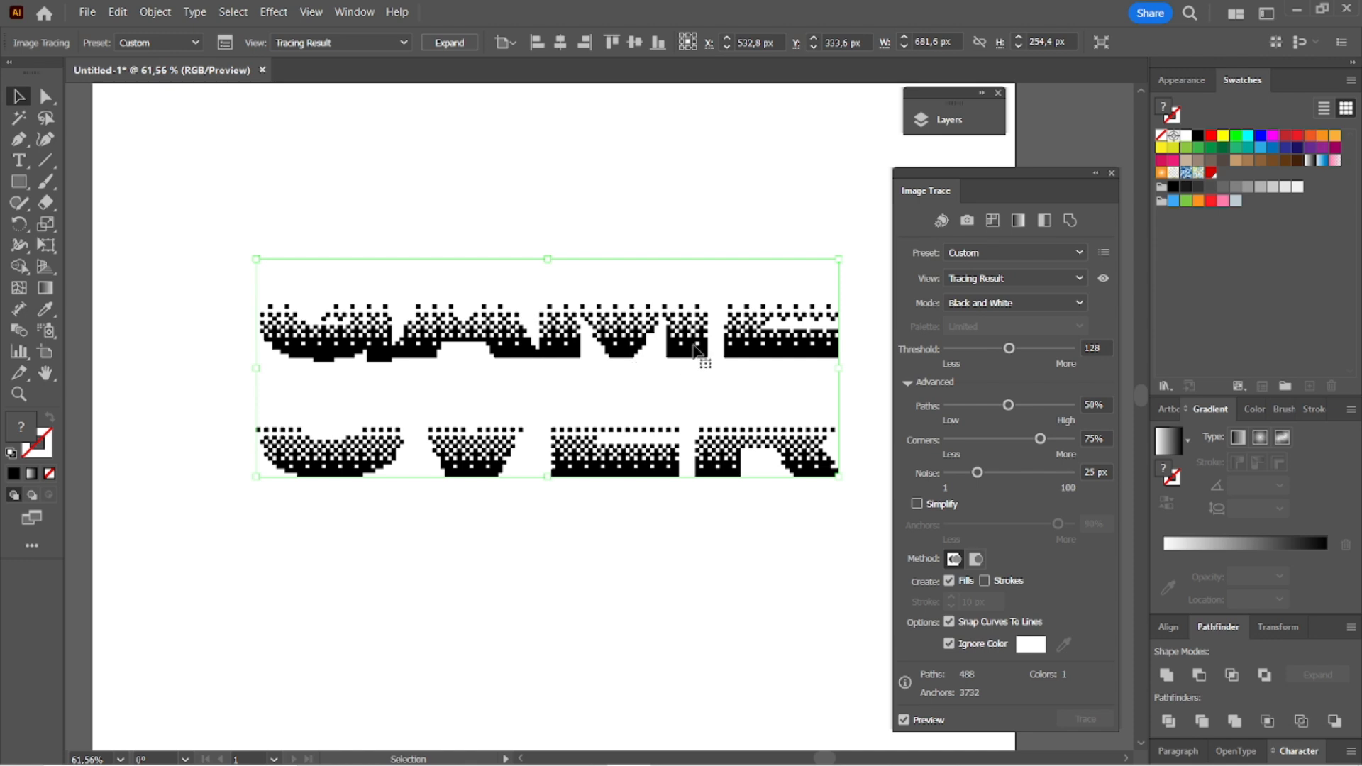
left_click(451, 43)
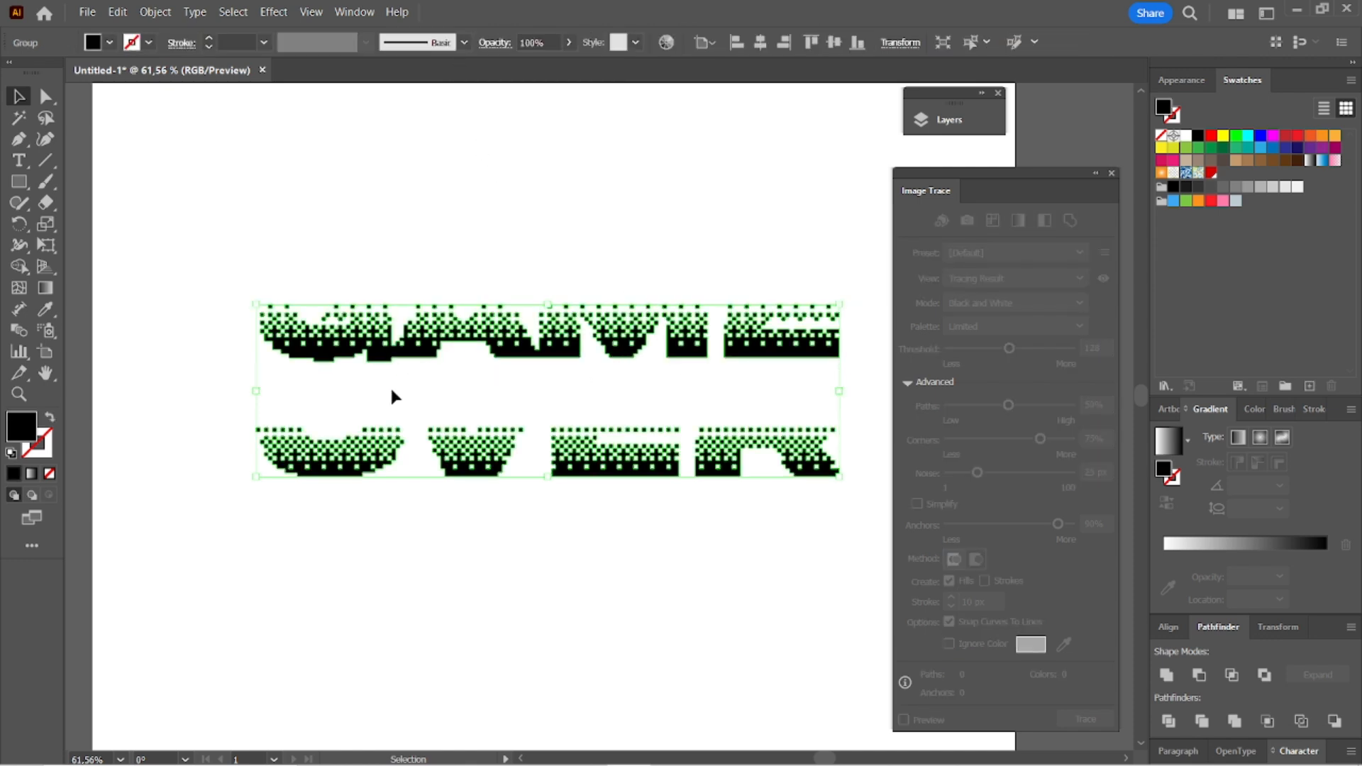
left_click(1095, 173)
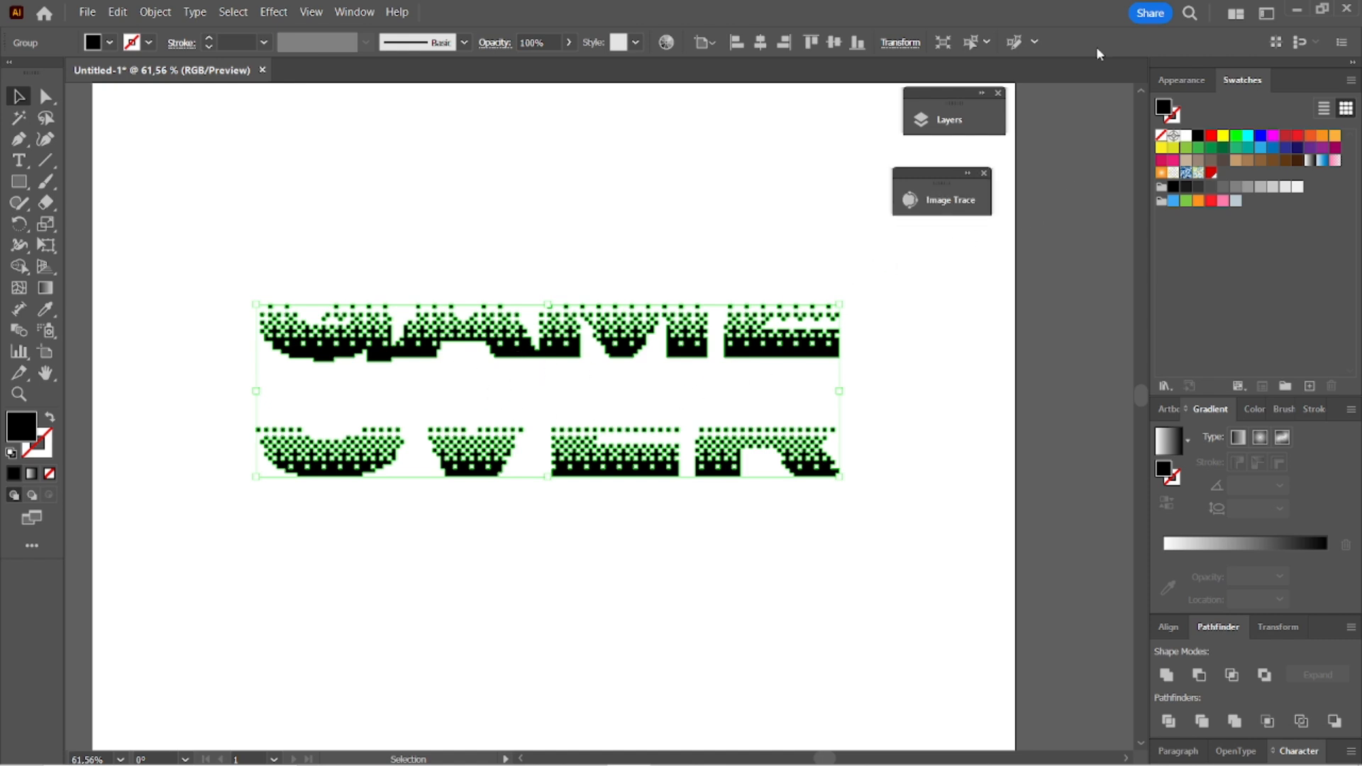
Move Layer 4 below Layer 3, make Layer 4 visible and hide Layer 3
left_click(1183, 80)
left_click(936, 119)
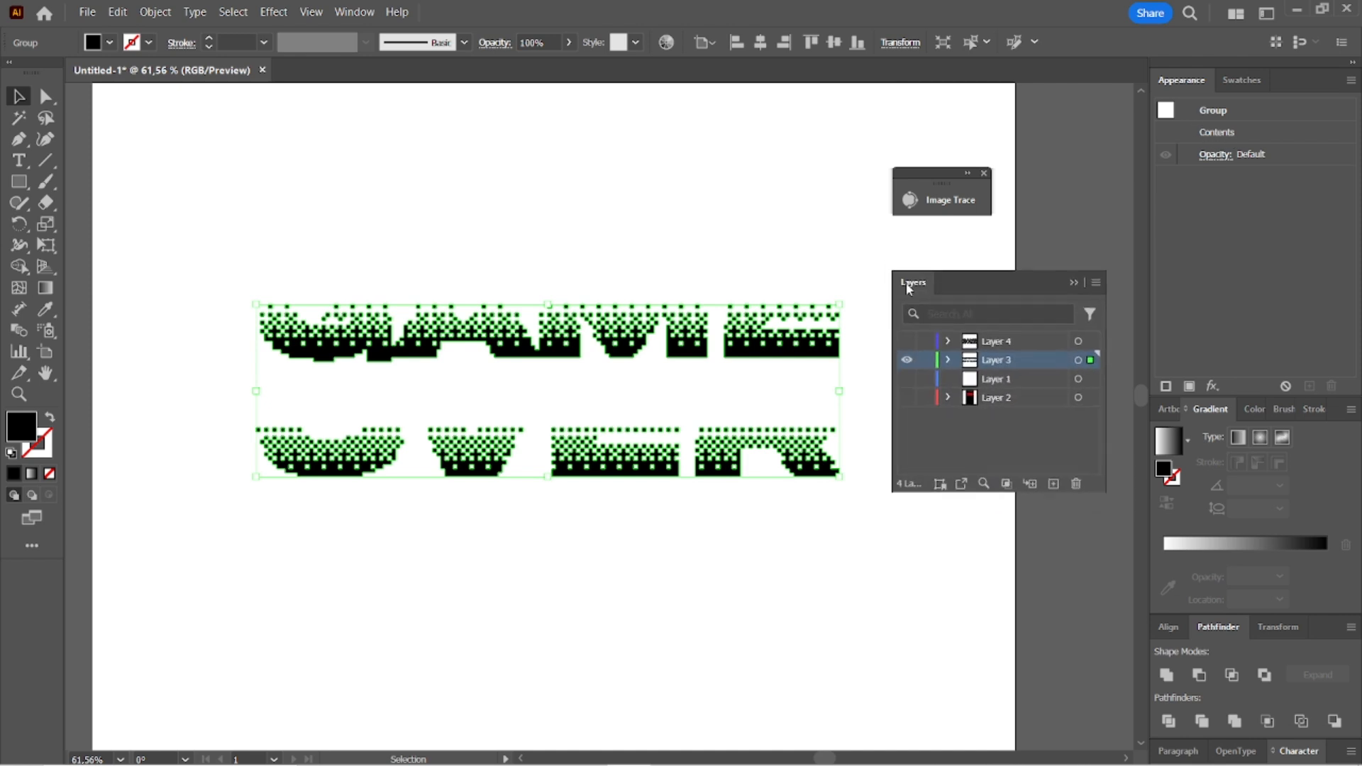
left_click(1021, 342)
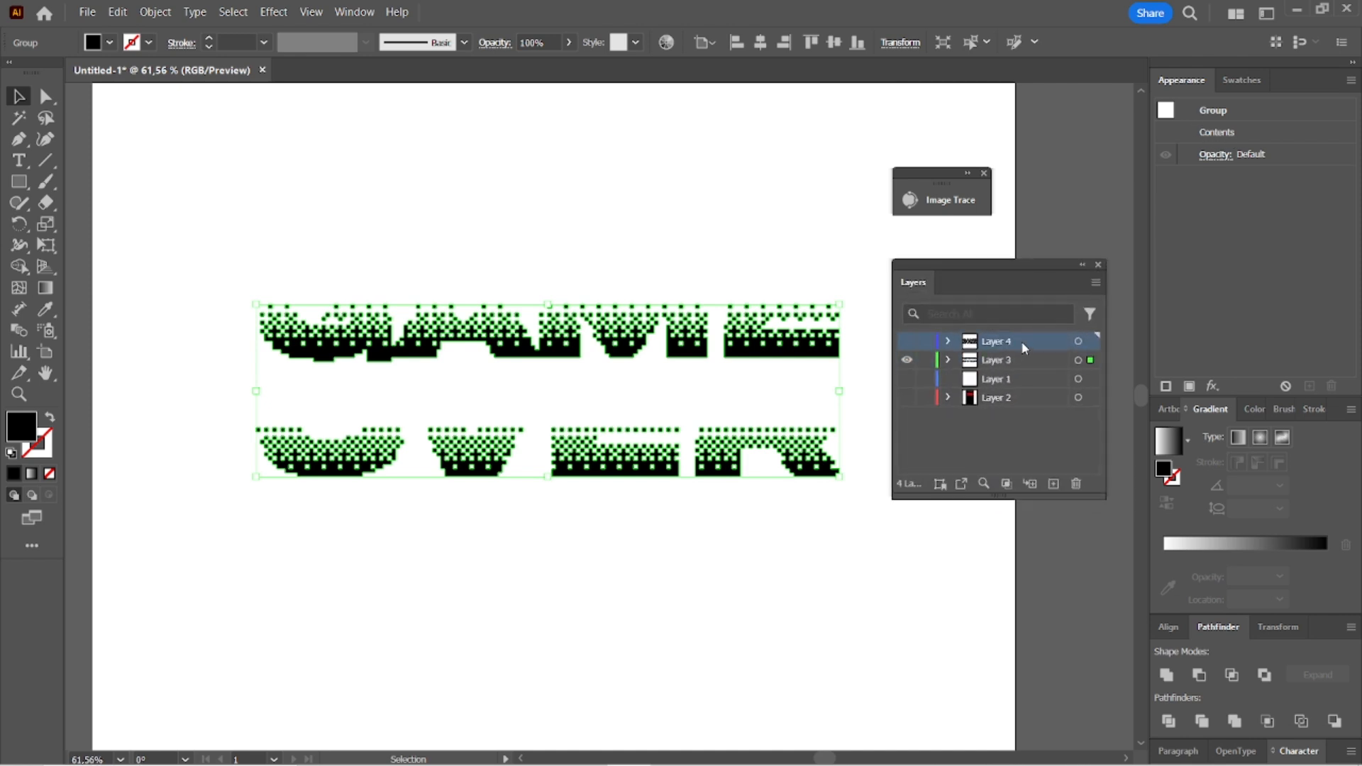
left_click_drag(1021, 345, 1019, 368)
left_click_drag(906, 341, 906, 360)
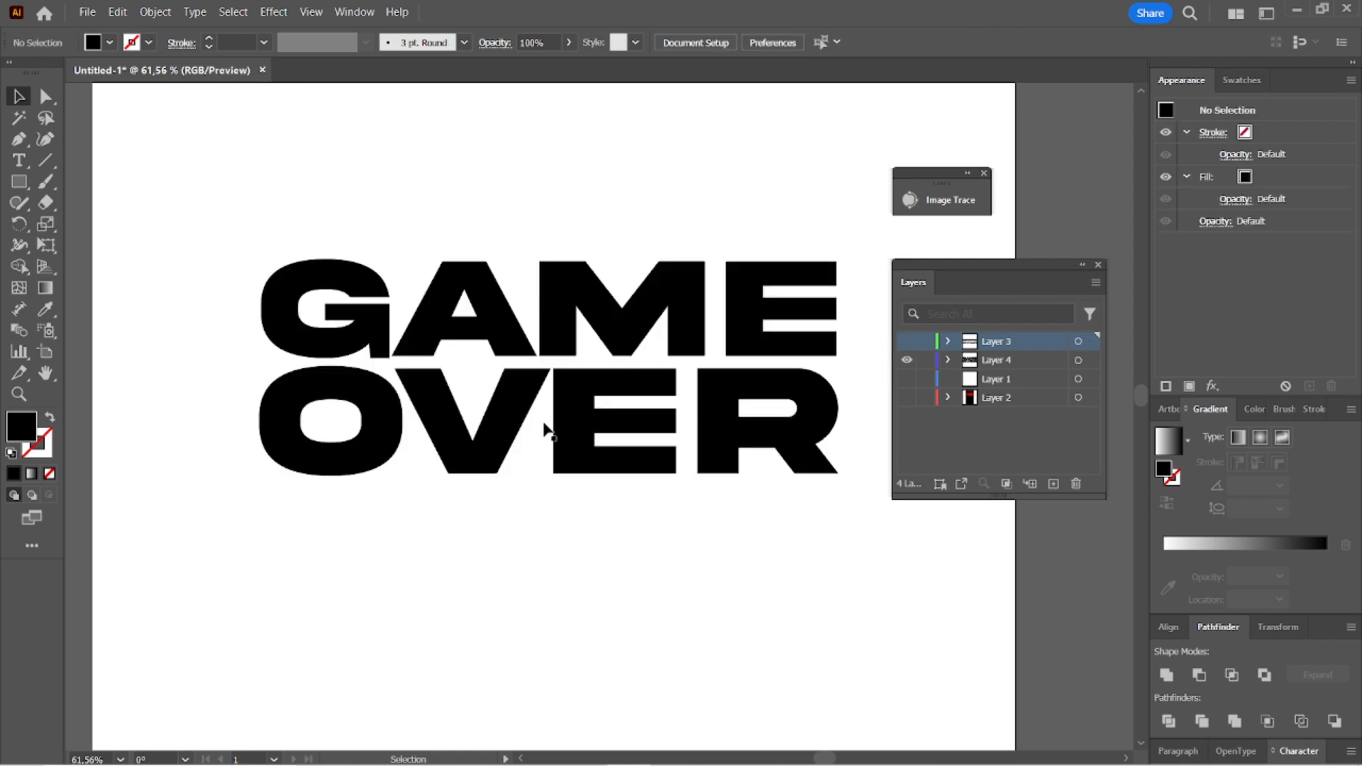
Fill the solid GAME OVER lettering on Layer 4 with the orange swatch FB9600
left_click(495, 360)
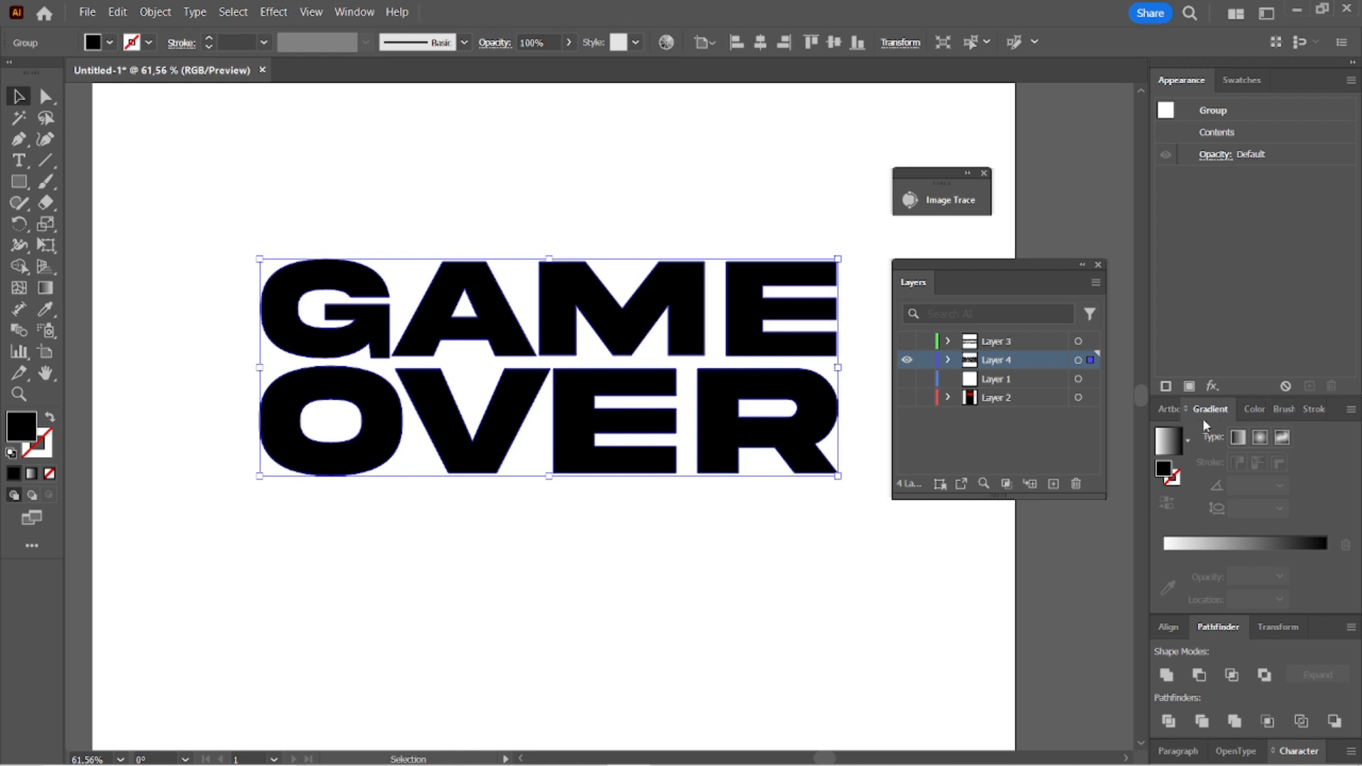
left_click(1171, 410)
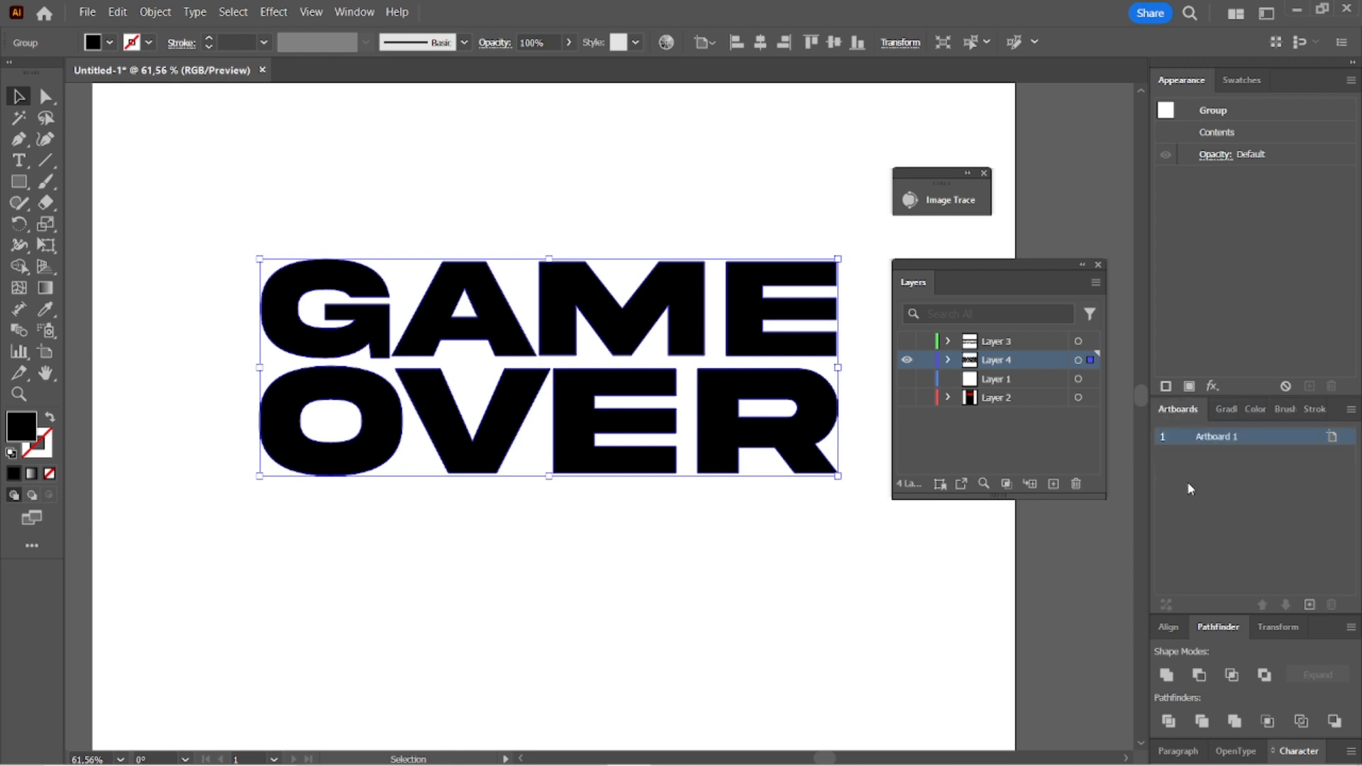
left_click(1241, 80)
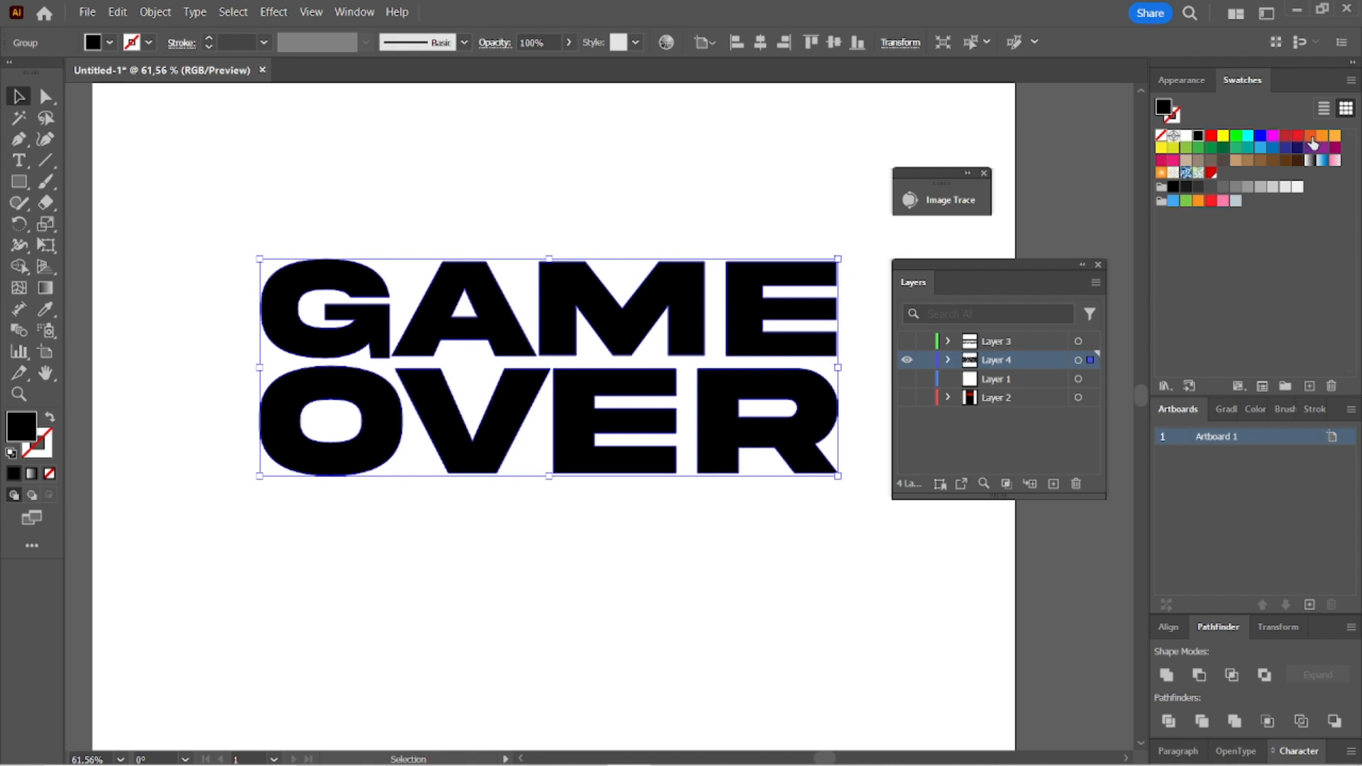
left_click(1333, 136)
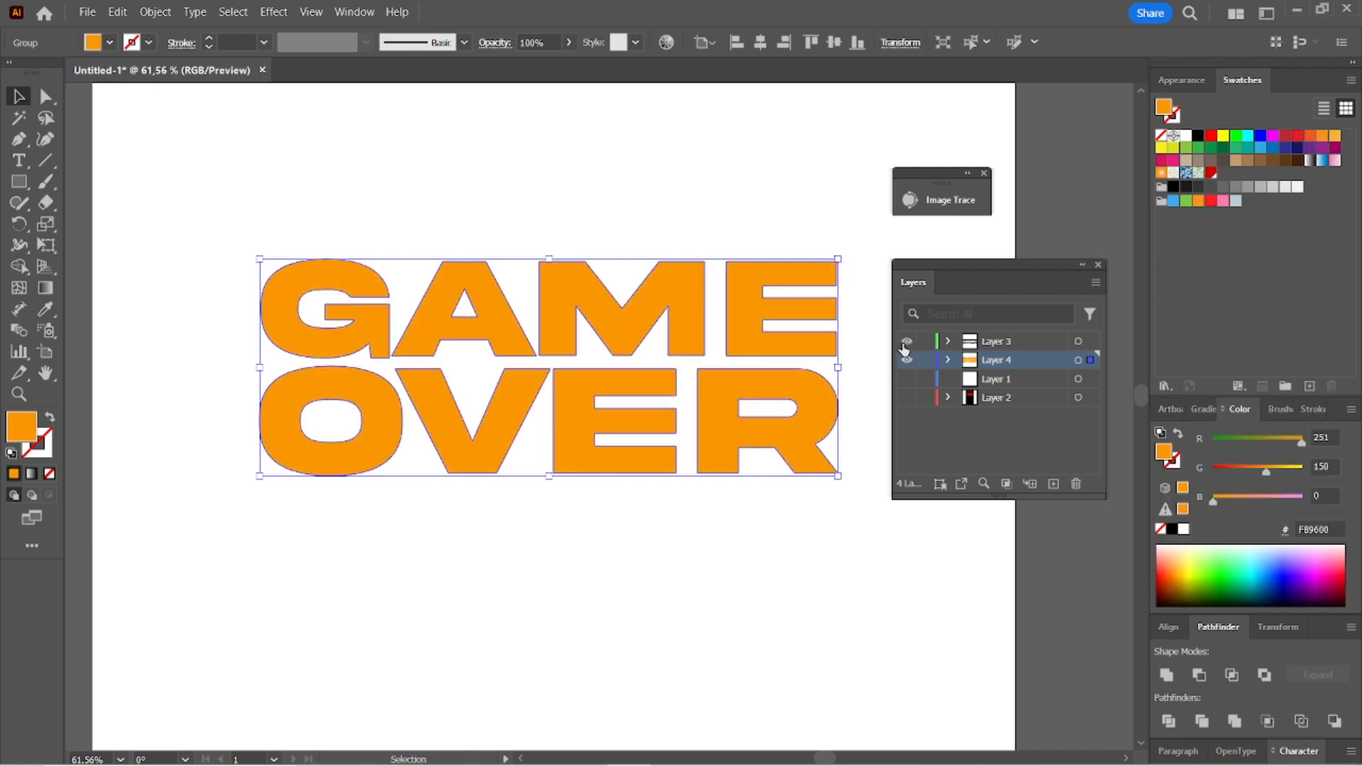
Show Layer 3 again and fill its traced pixel pattern with the dark red swatch C1272D
left_click(906, 342)
left_click(642, 531)
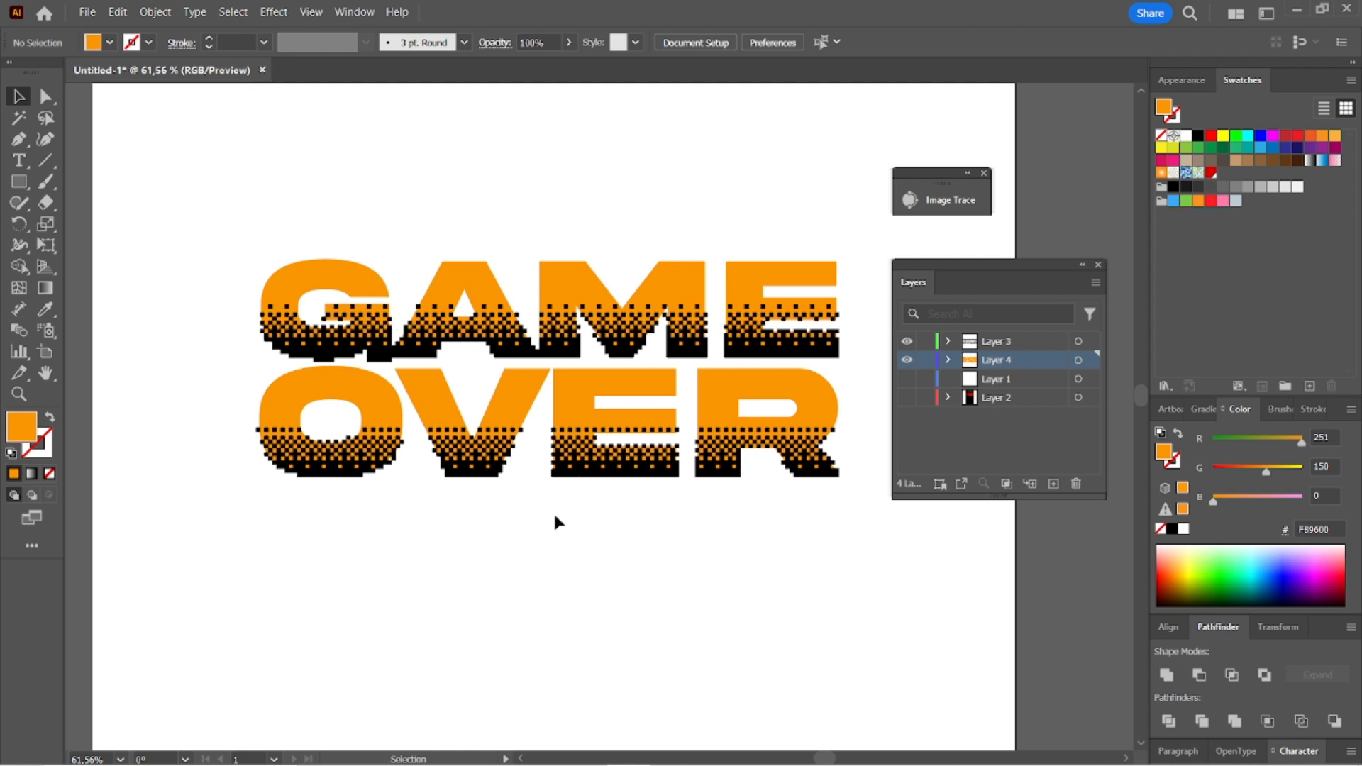
left_click(596, 450)
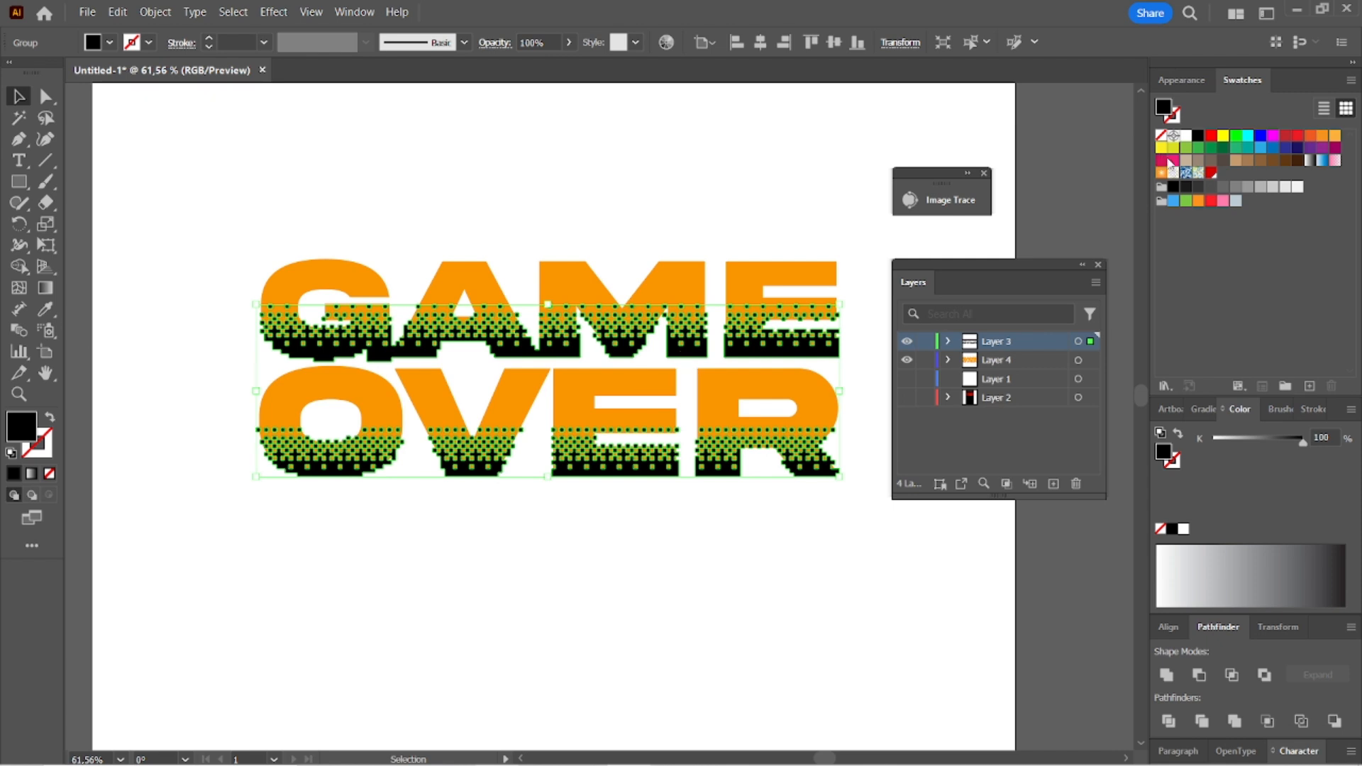
left_click(1285, 136)
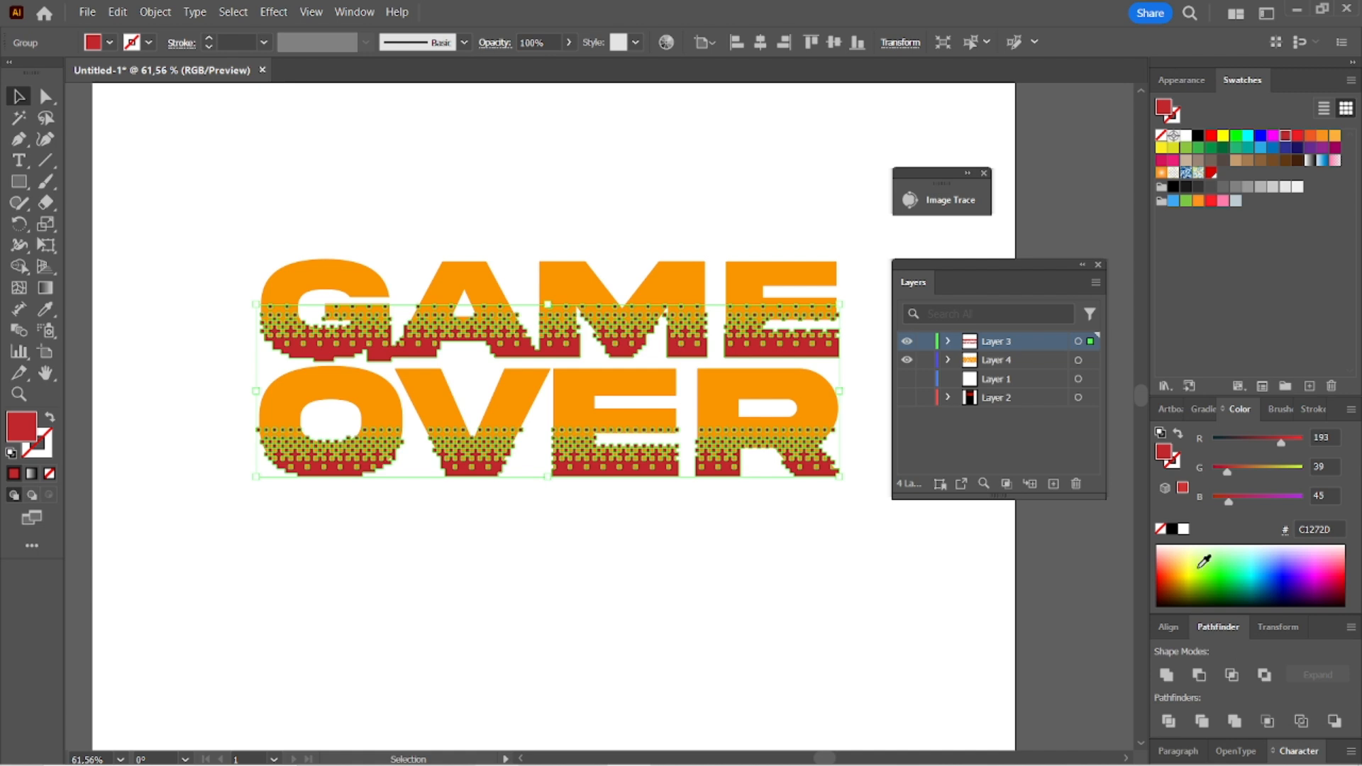
Set the fill of the traced pixel pattern to red C10000 and dock the Color panel beneath the Layers panel
left_click_drag(1227, 472, 1210, 502)
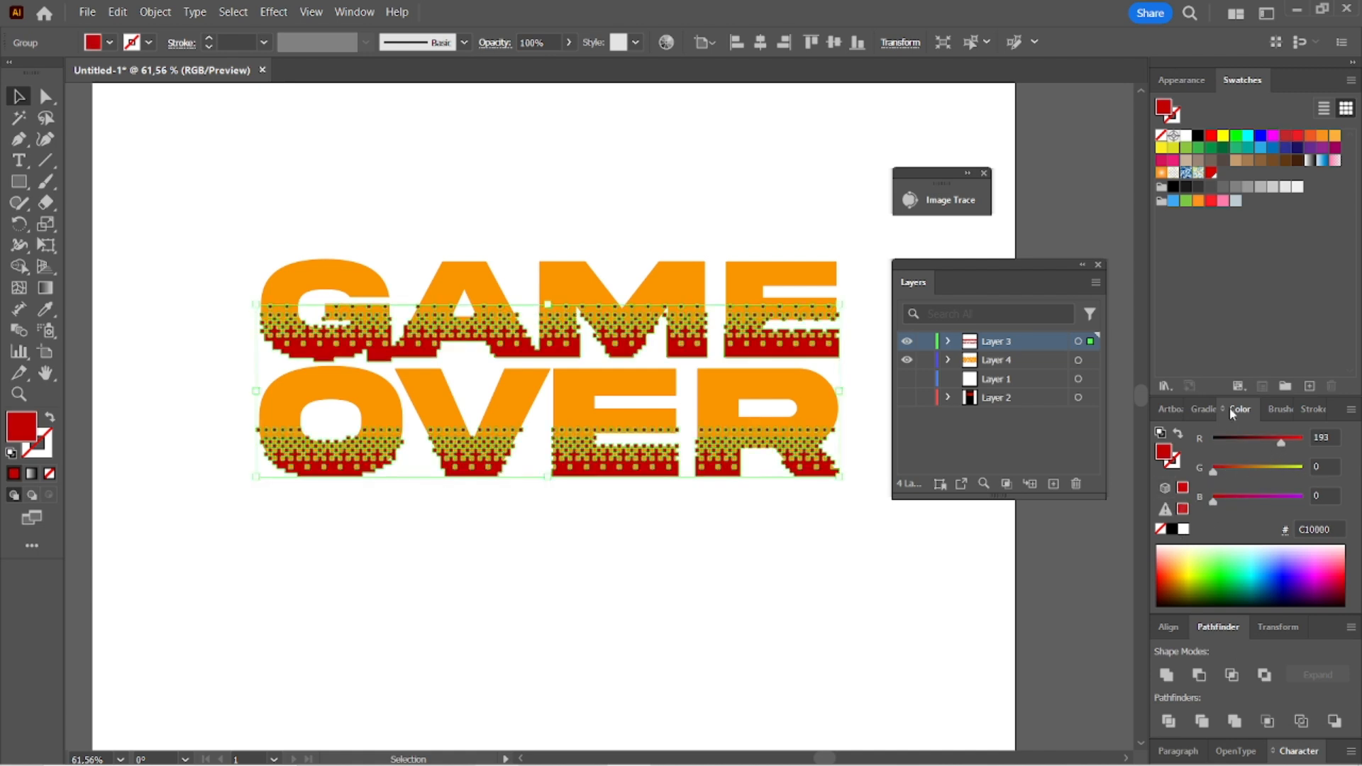
mouse_move(1239, 410)
left_mouse_down()
mouse_move(982, 523)
mouse_move(933, 522)
left_mouse_up()
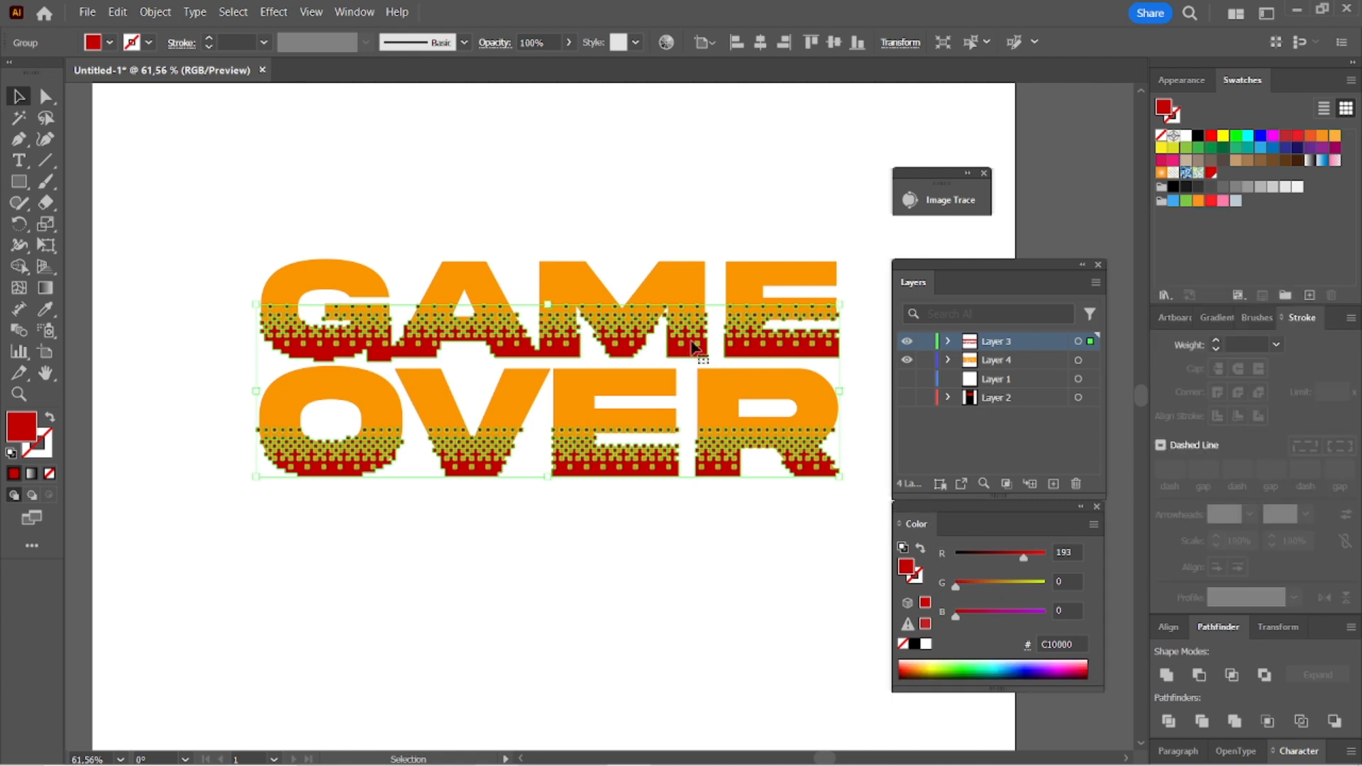
left_click(356, 12)
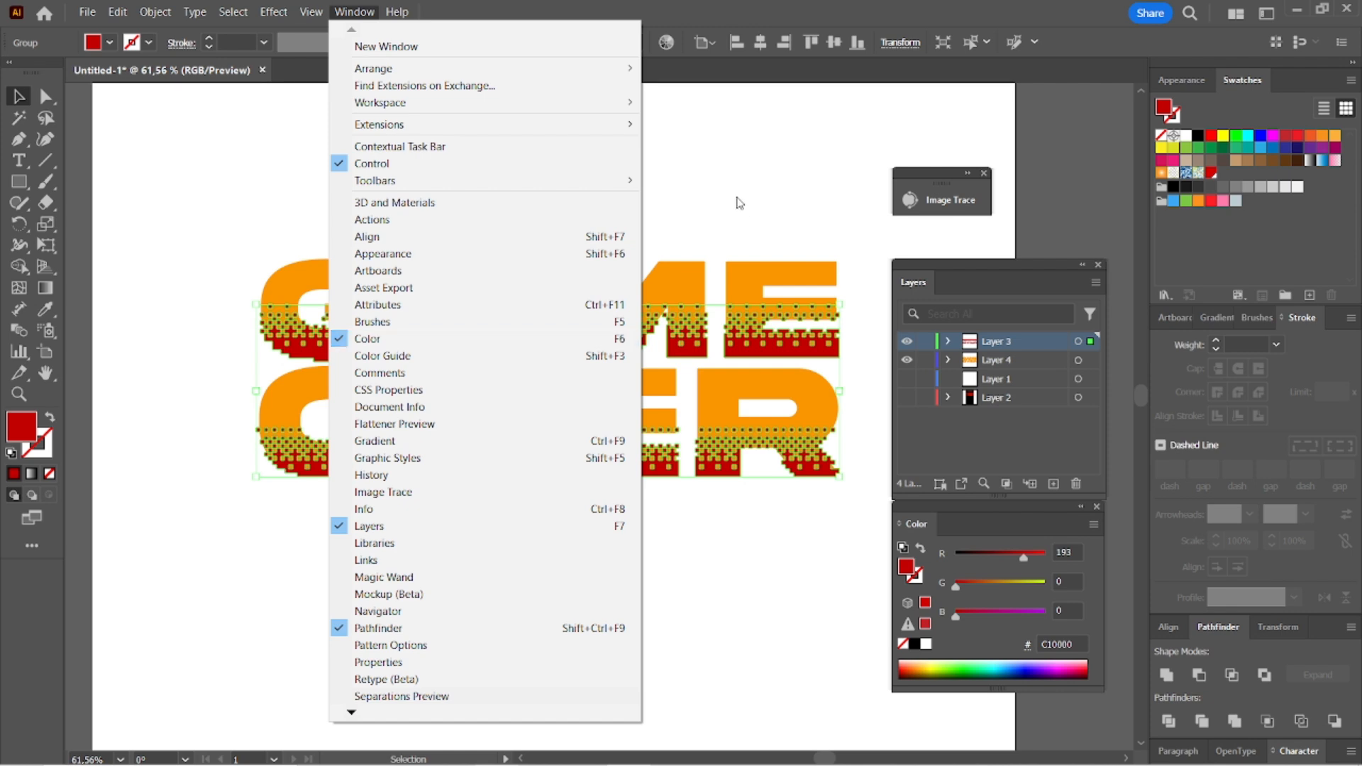
left_click(735, 183)
left_click(680, 365)
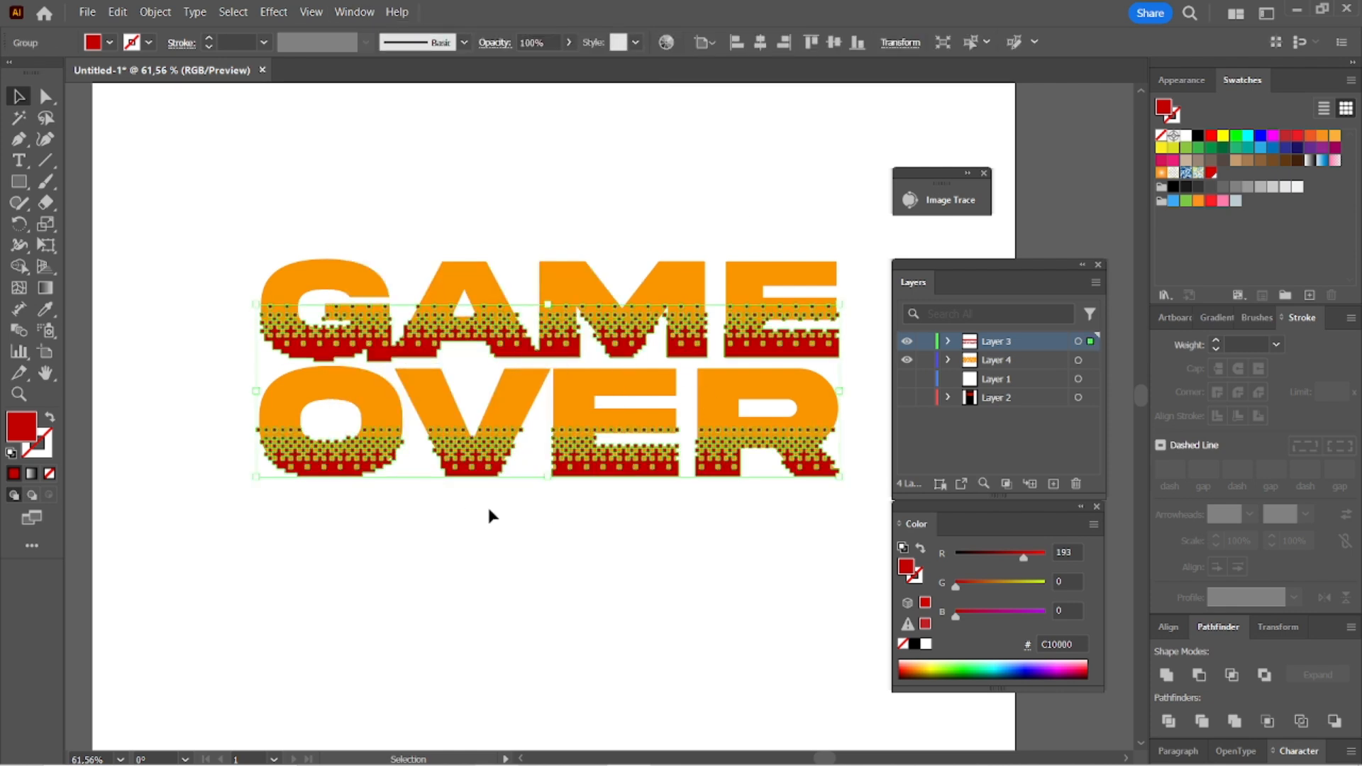
left_click(368, 522)
Give the orange GAME OVER lettering on Layer 4 a 6 pt stroke with the red swatch D60000
left_click(19, 394)
left_click_drag(268, 323, 598, 465)
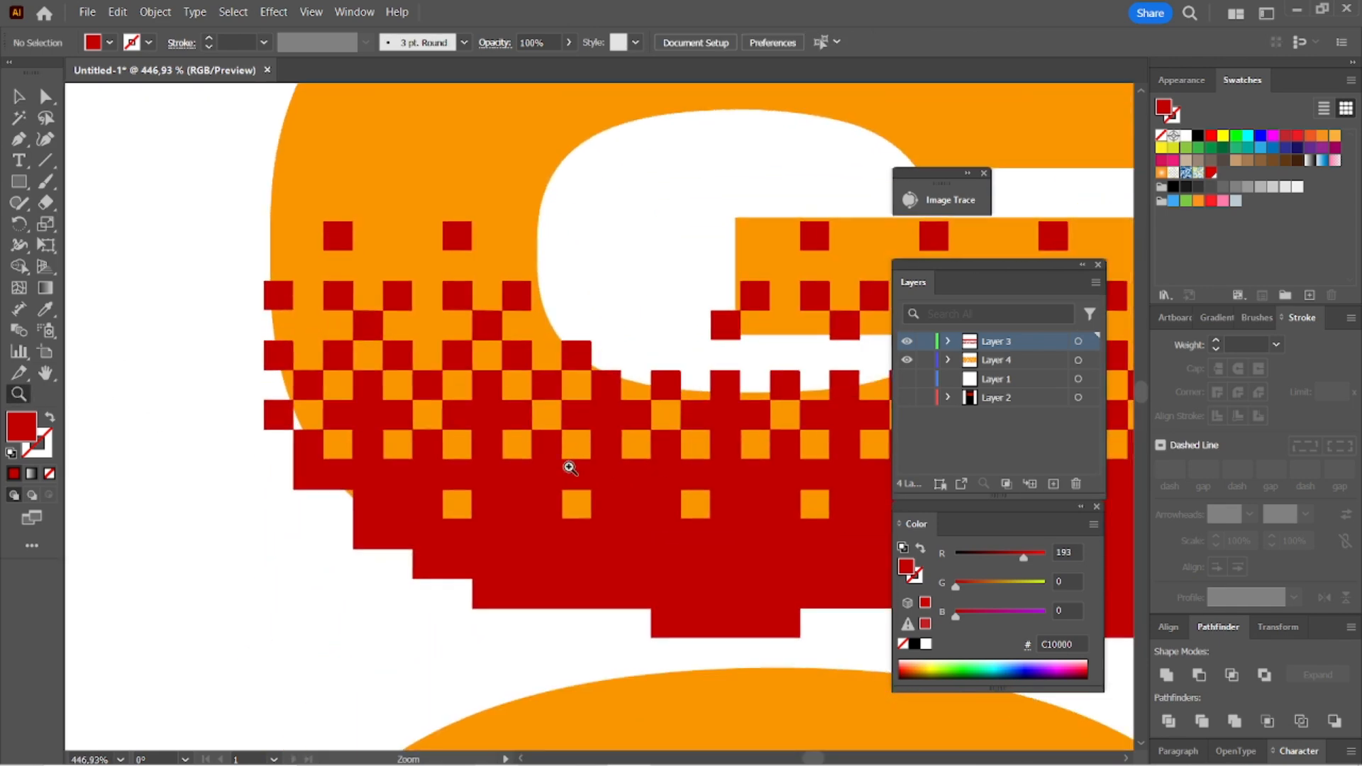
left_click_drag(496, 542, 73, 168)
left_click(19, 95)
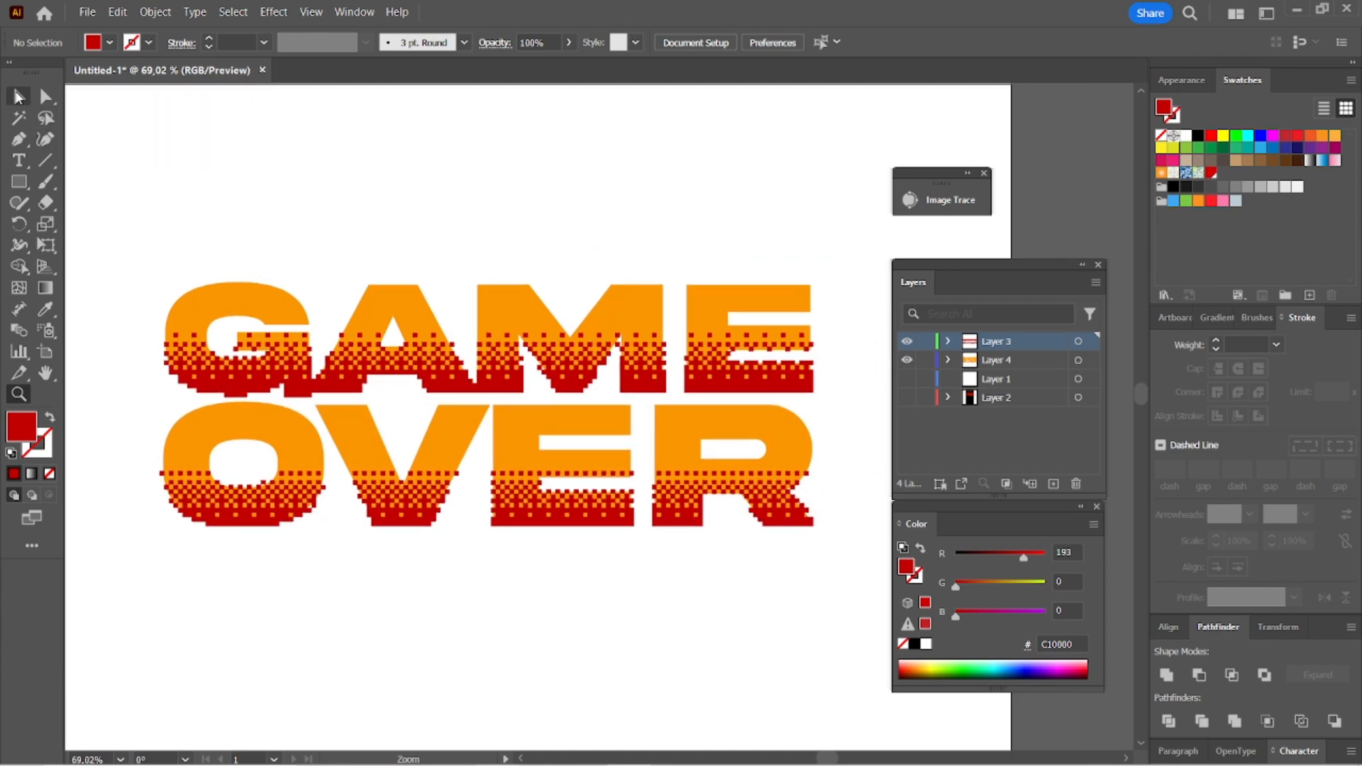
left_click(460, 321)
left_click(497, 305)
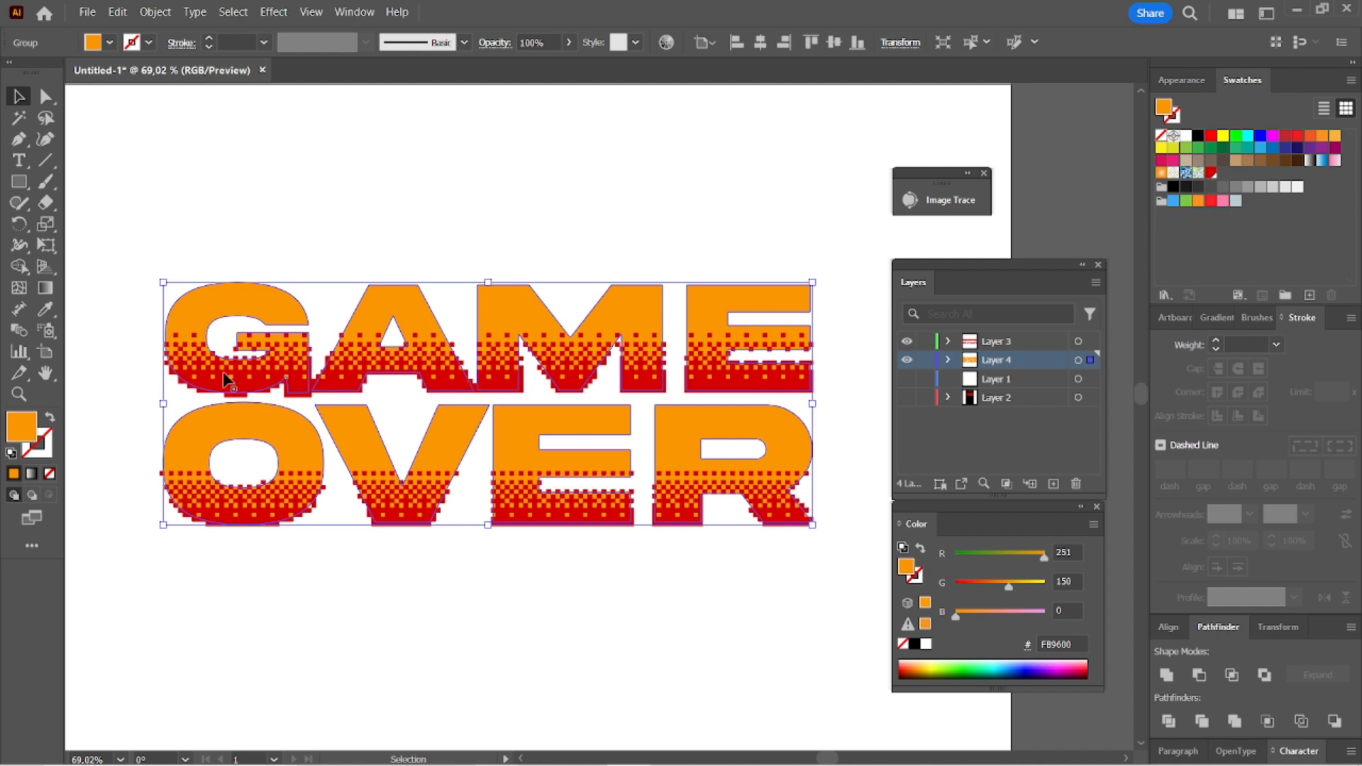
left_click(44, 449)
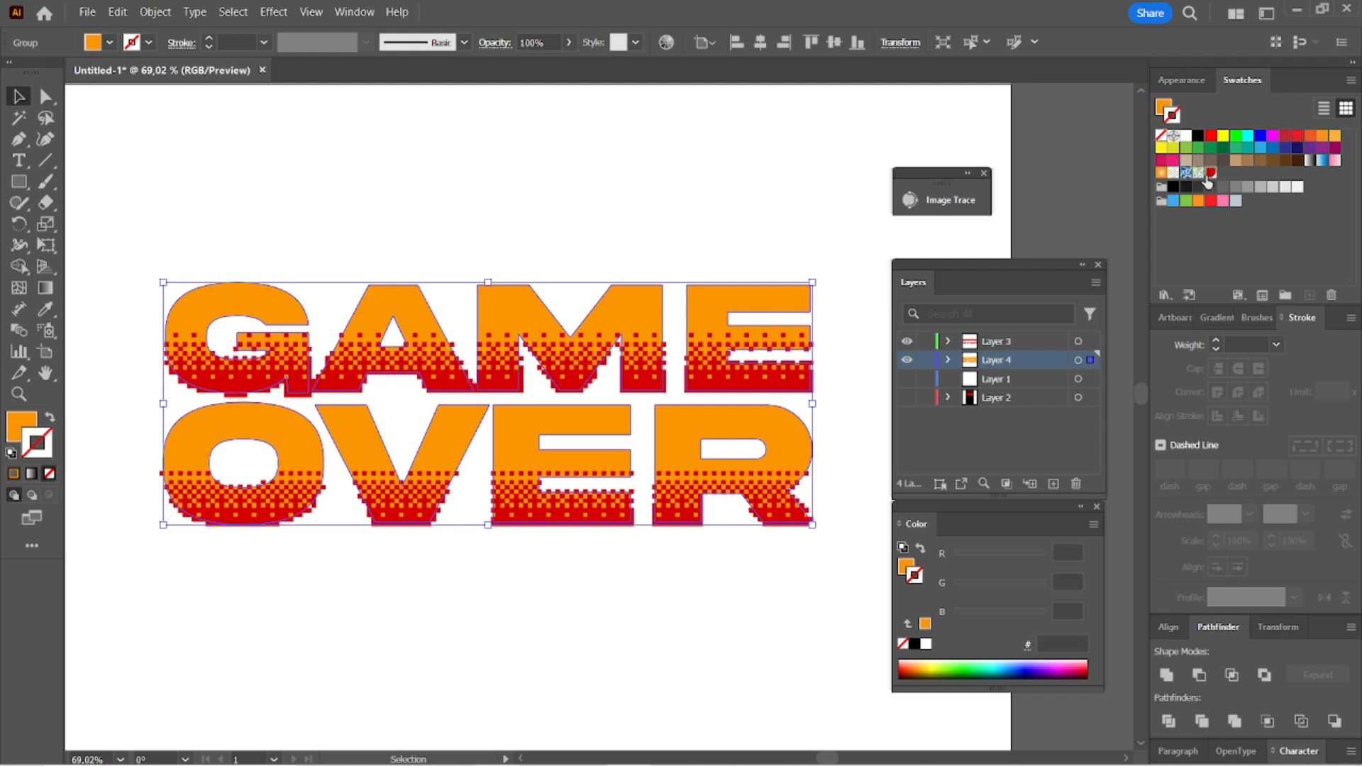
left_click(1210, 173)
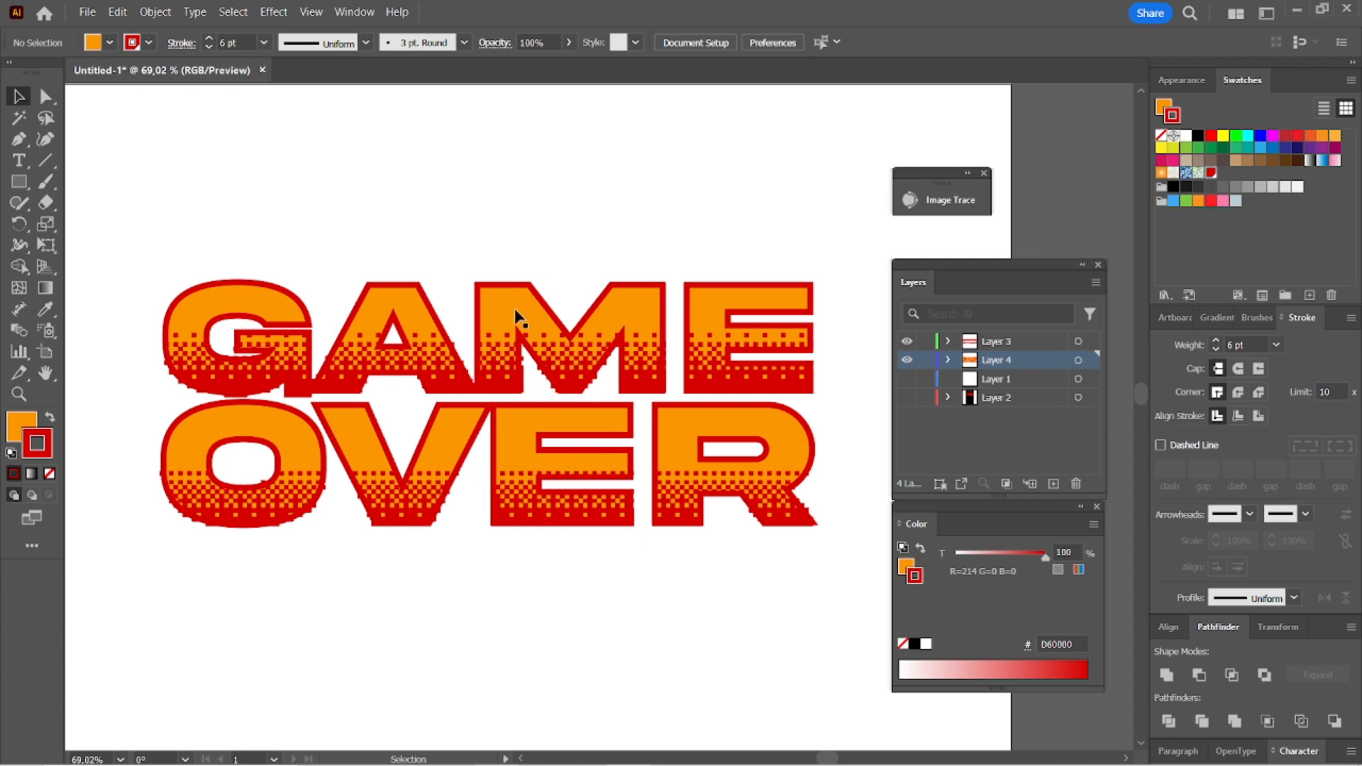
left_click(491, 335)
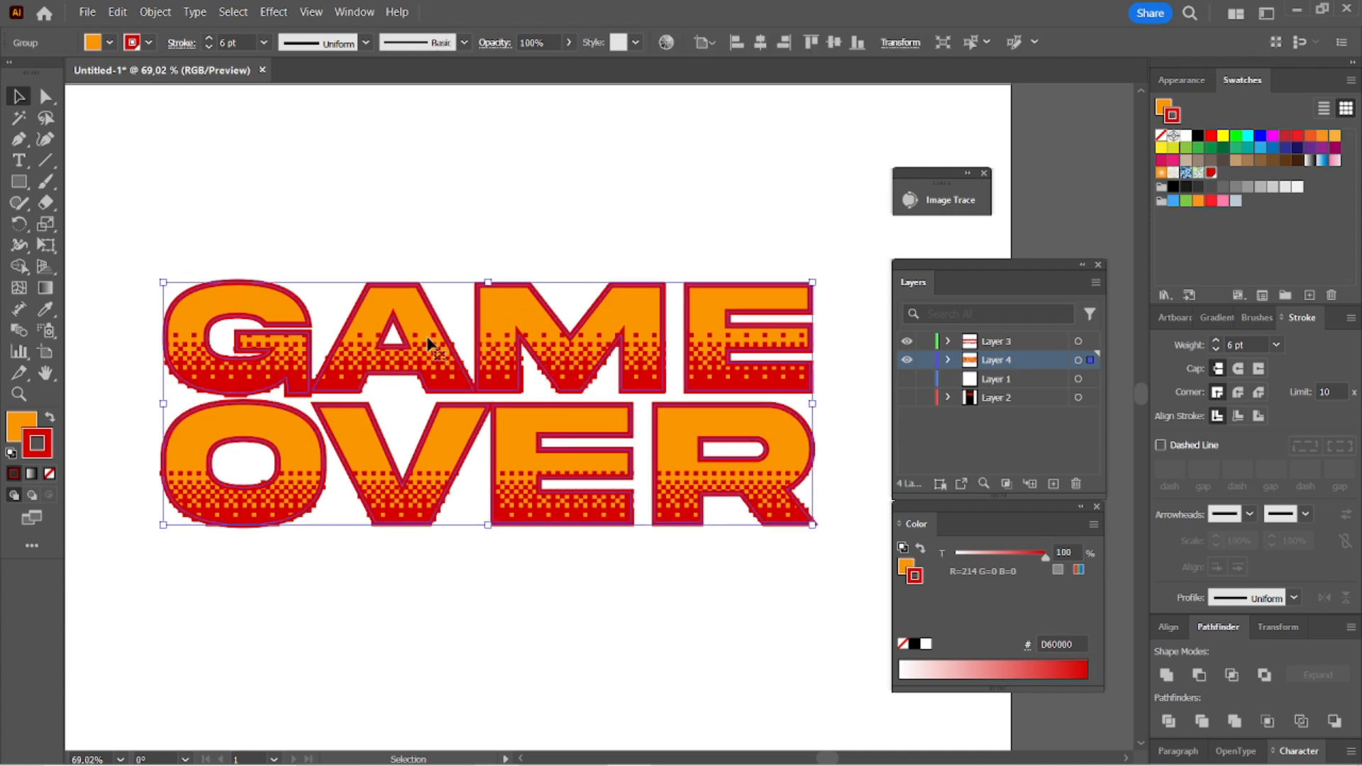
key("Delete")
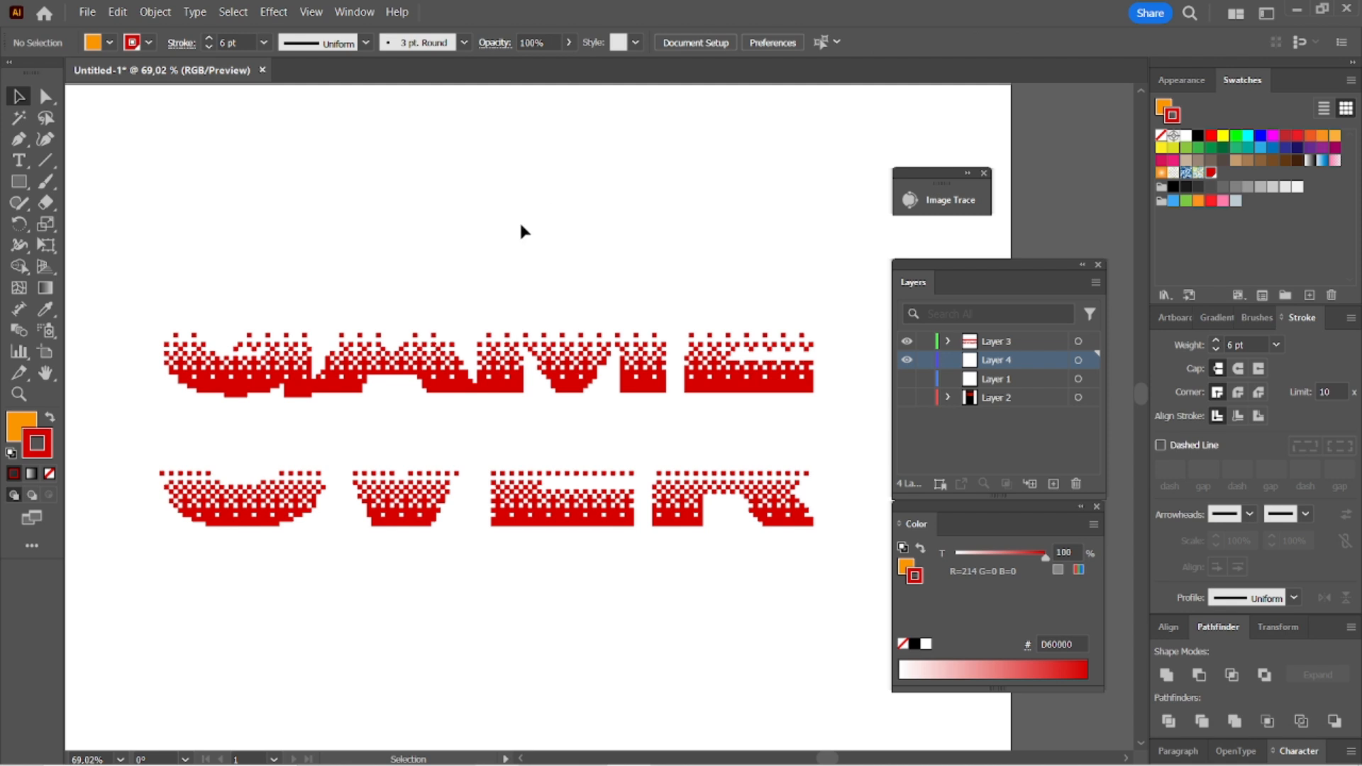
key("ctrl+z")
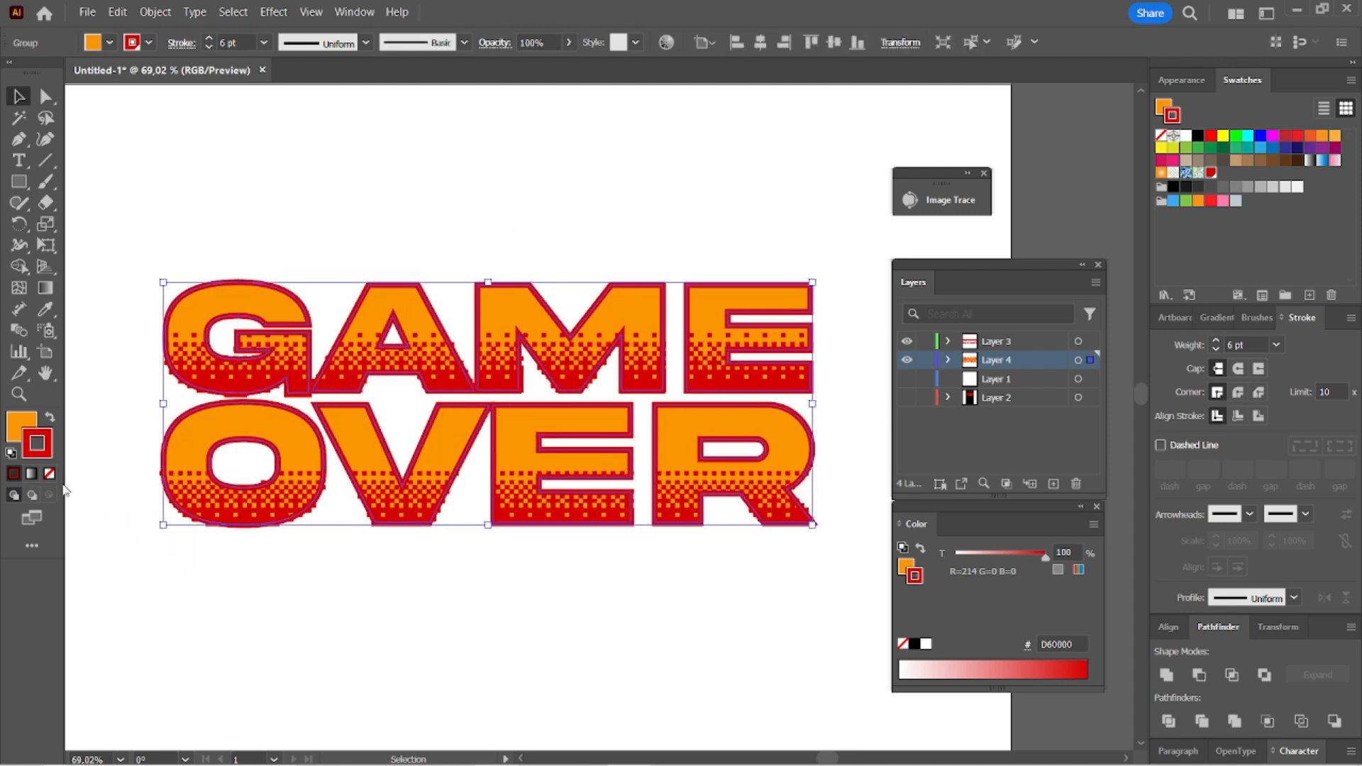
left_click(307, 572)
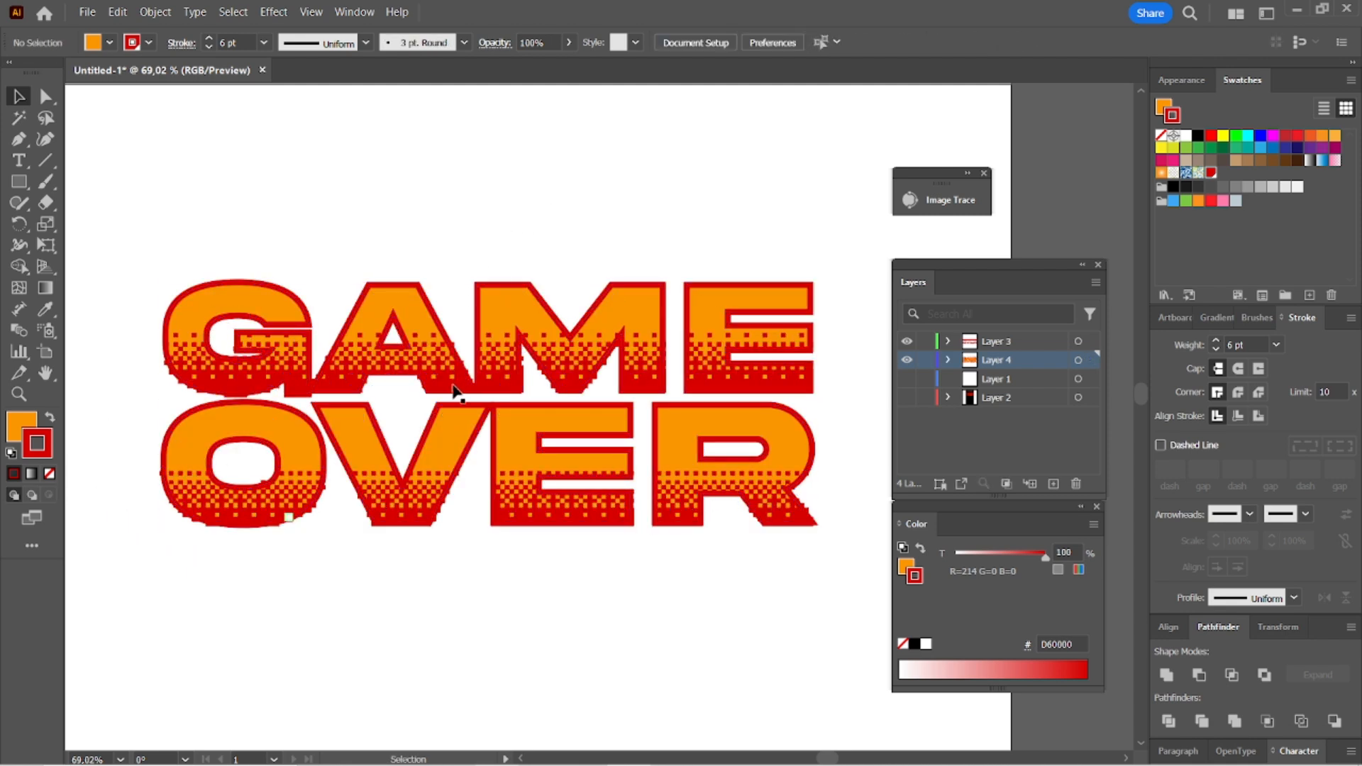
Place a copy of the outlined lettering on Layer 3 in front of the pixel pattern, with Layer 4 hidden
left_click(711, 298)
key("ctrl+3")
key("ctrl+a")
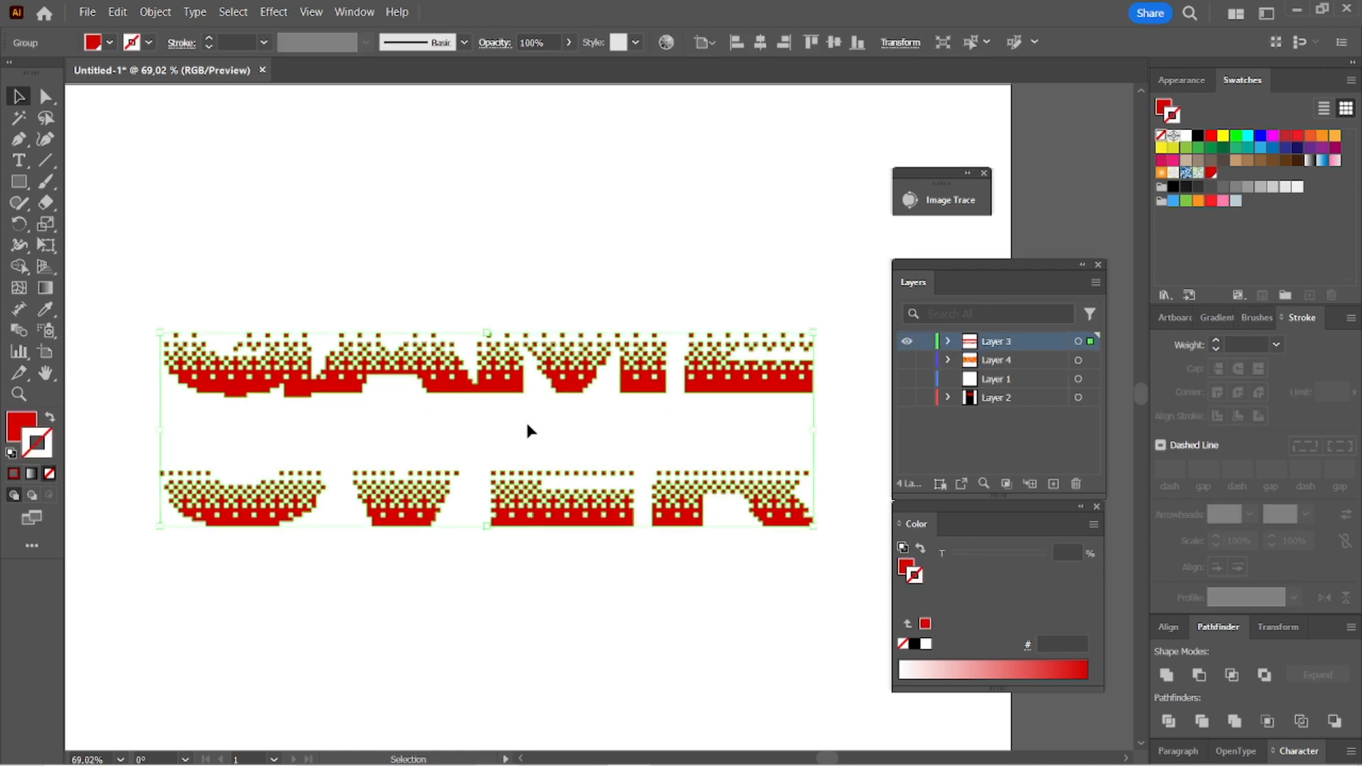
key("ctrl")
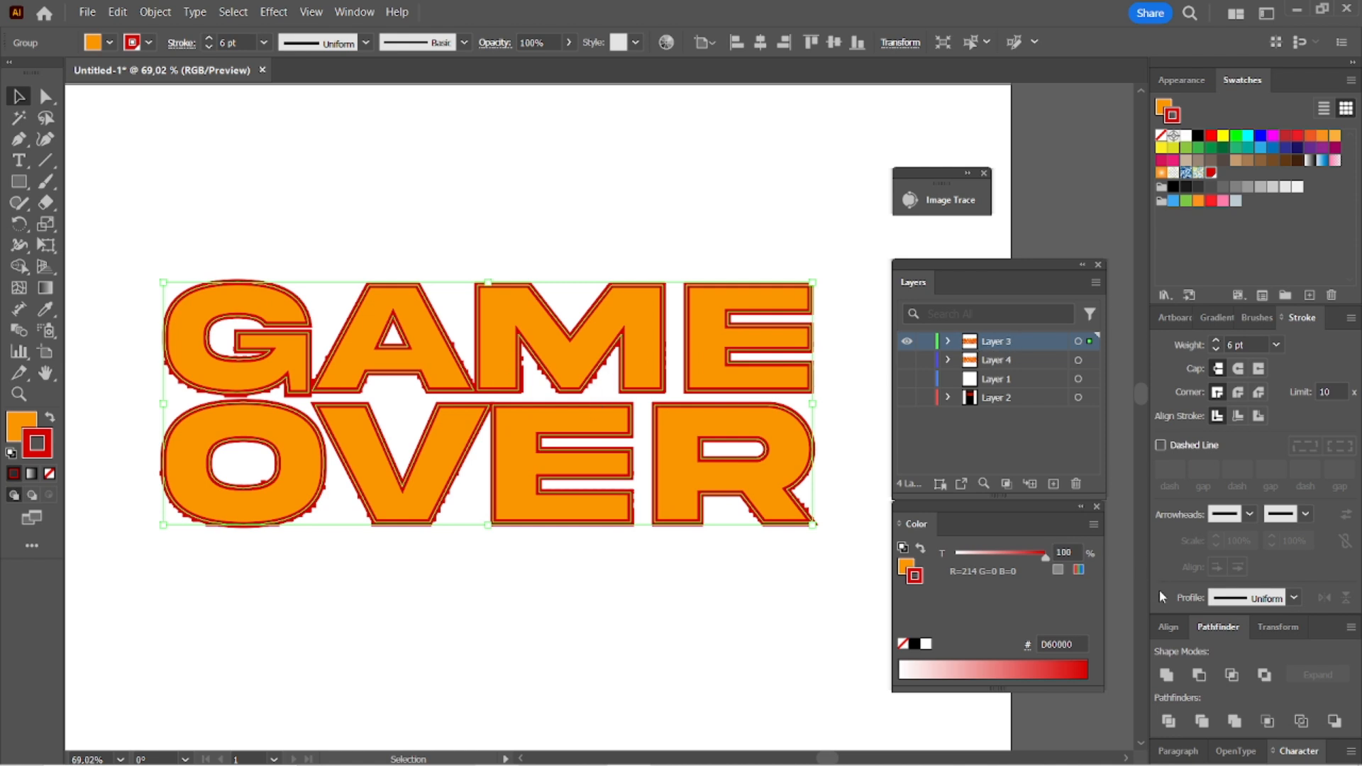
Float the Pathfinder panel and turn the copied lettering on Layer 3 into a compound shape
left_click_drag(1218, 627, 605, 564)
left_click(735, 557)
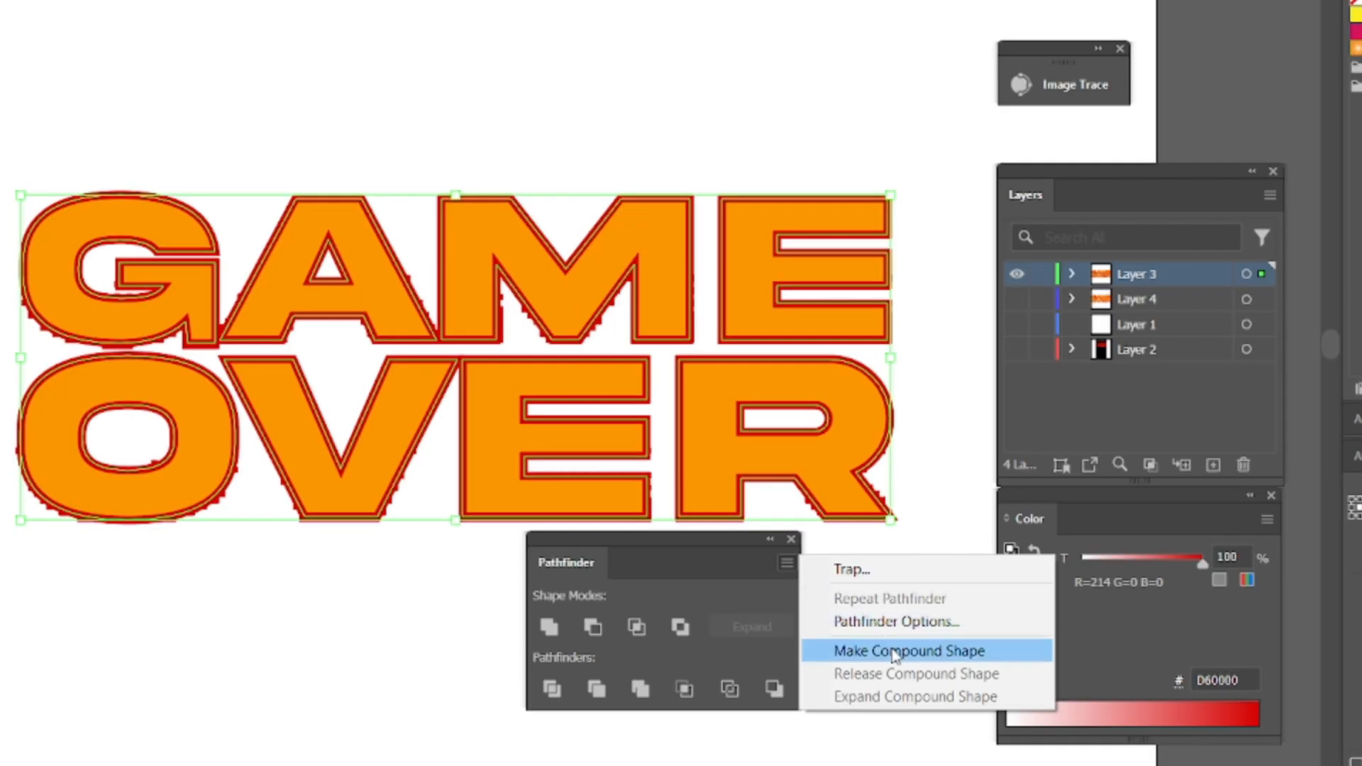
left_click(956, 656)
left_click(409, 648)
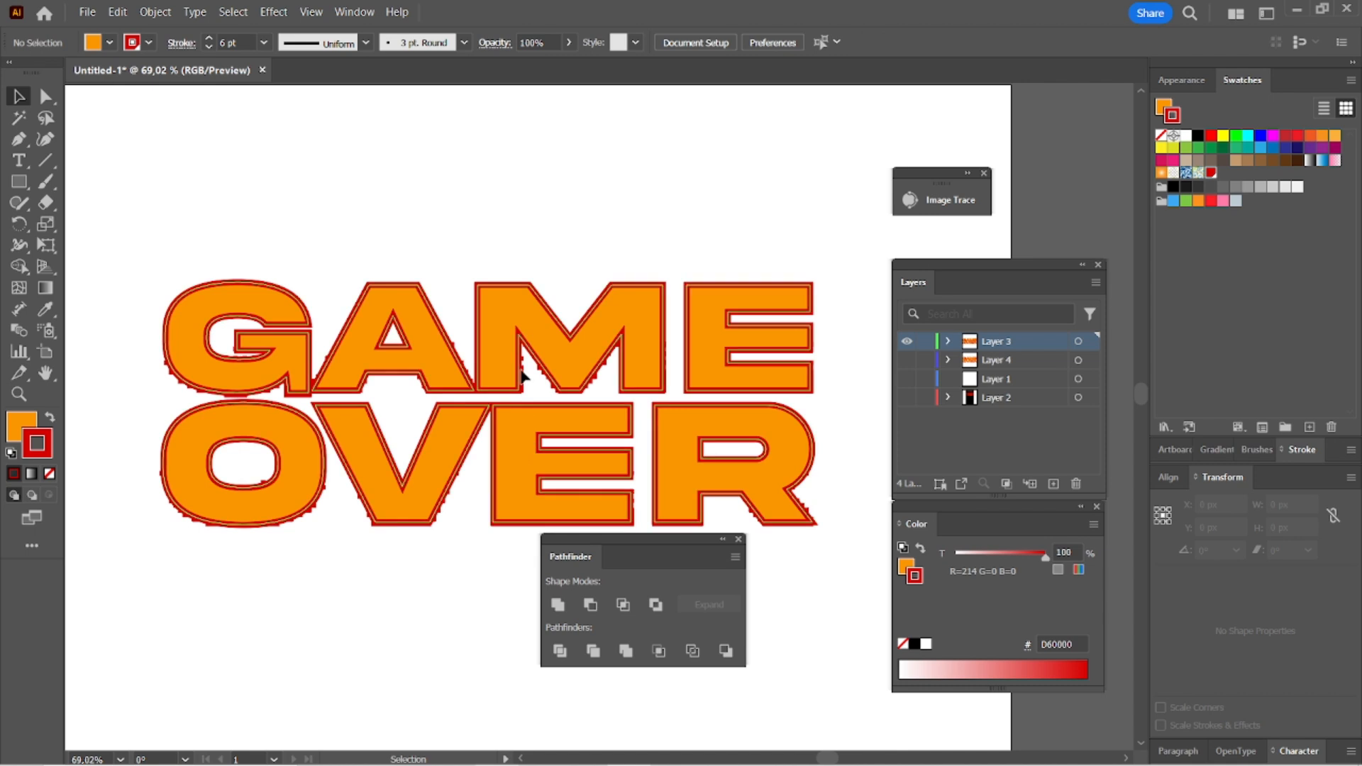
Make a clipping mask on Layer 3 that trims the red pixel pattern to the compound lettering
left_click(517, 359)
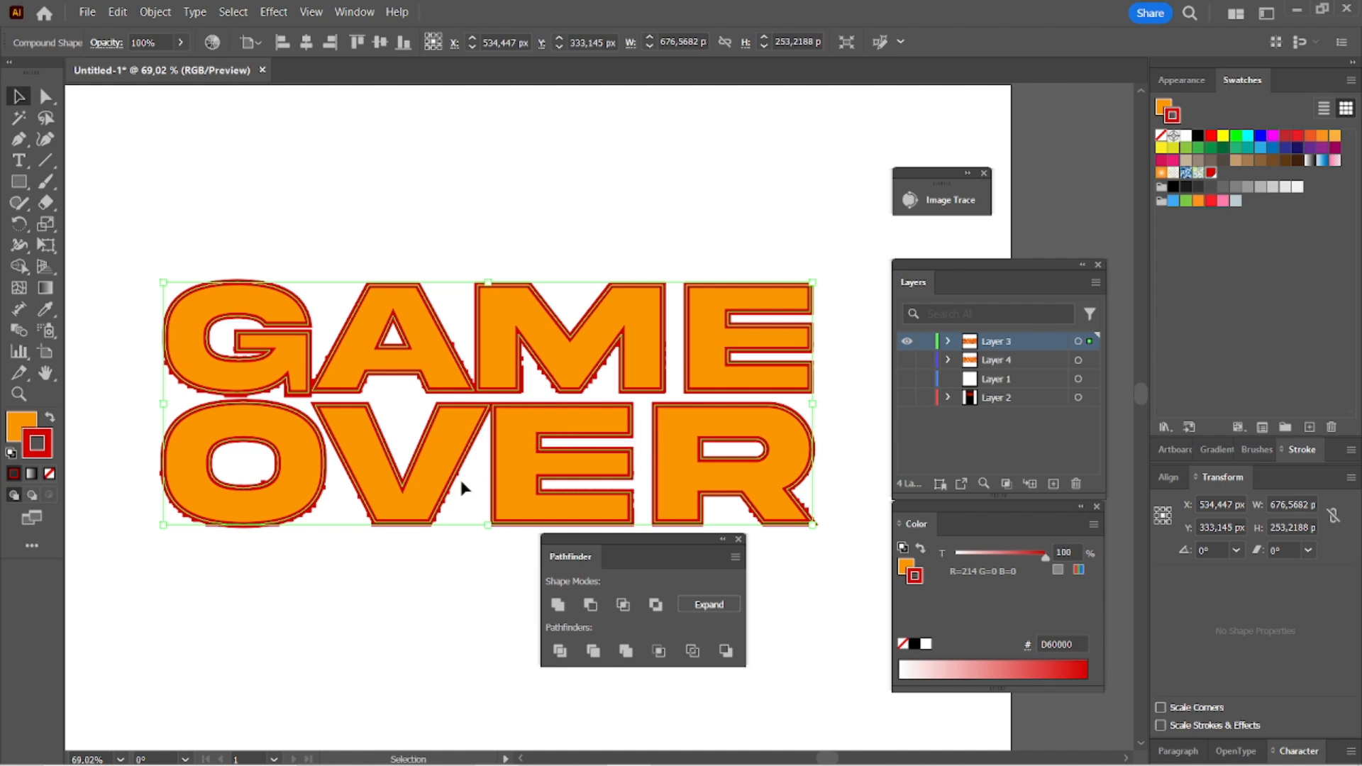
left_click(593, 267)
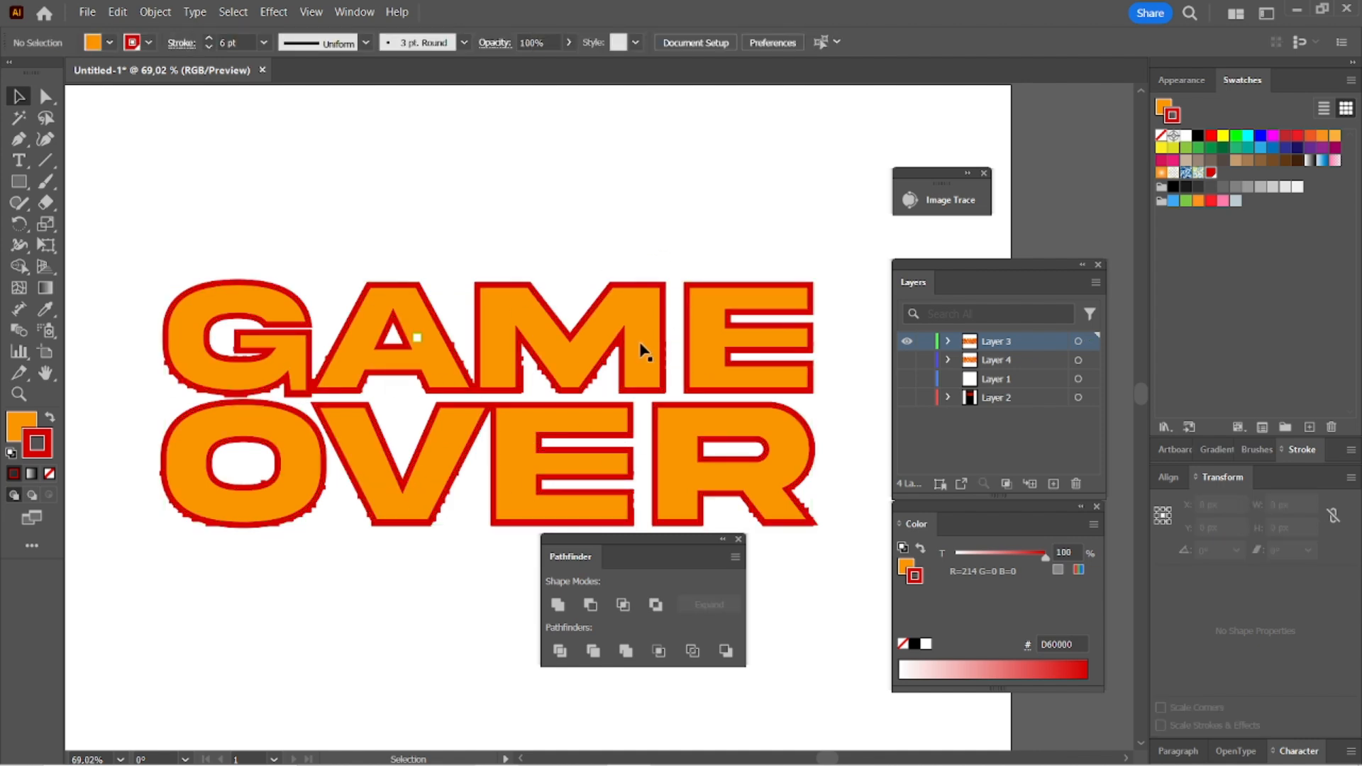
left_click(596, 447)
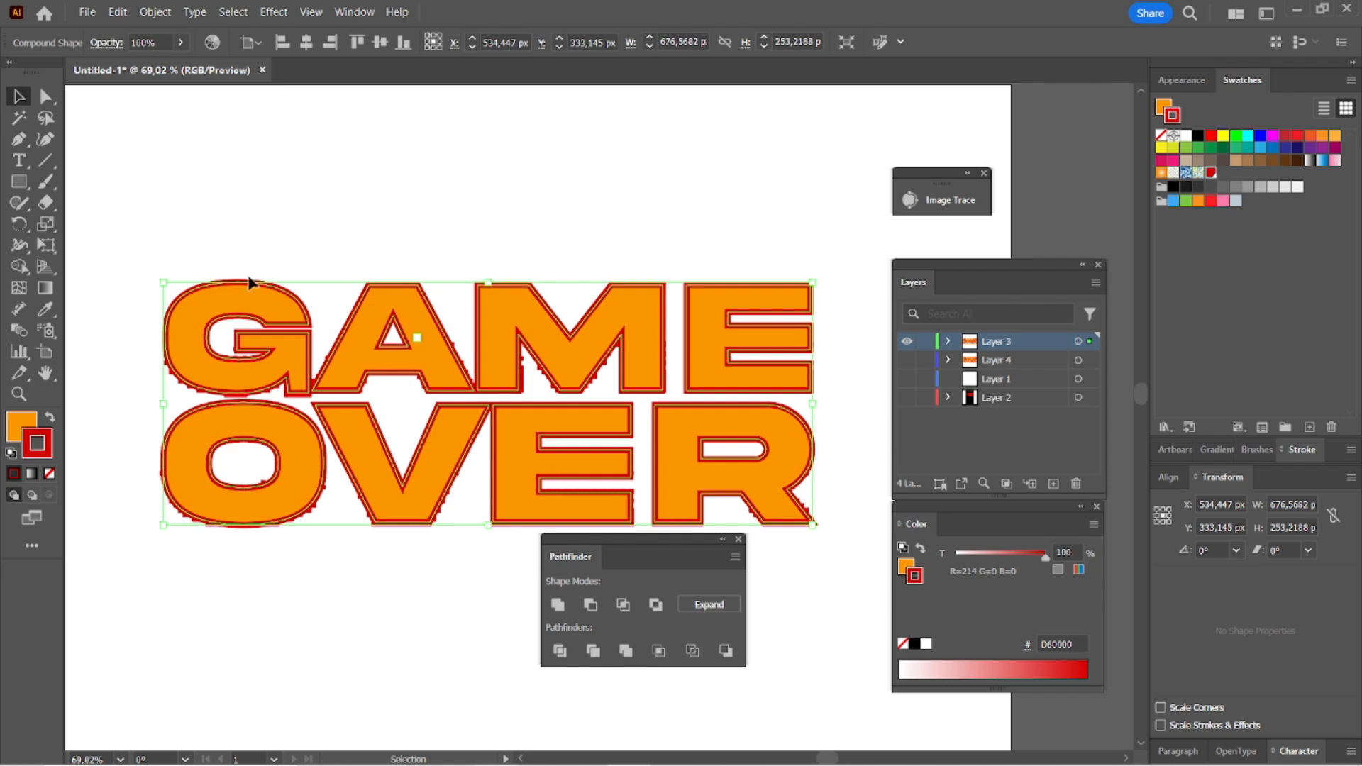
left_click_drag(110, 232, 733, 516)
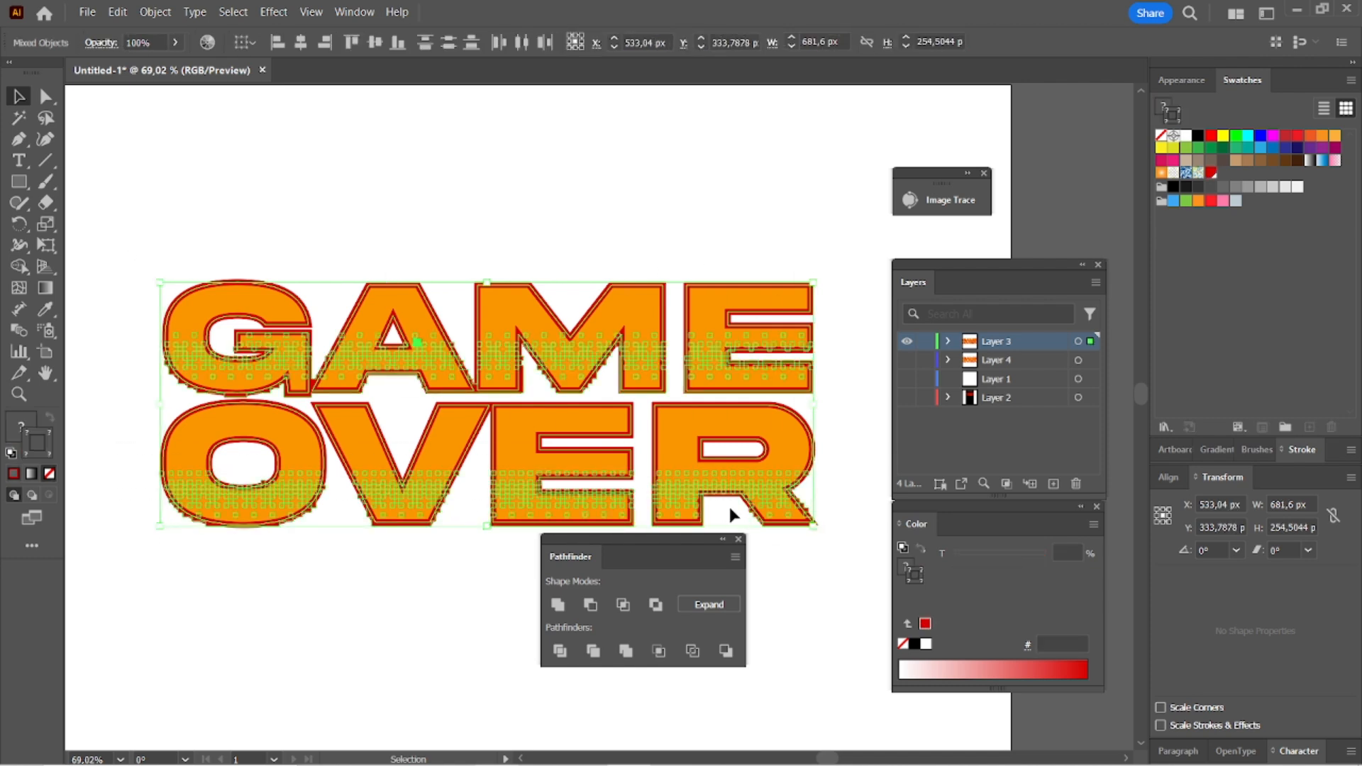
key("ctrl+7")
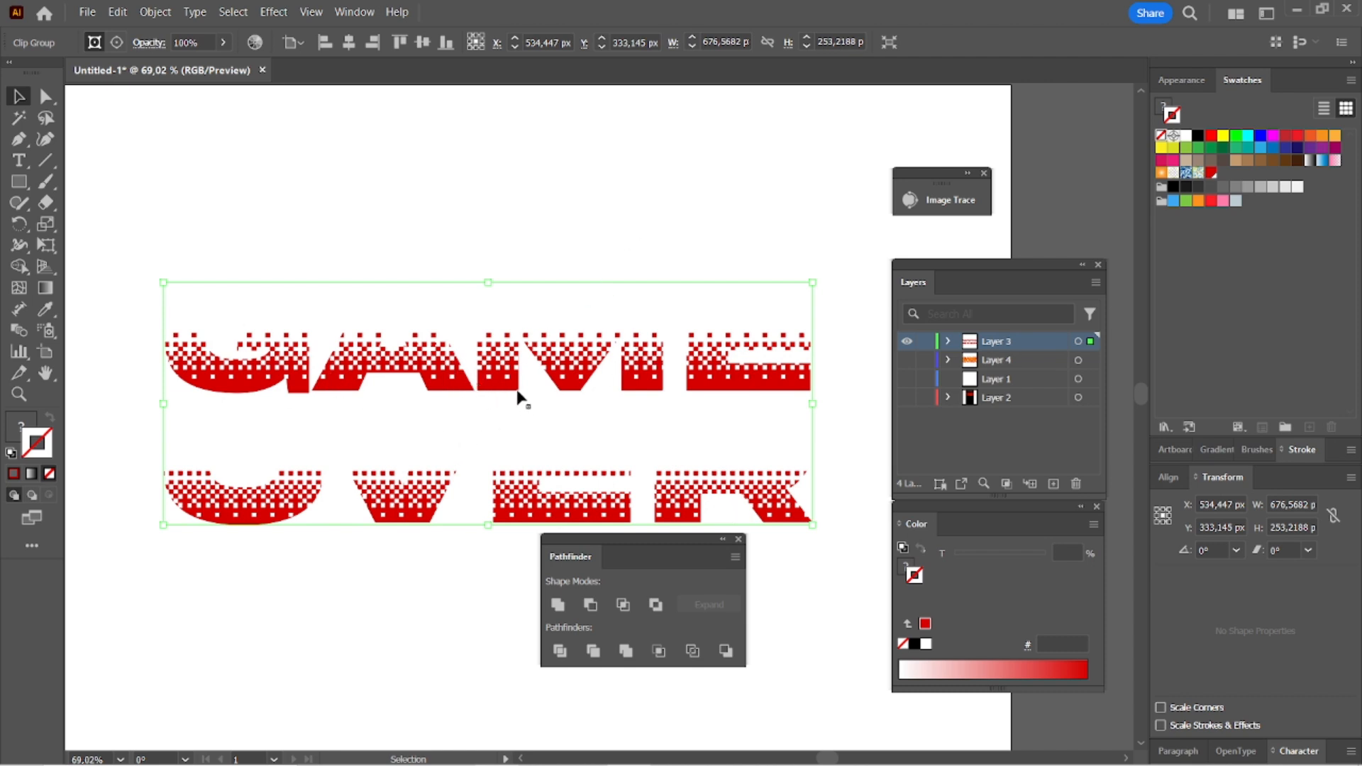
Show Layer 4 again so the outlined orange lettering sits beneath the clipped pixel pattern, and clear the selection
key("z")
left_click_drag(493, 374, 492, 432)
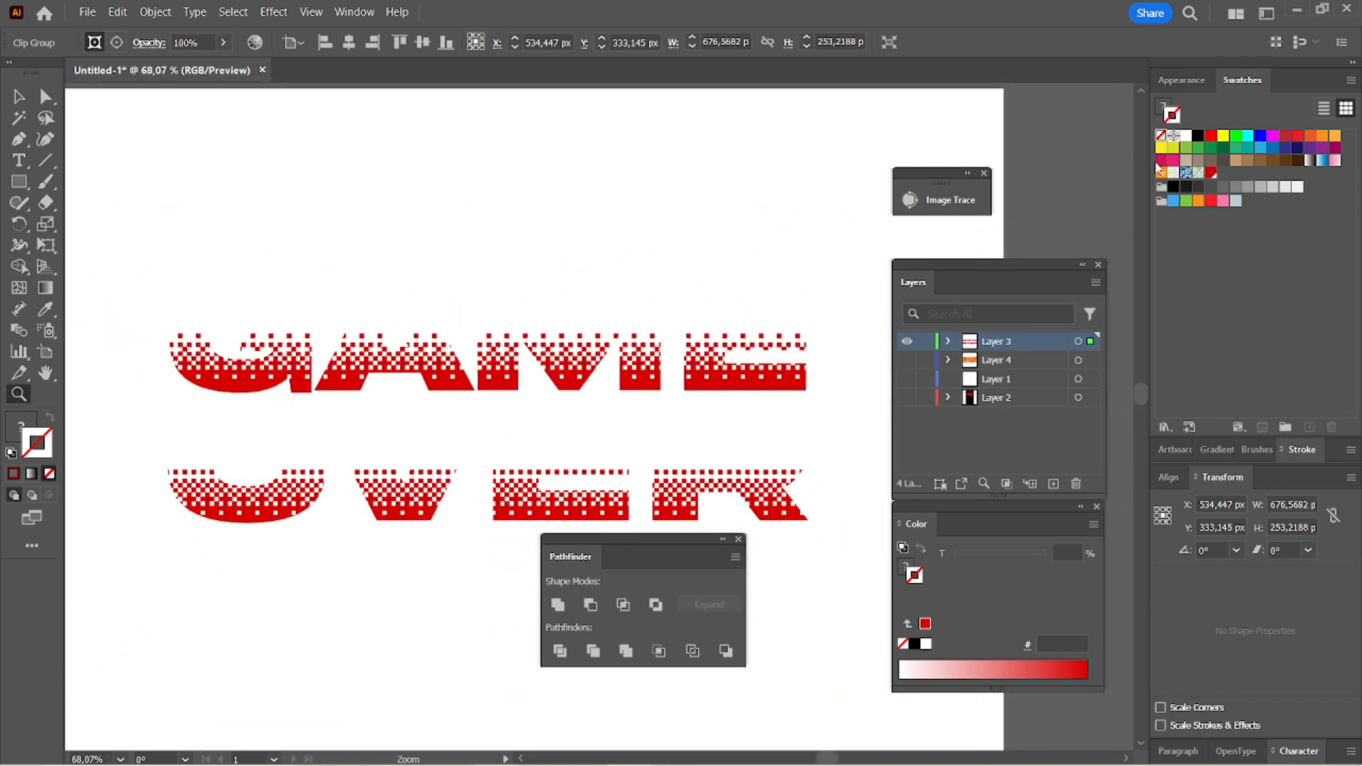
left_click(907, 360)
key("v")
left_click(174, 154)
key("ctrl+minus")
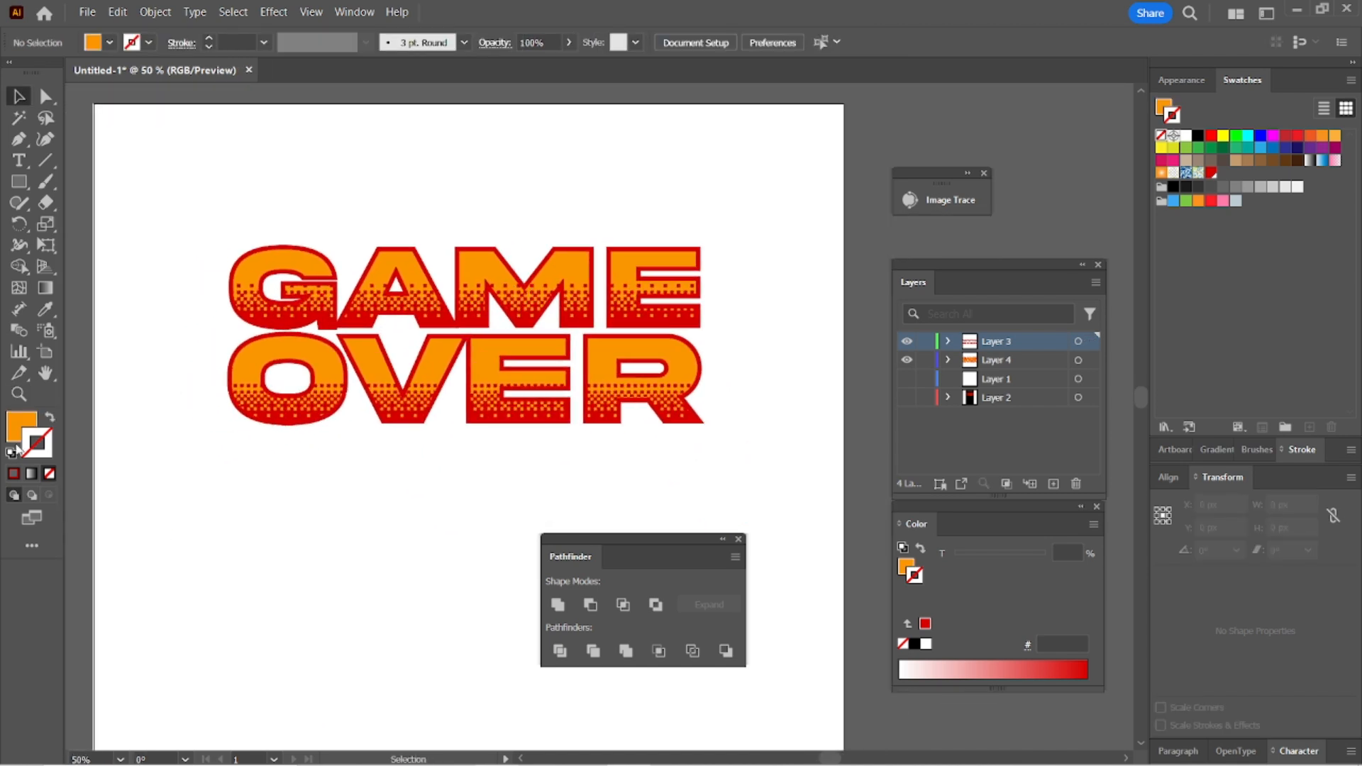
Draw a black 000000 rectangle about 1097 by 602 px around the lettering and send it to the back
left_click(20, 442)
left_click(1198, 135)
key("ctrl+minus")
key("space")
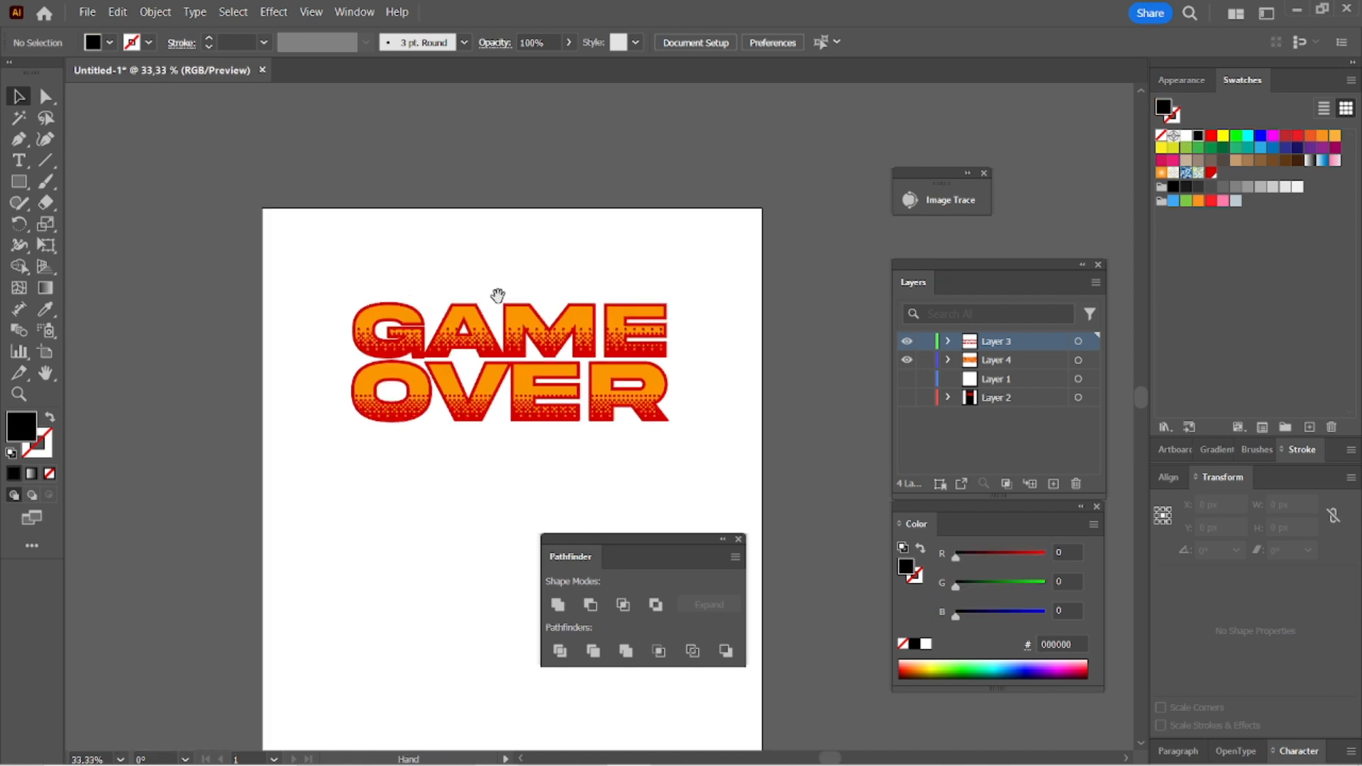
left_click_drag(501, 296, 409, 211)
left_click(27, 185)
left_click_drag(168, 121, 675, 399)
key("ctrl+shift+bracketleft")
key("ctrl+space")
left_click_drag(484, 222, 578, 316)
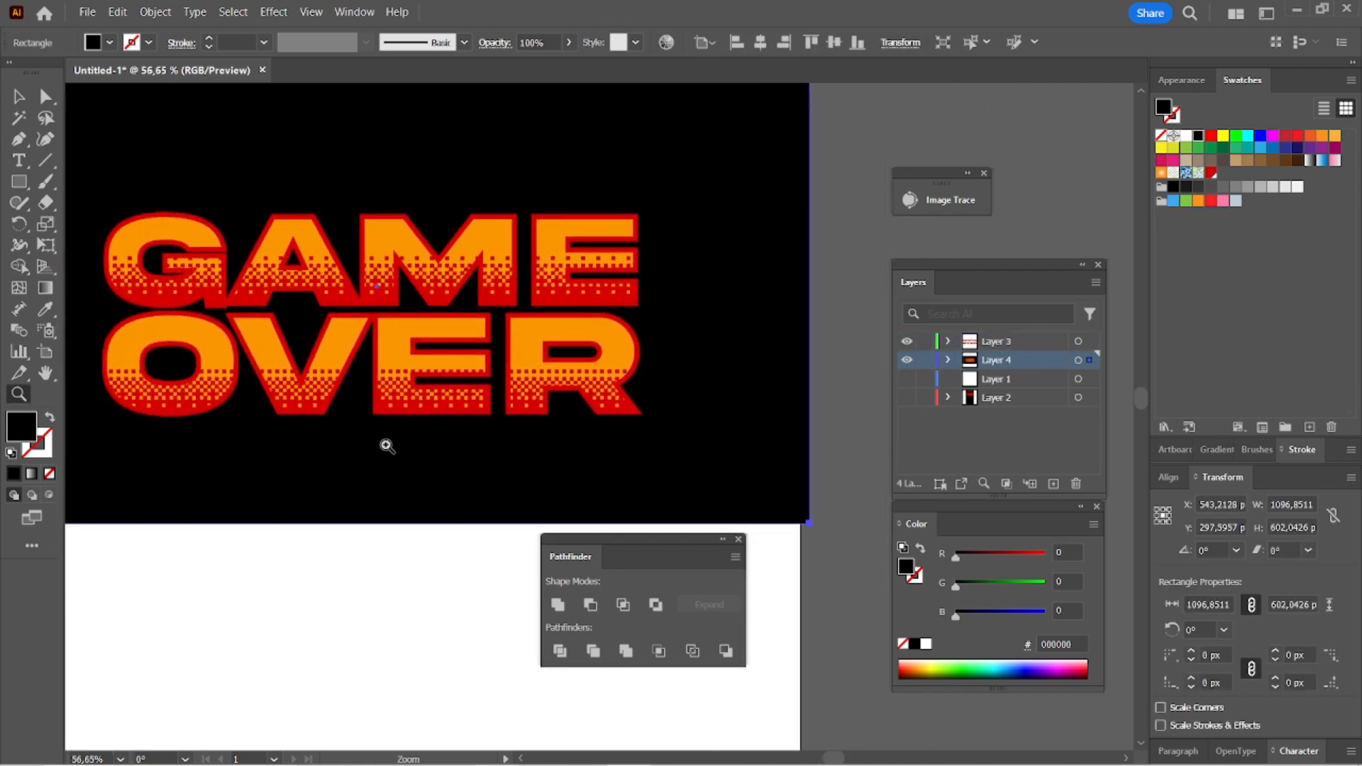
Extend the lower edge of the black background rectangle farther down the artboard
key("v")
left_click_drag(379, 529, 368, 707)
scroll(496, 497, "up", 2)
scroll(496, 497, "left", 3)
Move the Pathfinder panel away from the artwork and hide all panels to view the lettering up close
mouse_move(627, 543)
left_mouse_down()
mouse_move(956, 378)
mouse_move(1016, 183)
mouse_move(1057, 179)
left_mouse_up()
key("ctrl+space")
left_click_drag(516, 402, 615, 435)
key("Tab")
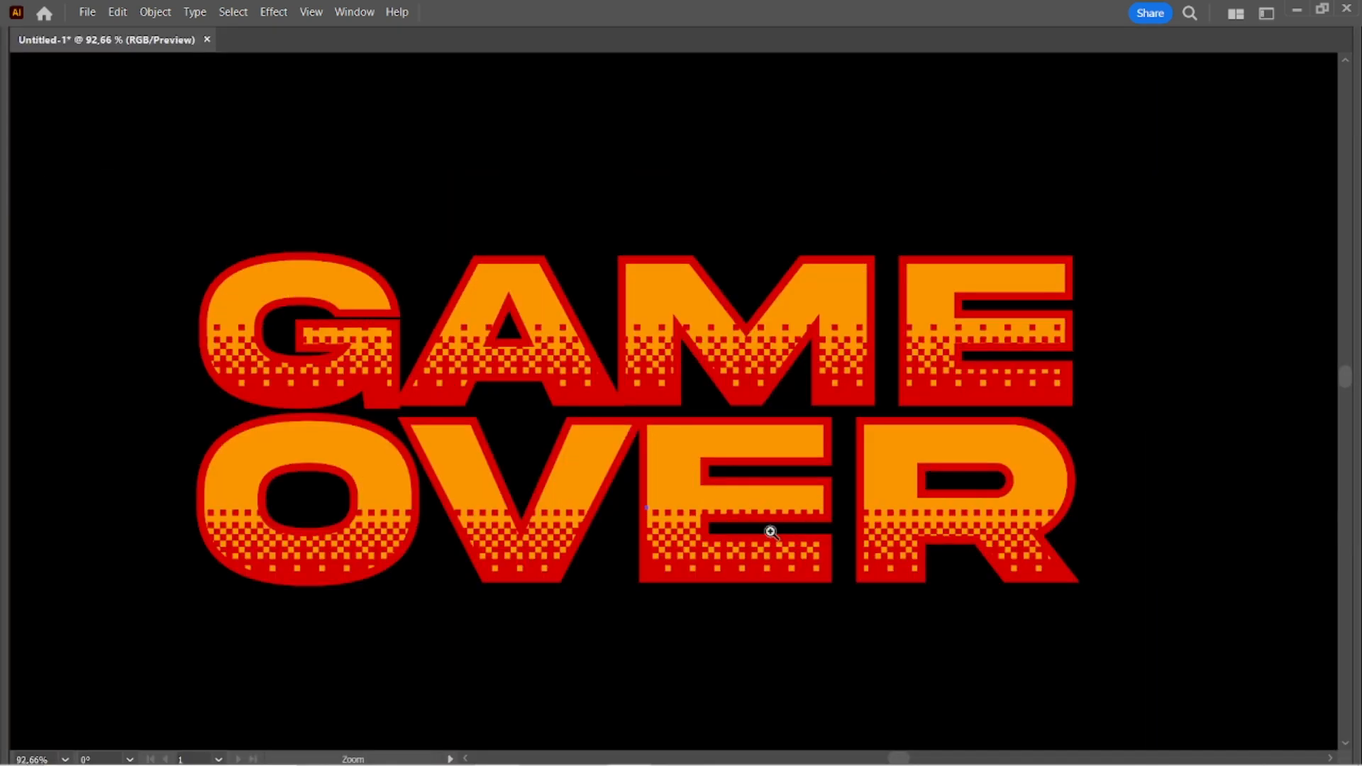